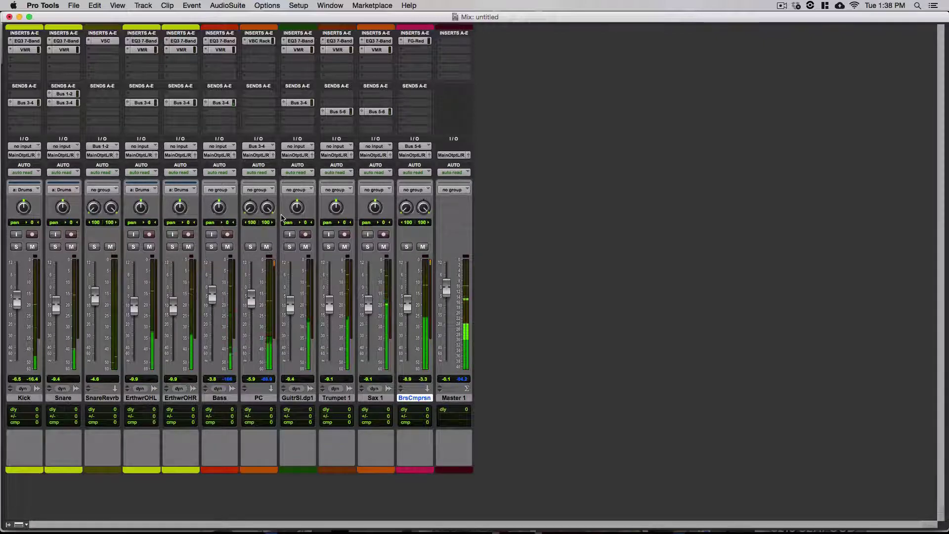
# Show the Edit window and restart playback from bar 91 on the timeline
pyautogui.press('super+equal')
pyautogui.press('super+bracketleft')
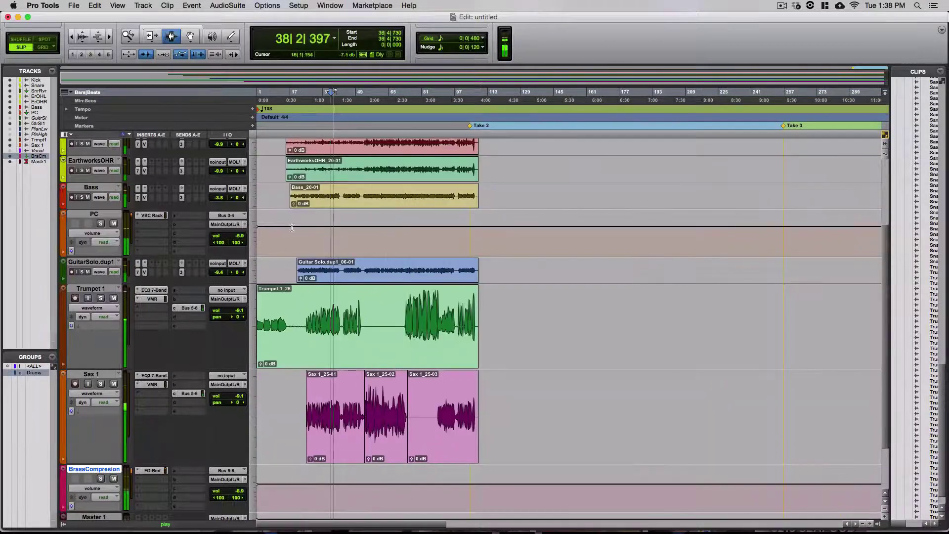
pyautogui.press('space')
pyautogui.click(424, 93)
pyautogui.press('space')
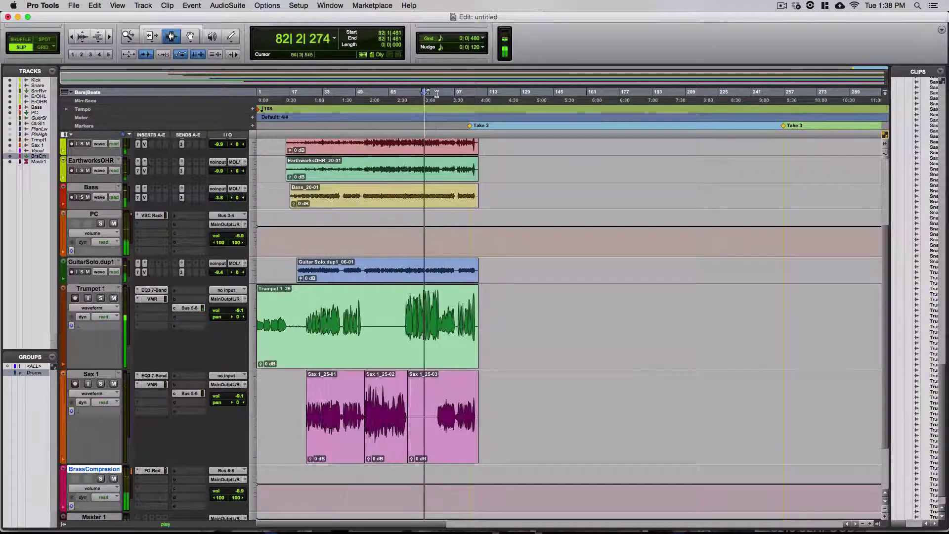
pyautogui.click(443, 92)
pyautogui.press('space')
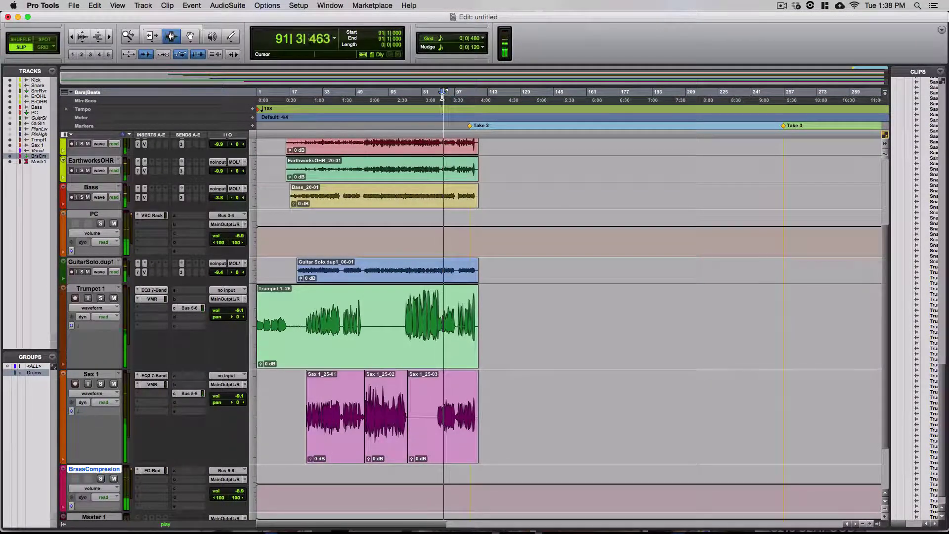
# Return to the Mix window and raise the guitar solo track's volume to -6.8 dB
pyautogui.press('super+equal')
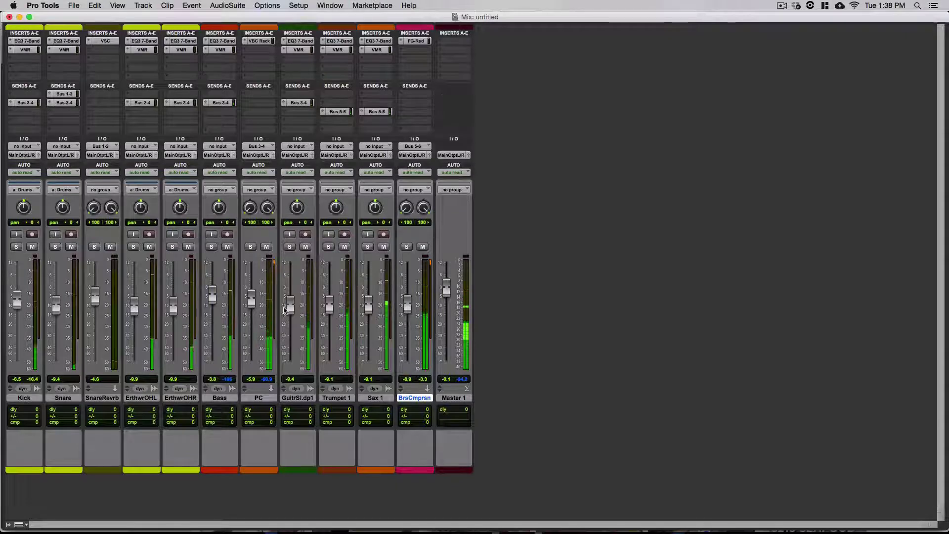
pyautogui.moveTo(292, 312); pyautogui.dragTo(292, 306)
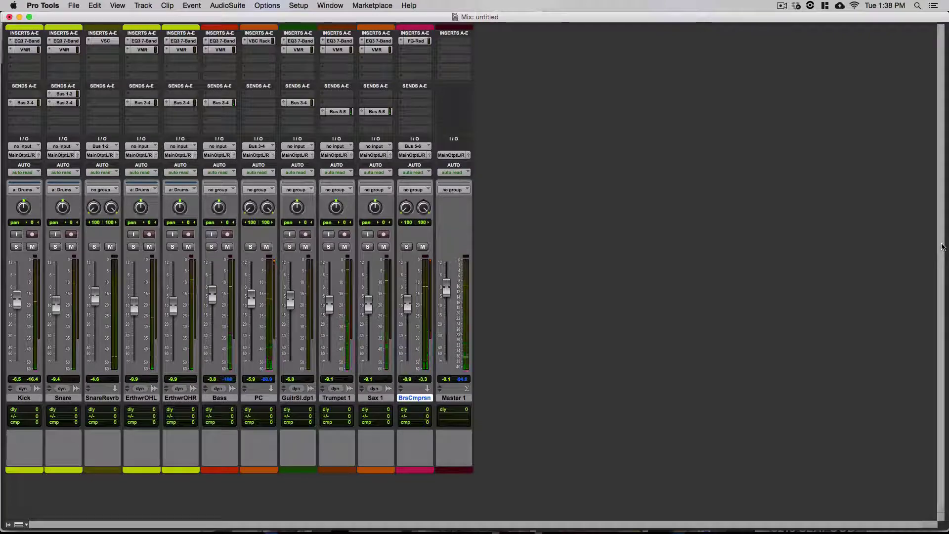
pyautogui.press('super+equal')
pyautogui.press('super+equal')
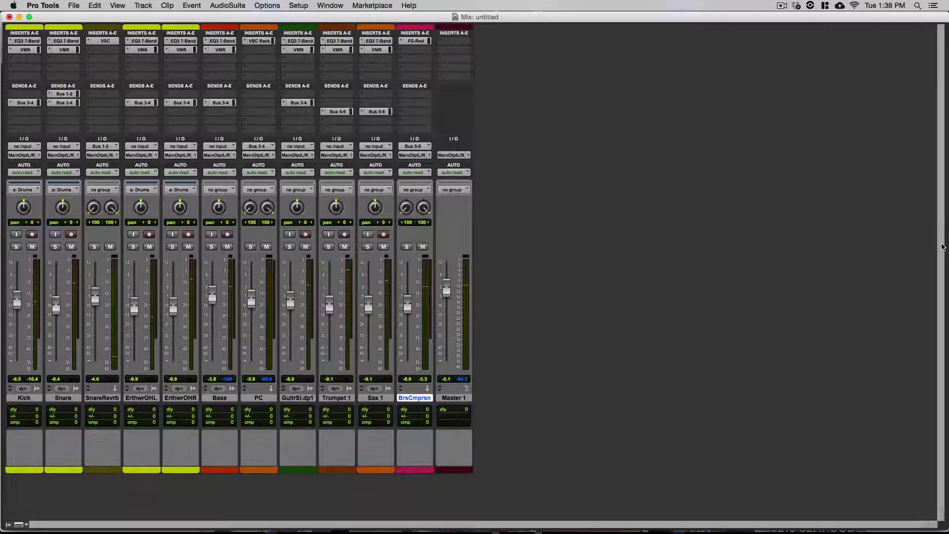
# Create one new stereo Aux Input track
pyautogui.press('super+shift+n')
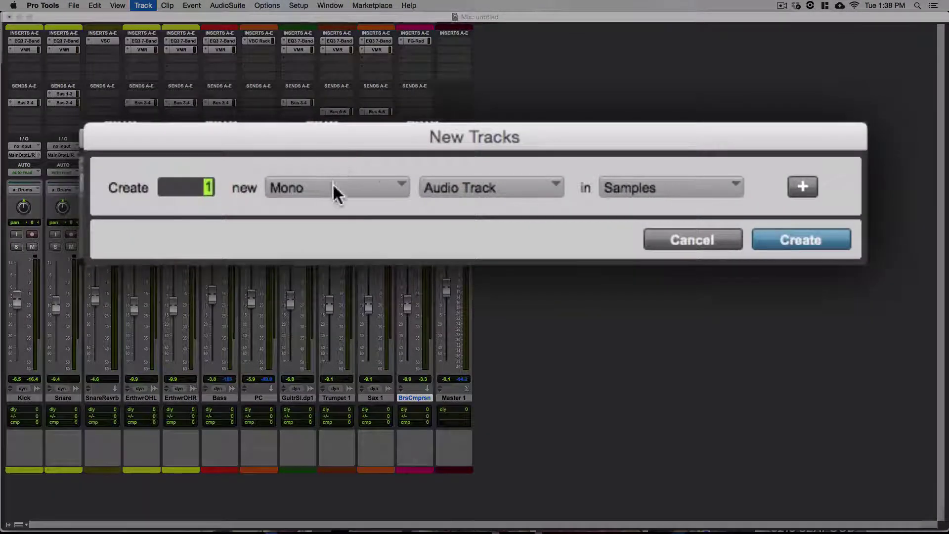
pyautogui.click(419, 190)
pyautogui.click(332, 216)
pyautogui.click(489, 188)
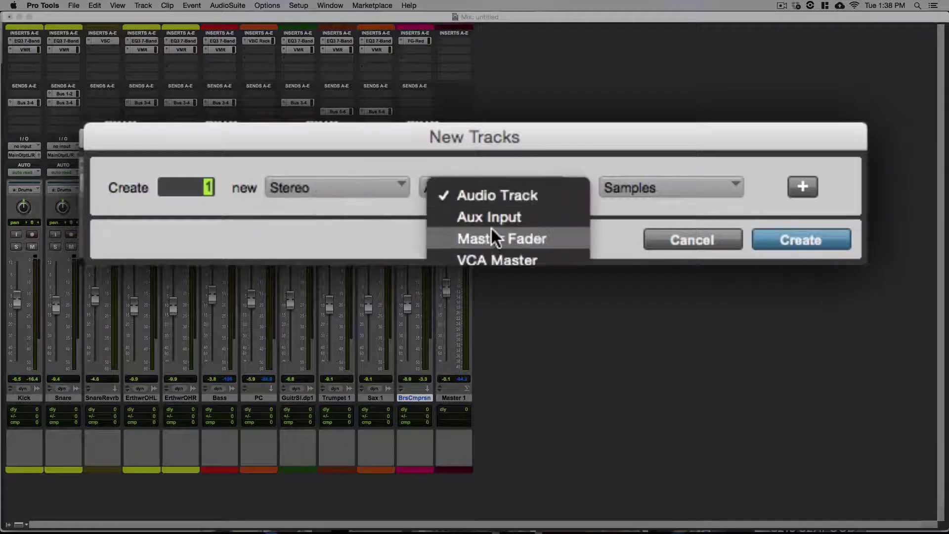
pyautogui.click(679, 199)
pyautogui.click(603, 212)
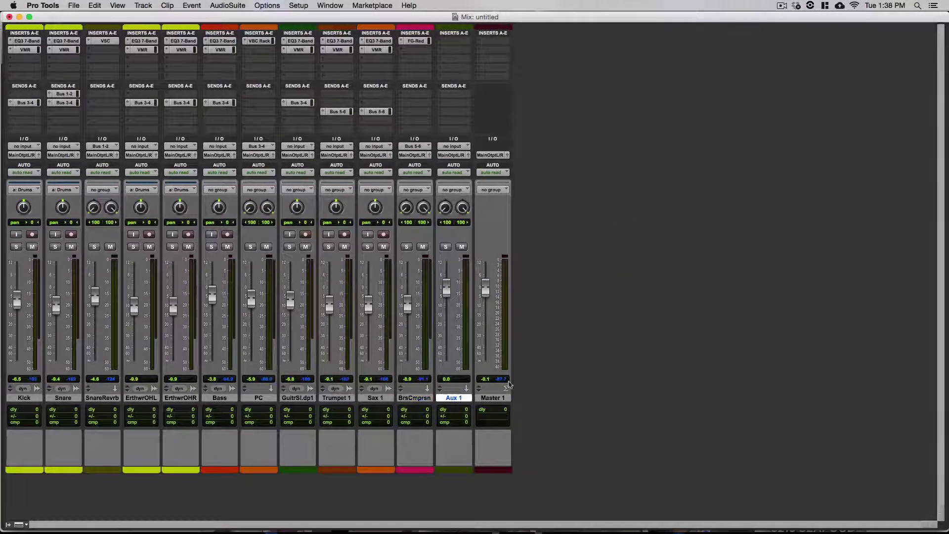
# Move the new aux track directly after the guitar solo track and rename it "Guitar Delay"
pyautogui.moveTo(462, 397); pyautogui.dragTo(331, 396)
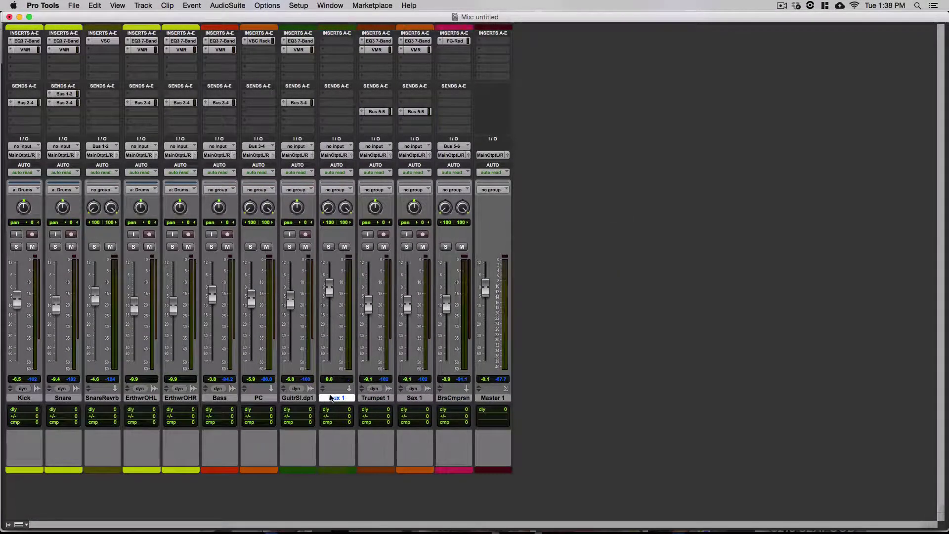
pyautogui.doubleClick(331, 397)
pyautogui.write('Guitar Delay')
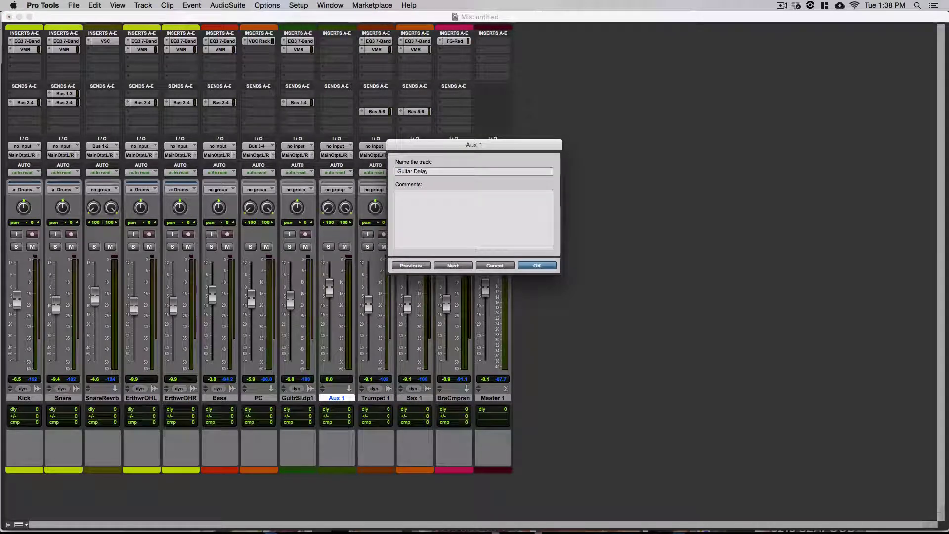
pyautogui.press('Return')
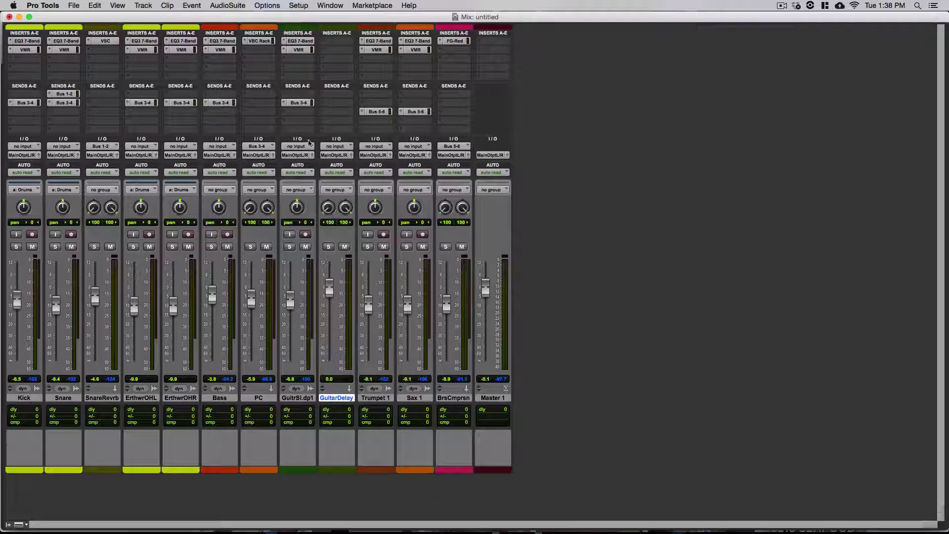
# Add a Bus 7-8 (Stereo) send in slot D of the guitar solo track with its level at 0.0 dB
pyautogui.click(303, 123)
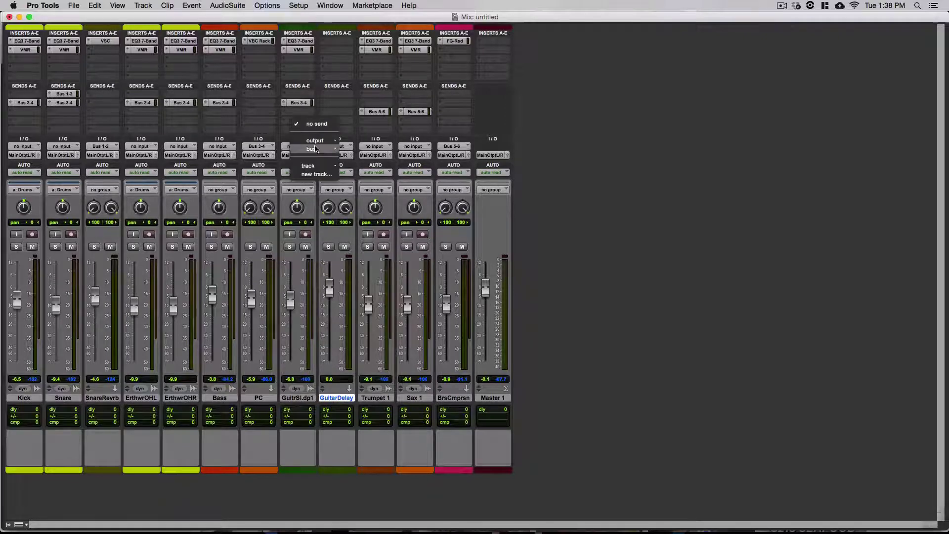
pyautogui.moveTo(315, 149)
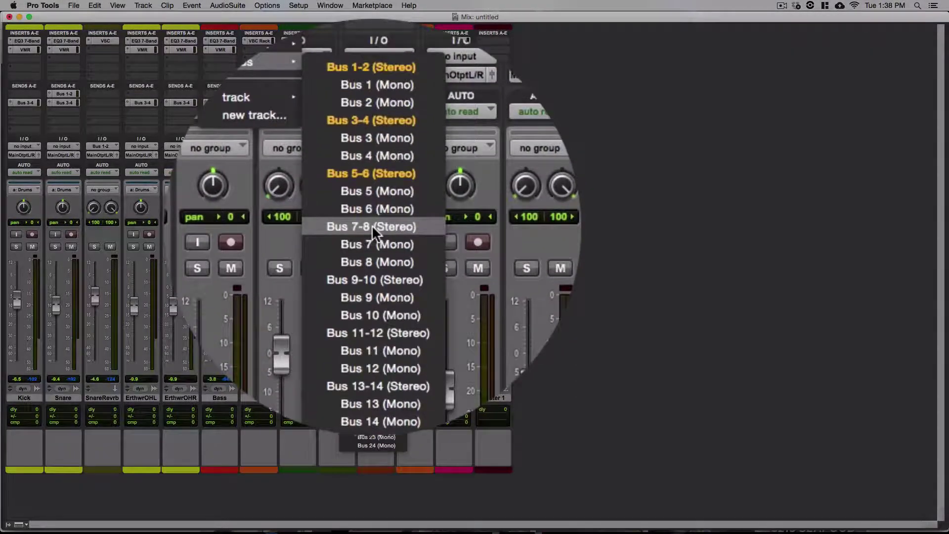
pyautogui.click(372, 227)
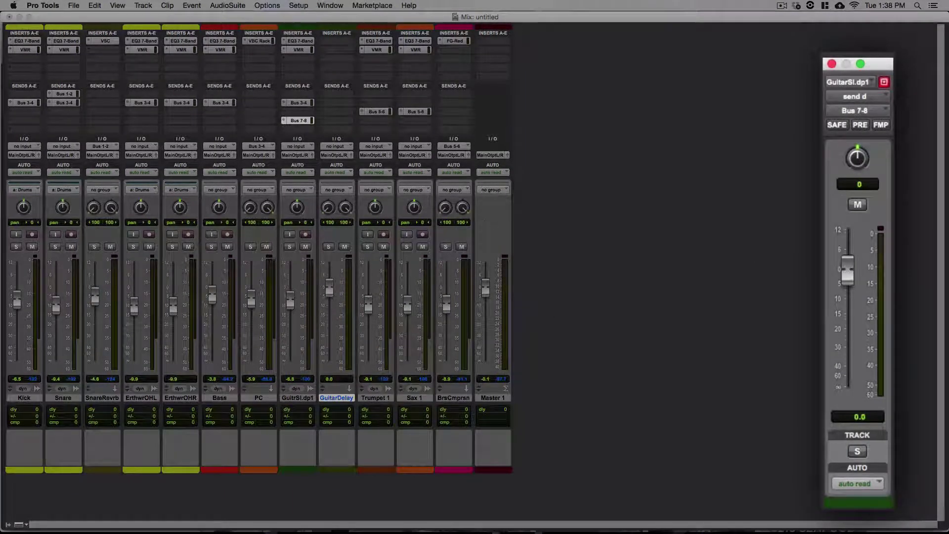
pyautogui.moveTo(853, 279); pyautogui.dragTo(845, 390)
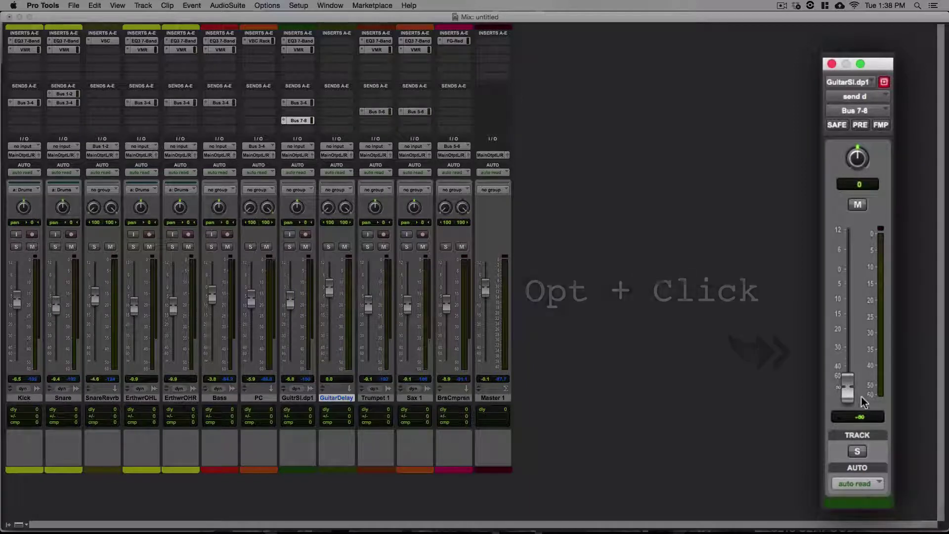
pyautogui.keyDown('alt'); pyautogui.click(844, 391); pyautogui.keyUp('alt')
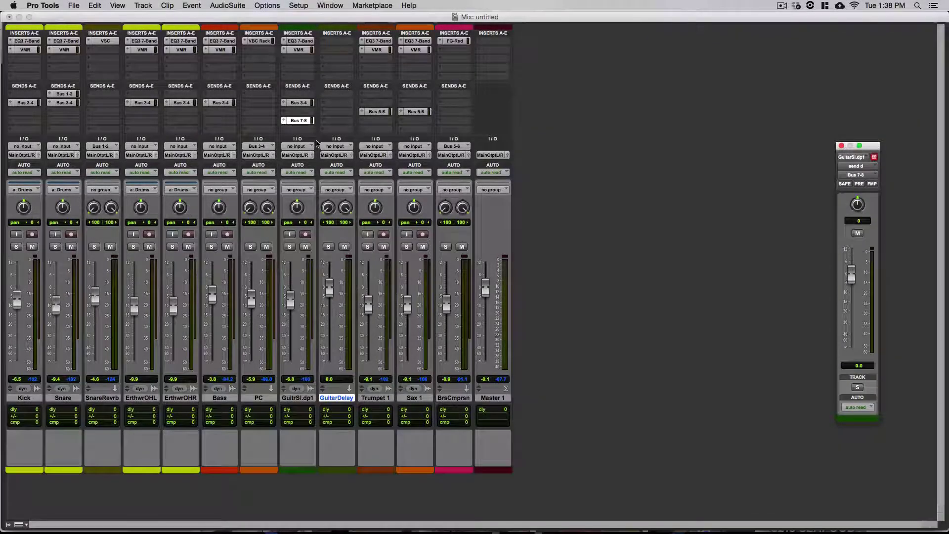
# Set the Guitar Delay track's input to Bus 7-8 (Stereo) and close the send window
pyautogui.click(343, 150)
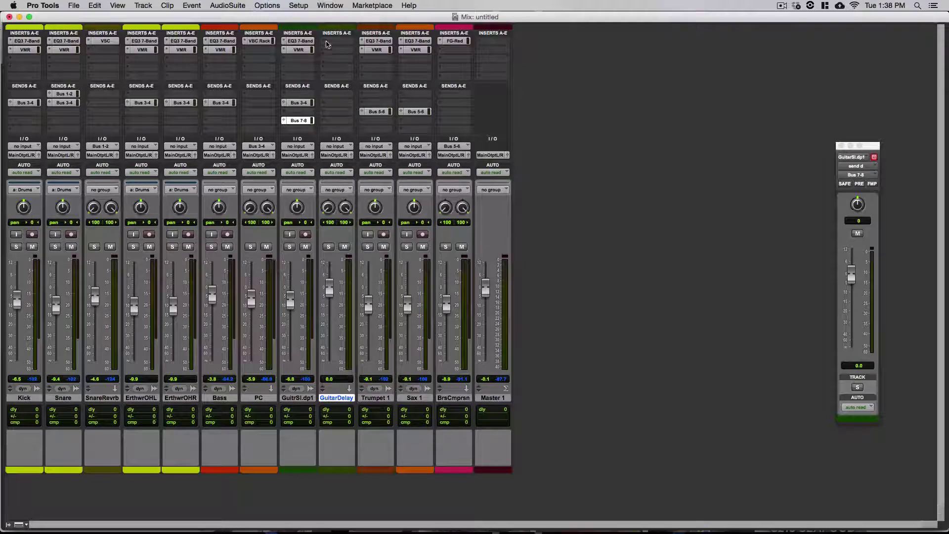
pyautogui.click(335, 147)
pyautogui.moveTo(346, 172)
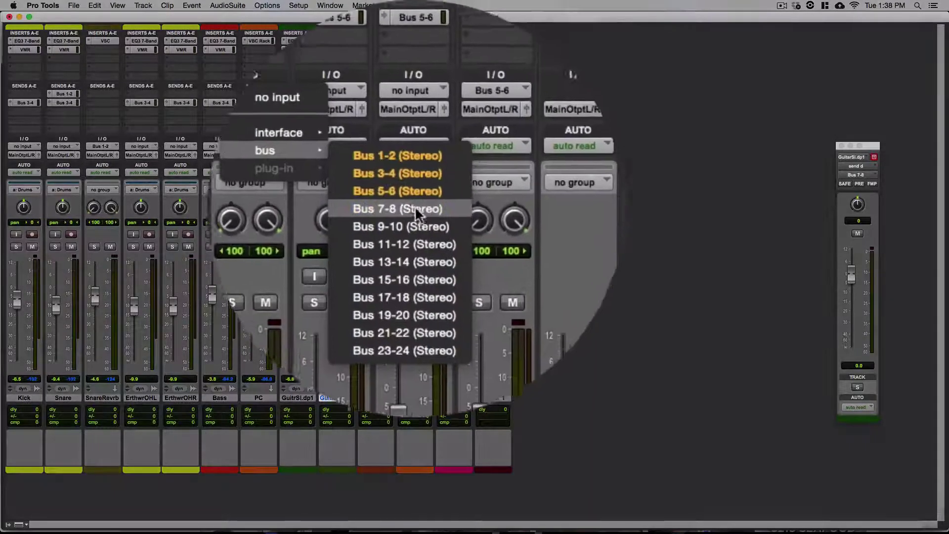
pyautogui.click(414, 207)
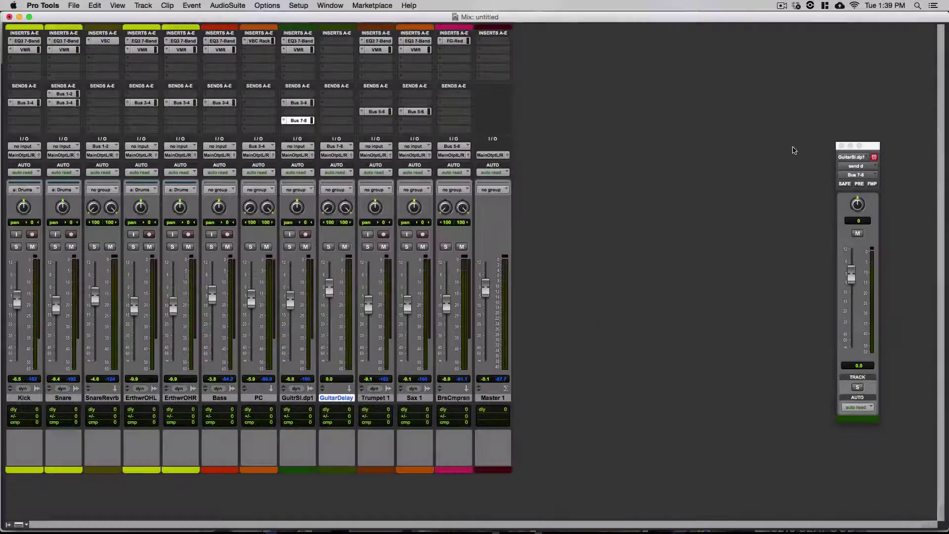
pyautogui.click(841, 146)
# During playback, lower the Guitar Delay fader to -9.7 dB and compare the mix with the track soloed, muted and unmuted
pyautogui.press('space')
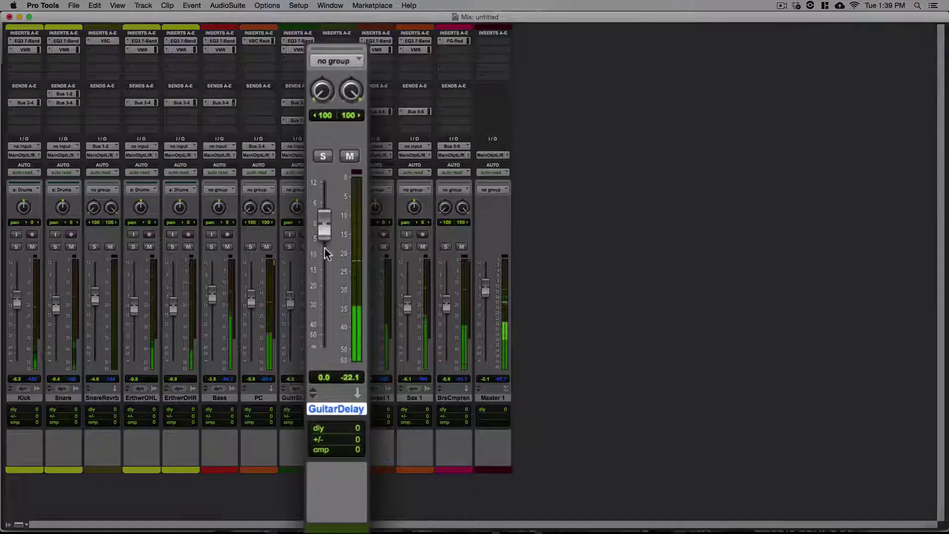
pyautogui.moveTo(323, 227); pyautogui.dragTo(323, 263)
pyautogui.click(323, 156)
pyautogui.click(323, 156)
pyautogui.click(350, 156)
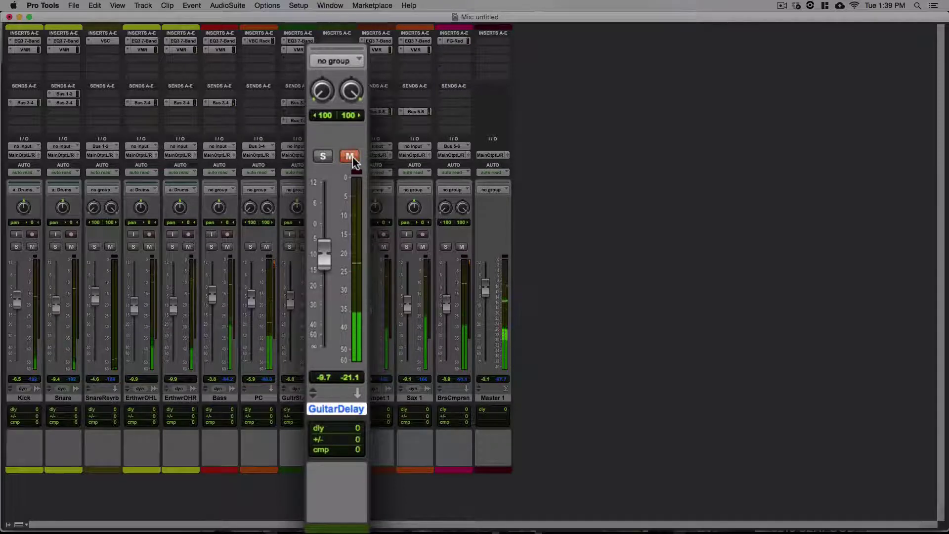
pyautogui.click(352, 157)
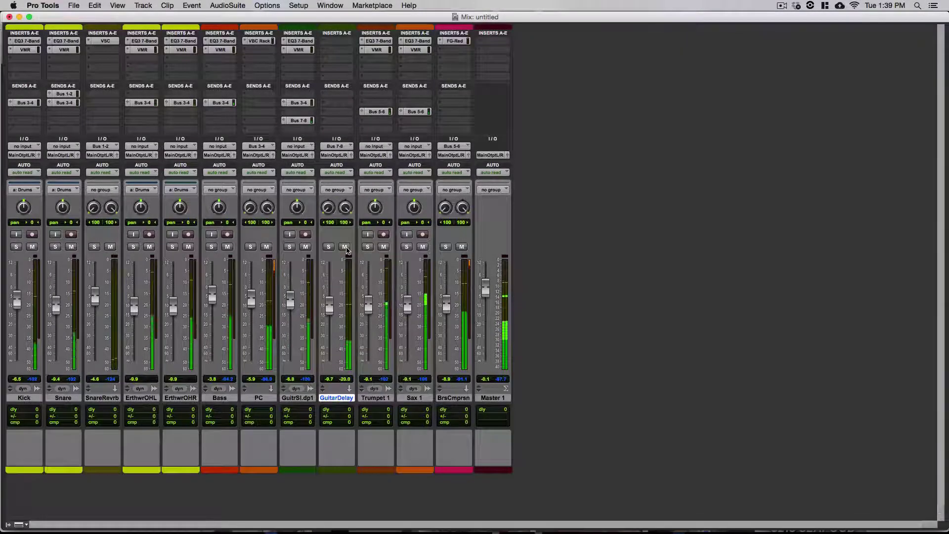
pyautogui.click(345, 247)
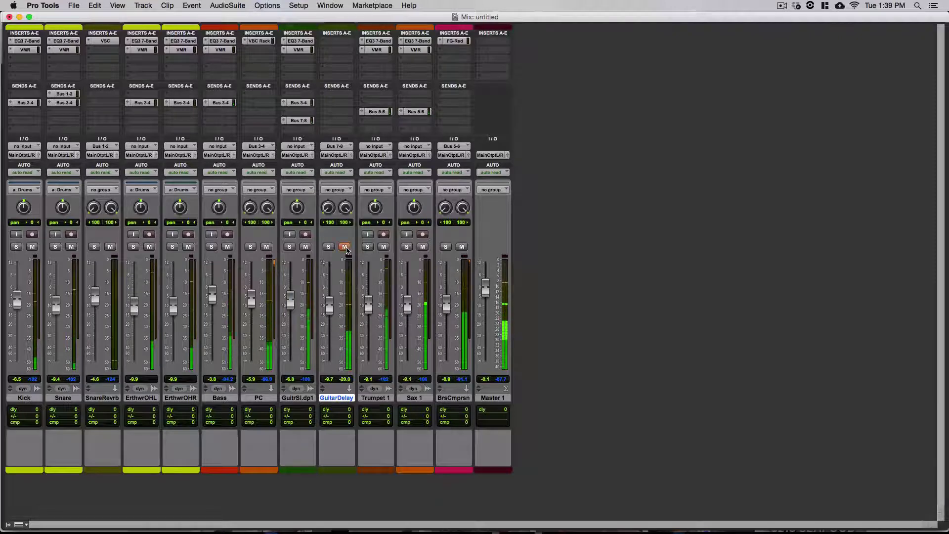
pyautogui.click(345, 247)
# Solo the guitar solo and Guitar Delay tracks, and insert the multichannel Repeater (stereo) delay plug-in on Guitar Delay
pyautogui.click(328, 247)
pyautogui.click(290, 247)
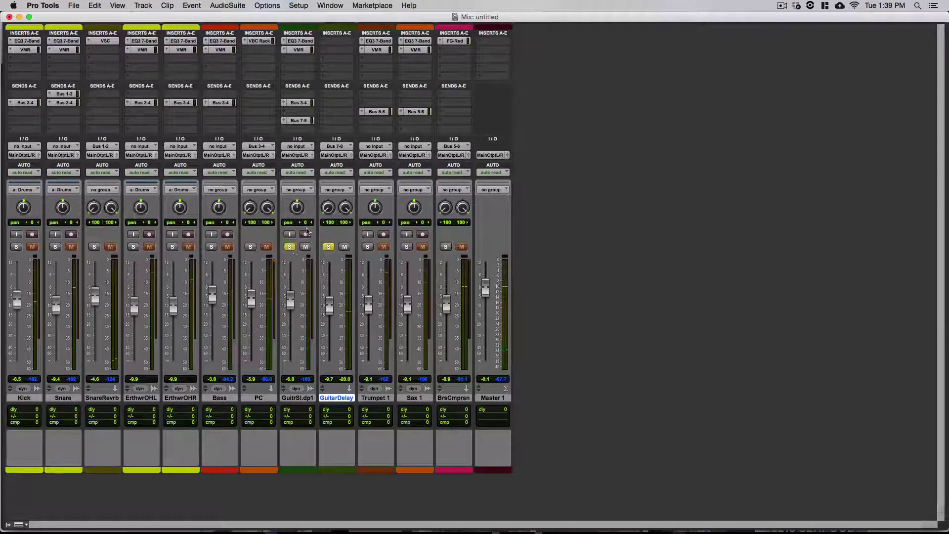
pyautogui.click(336, 45)
pyautogui.moveTo(354, 69)
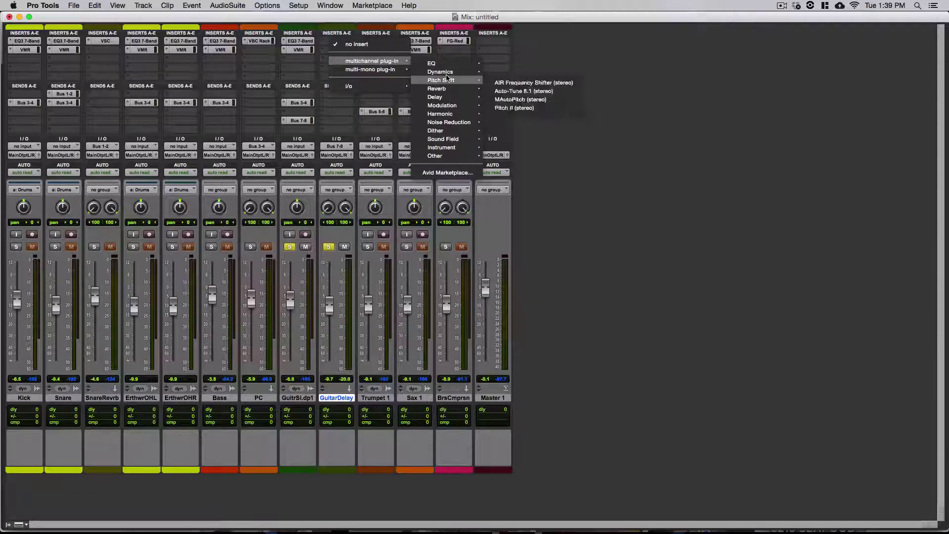
pyautogui.moveTo(440, 97)
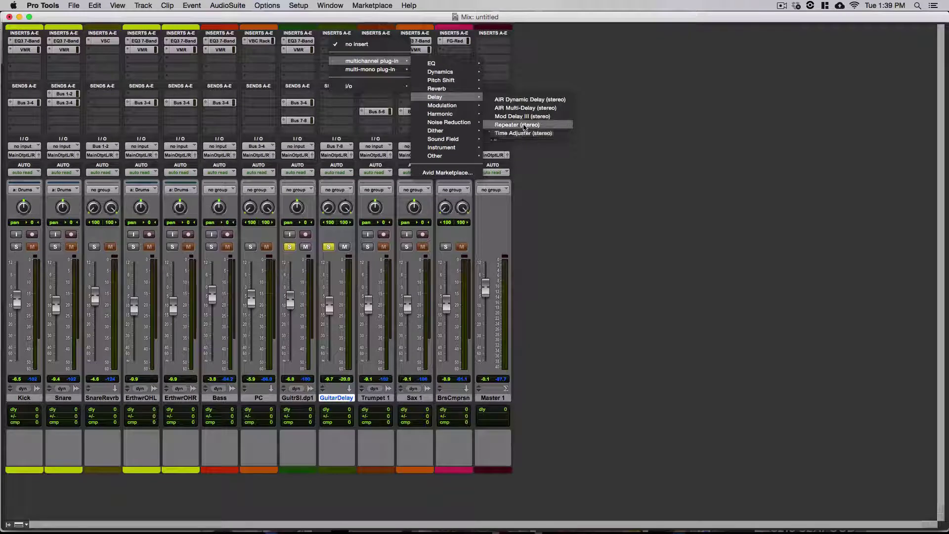
pyautogui.press('Escape')
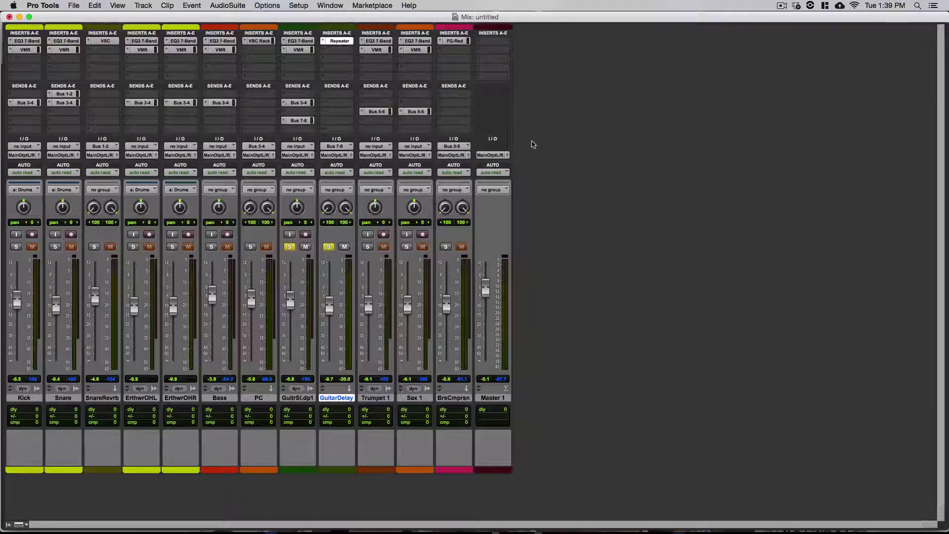
pyautogui.moveTo(453, 159); pyautogui.dragTo(811, 125)
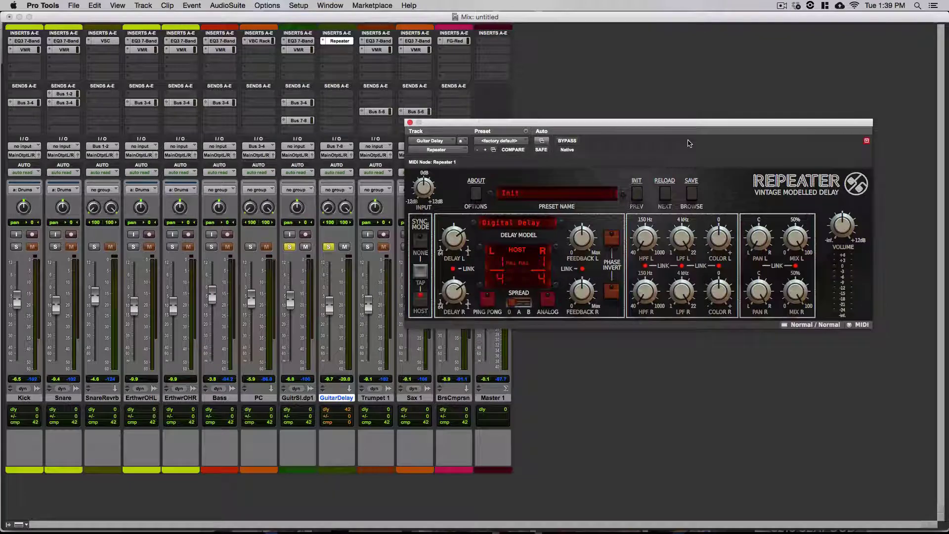
# Move the Mix window down to uncover the session tempo in the Edit window, and open the Calculator app
pyautogui.moveTo(528, 19); pyautogui.dragTo(565, 228)
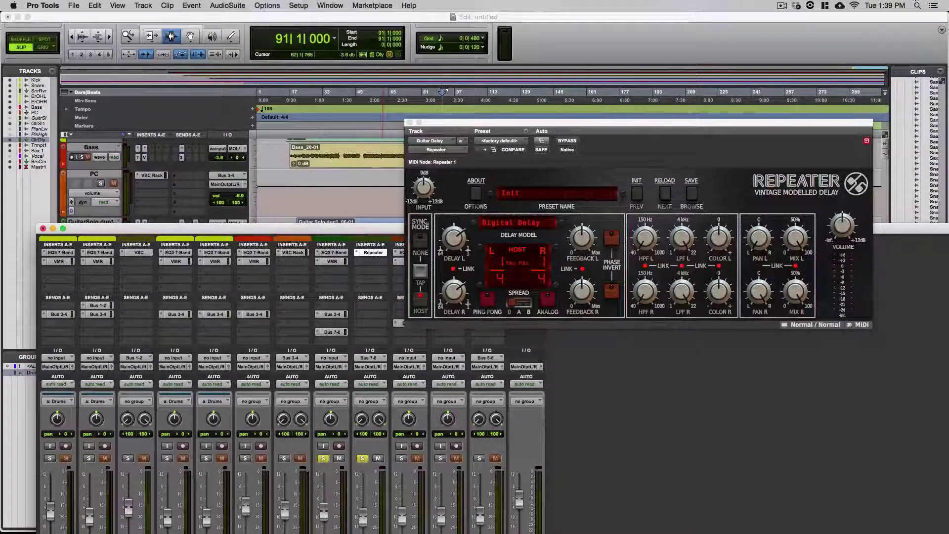
pyautogui.click(916, 6)
pyautogui.write('cal')
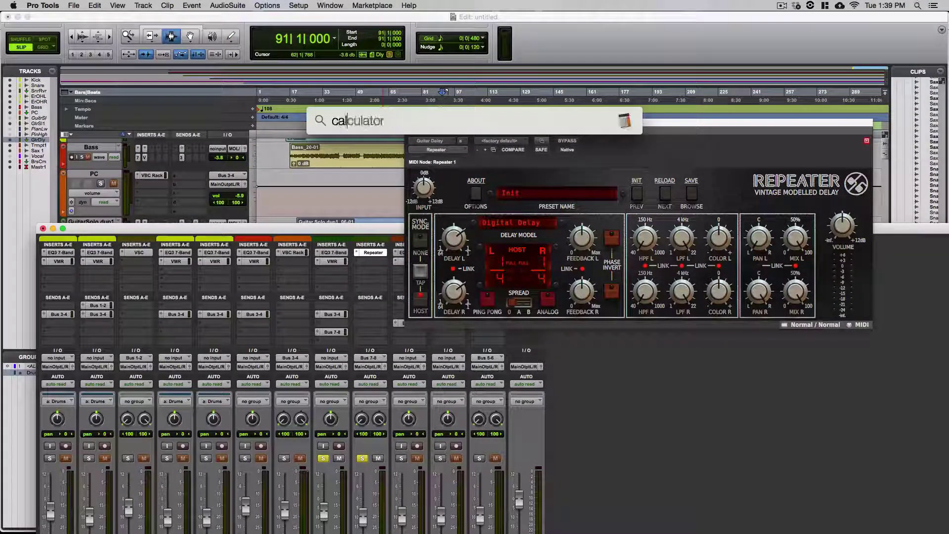
pyautogui.press('Return')
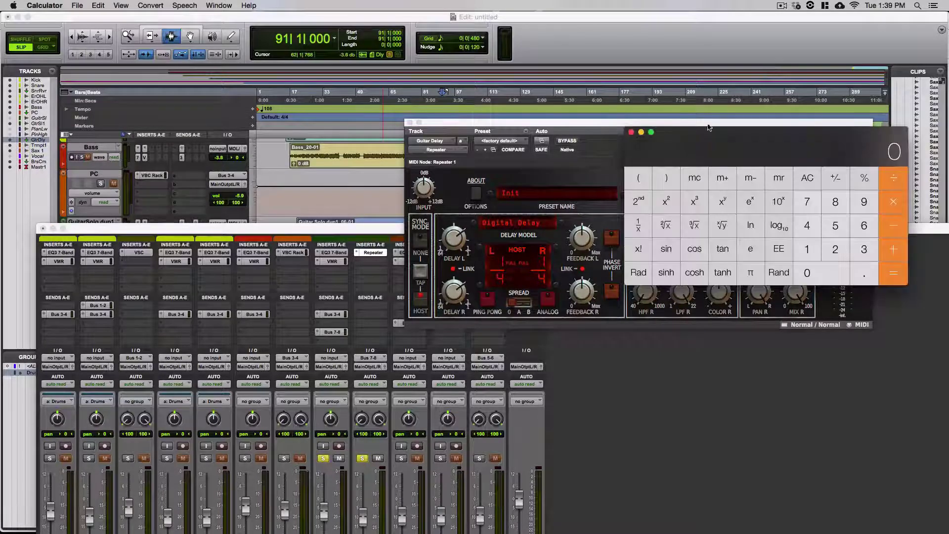
# Divide 60000 by 108 in Calculator to work out the quarter-note delay time
pyautogui.click(862, 227)
pyautogui.write('0000')
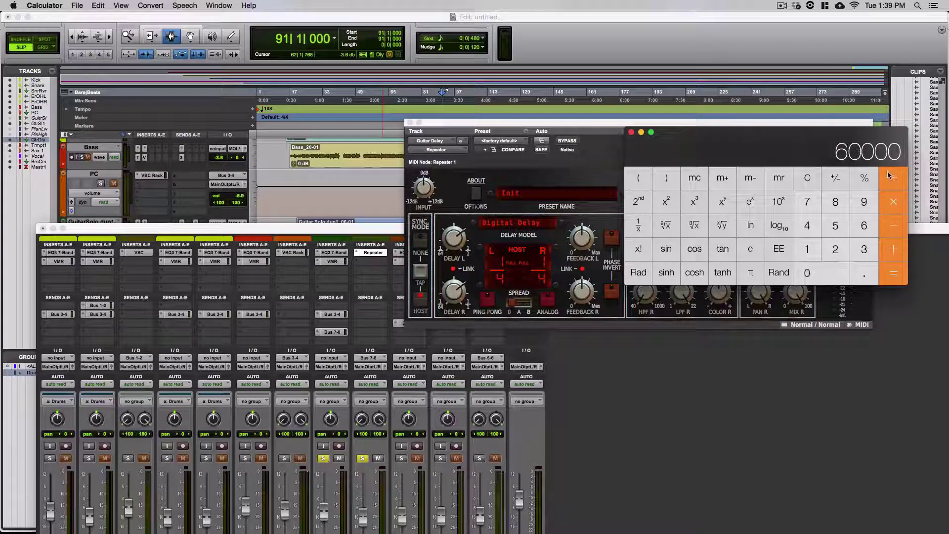
pyautogui.click(890, 175)
pyautogui.click(806, 249)
pyautogui.write('0')
pyautogui.click(835, 203)
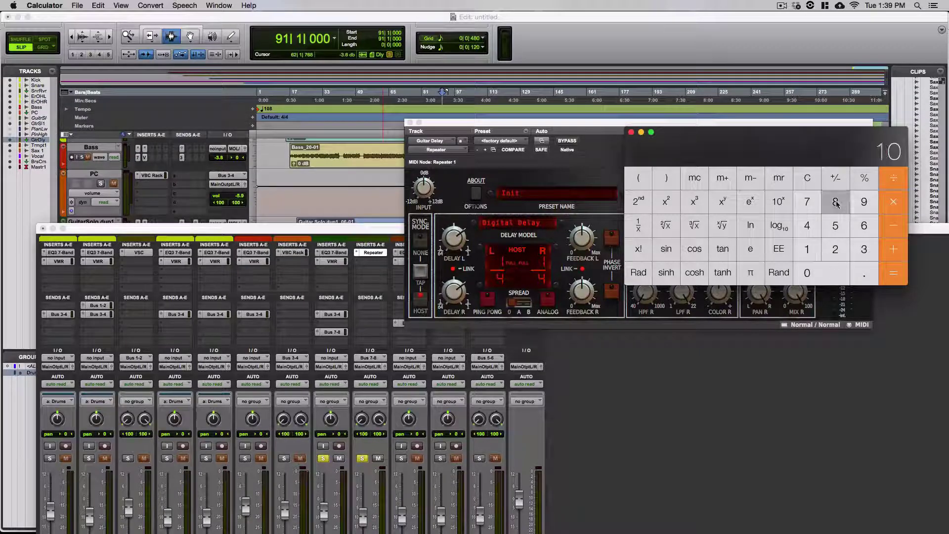
pyautogui.click(890, 274)
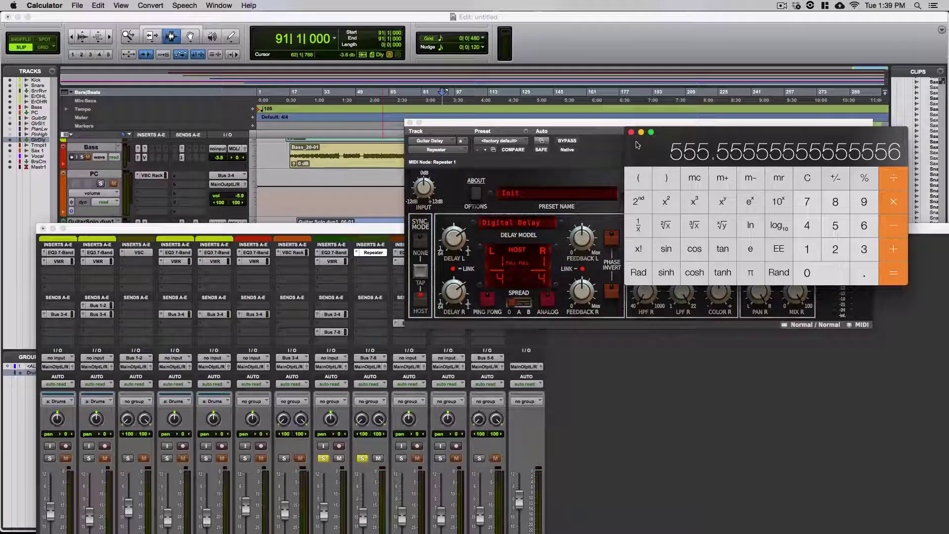
# Return to Pro Tools and set Repeater's sync mode to None with a delay time of 555.6 ms on both channels
pyautogui.press('super+Tab')
pyautogui.click(63, 228)
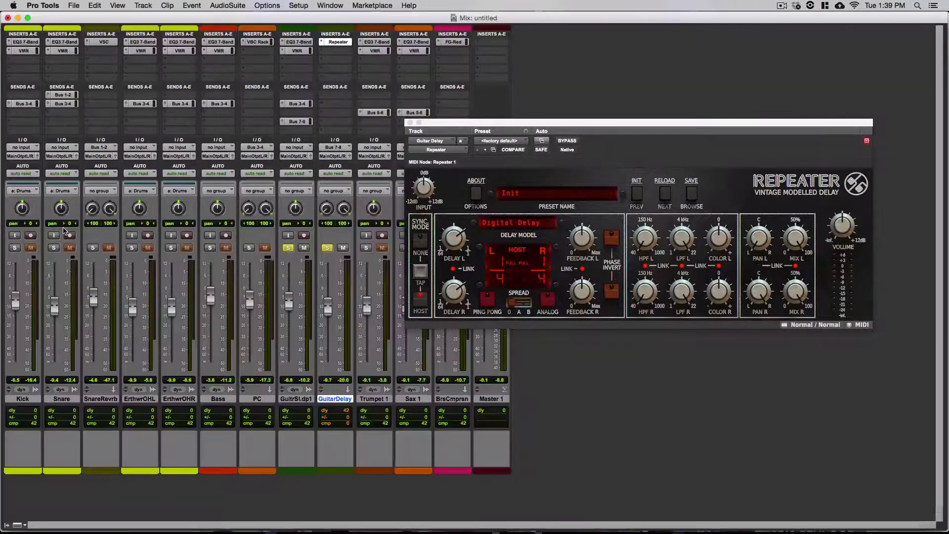
pyautogui.moveTo(550, 124); pyautogui.dragTo(582, 108)
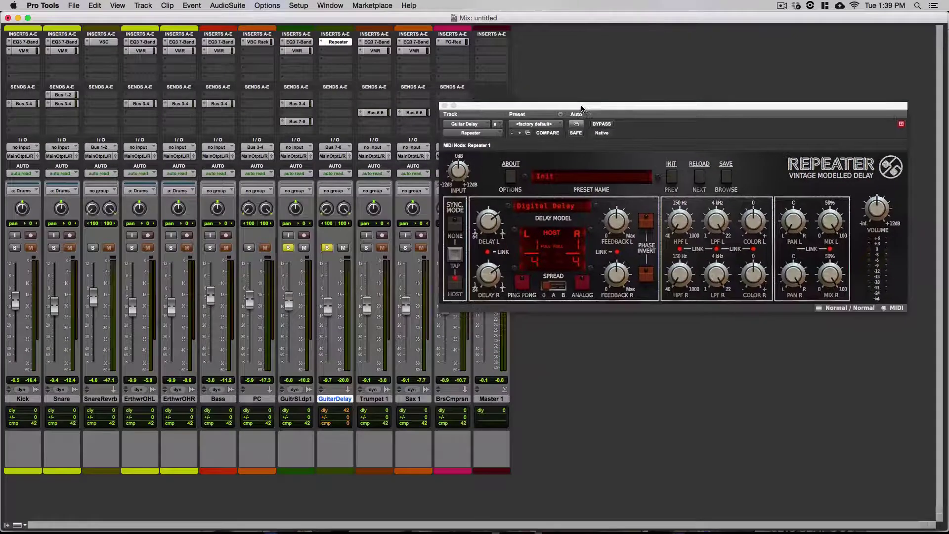
pyautogui.click(455, 220)
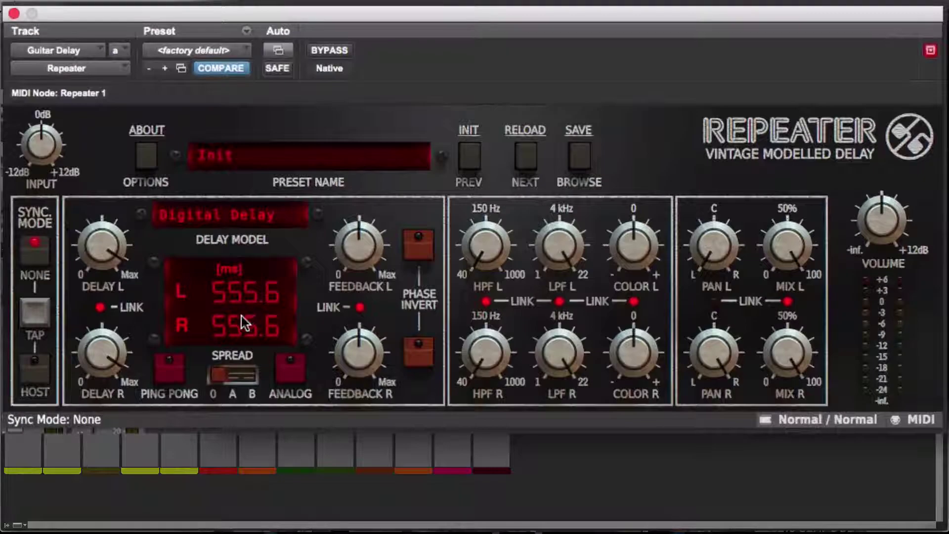
# Set Repeater's spread to B and change its delay model to Memory Guy
pyautogui.moveTo(220, 373); pyautogui.dragTo(257, 372)
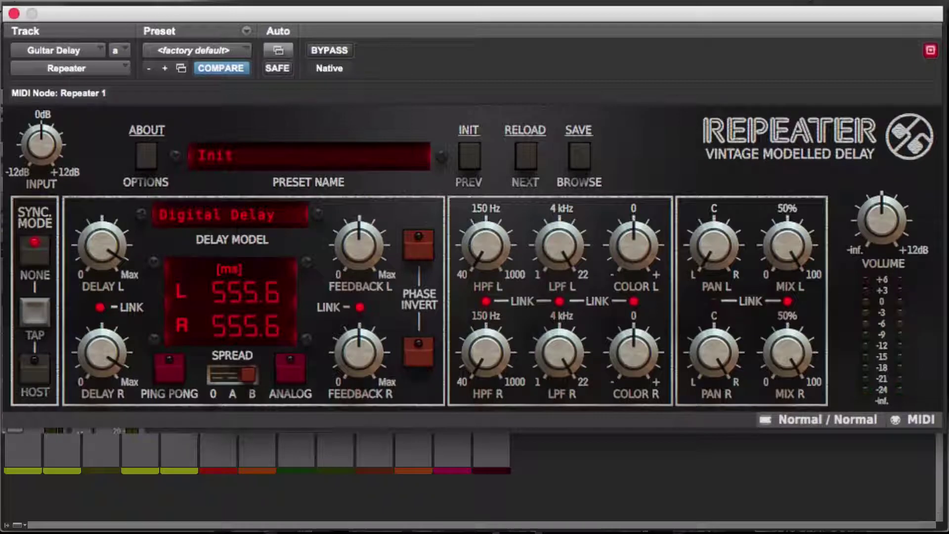
pyautogui.click(237, 214)
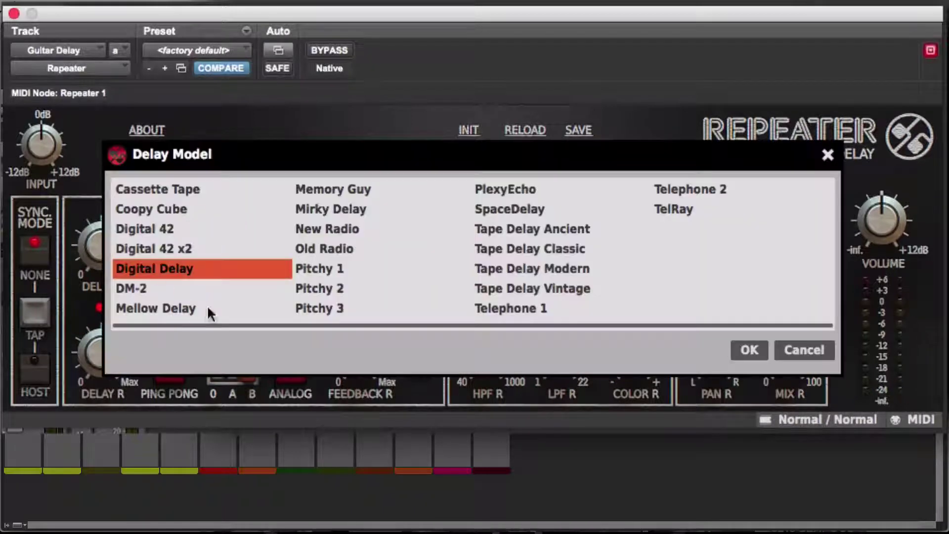
pyautogui.click(353, 191)
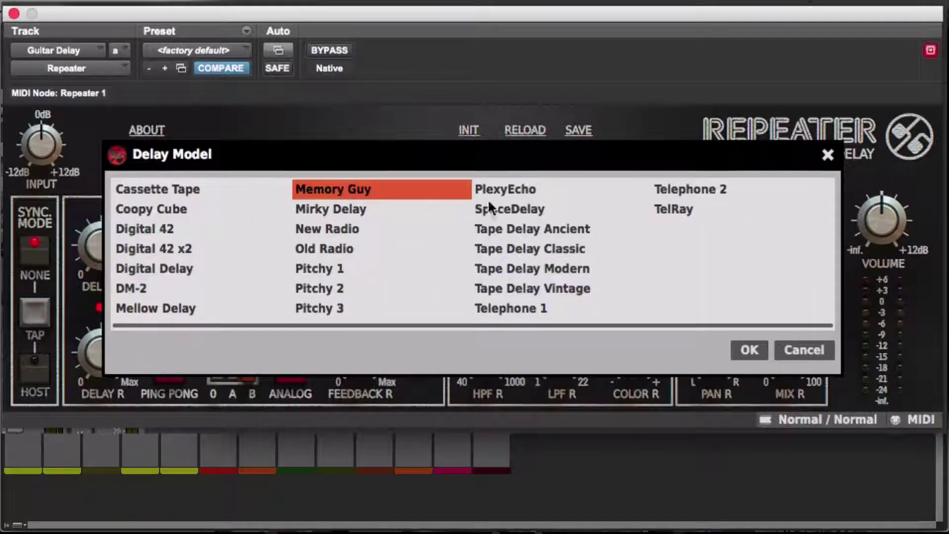
pyautogui.click(749, 351)
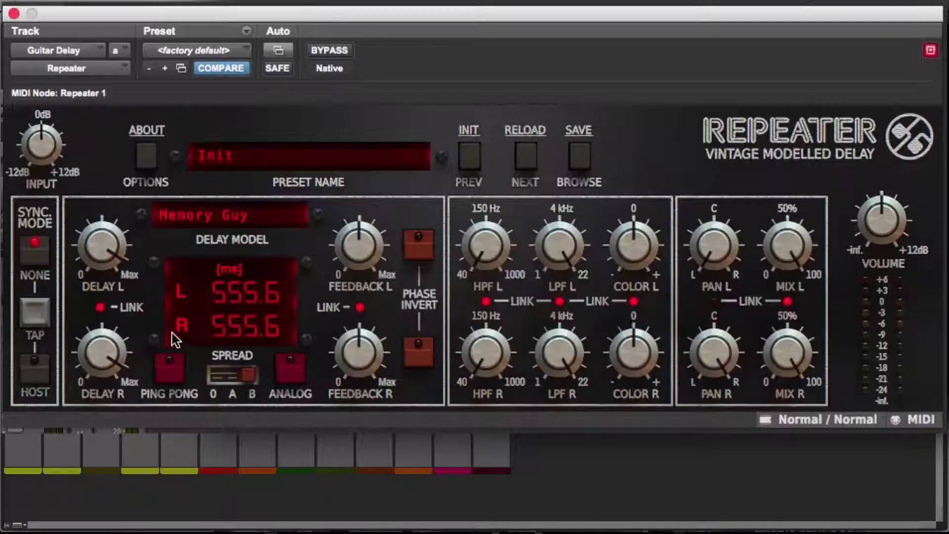
# Shorten Repeater's linked delay time to 55.4 ms, enable analog feedback and set the spread to A
pyautogui.moveTo(91, 247); pyautogui.dragTo(84, 316)
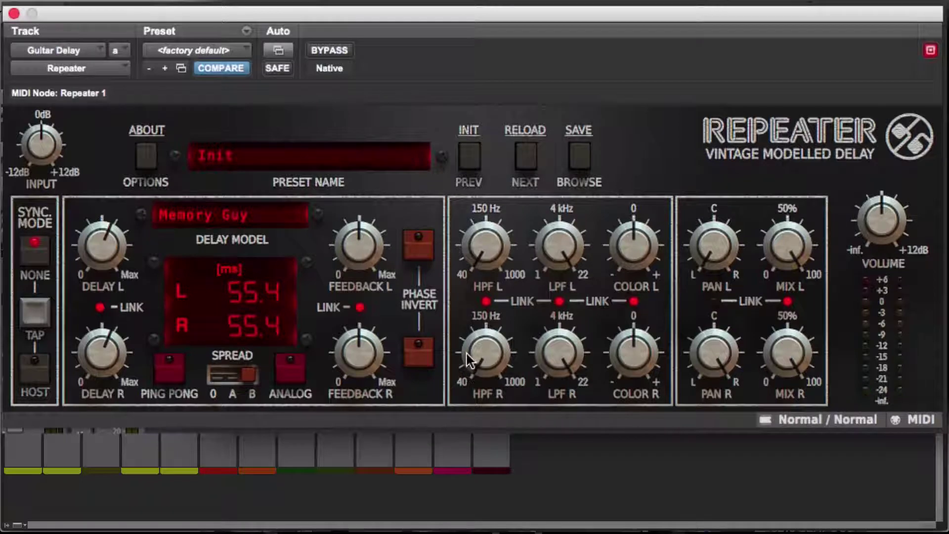
pyautogui.click(290, 366)
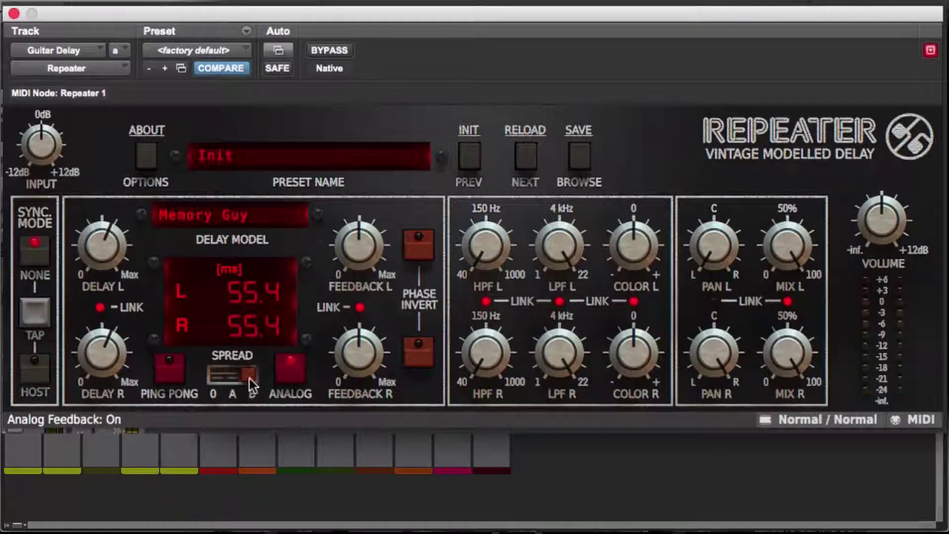
pyautogui.moveTo(250, 379); pyautogui.dragTo(234, 378)
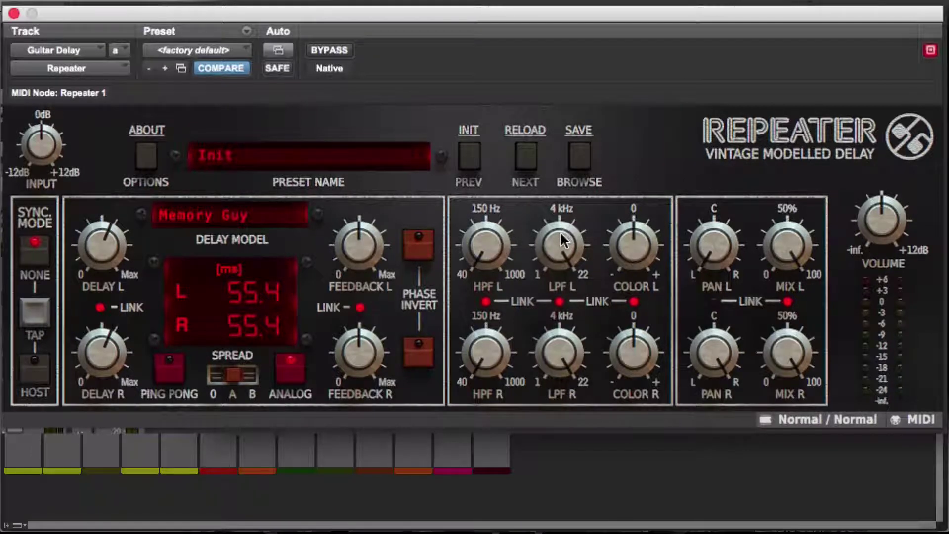
# Lower Repeater's linked low-pass filter to 3.26 kHz and its linked mix amount to 60%
pyautogui.moveTo(563, 240); pyautogui.dragTo(491, 383)
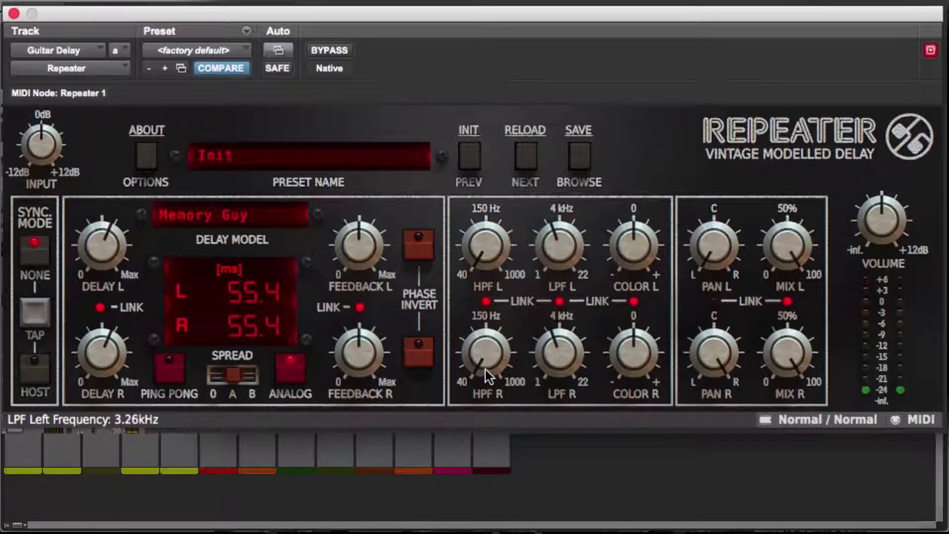
pyautogui.moveTo(800, 244); pyautogui.dragTo(771, 324)
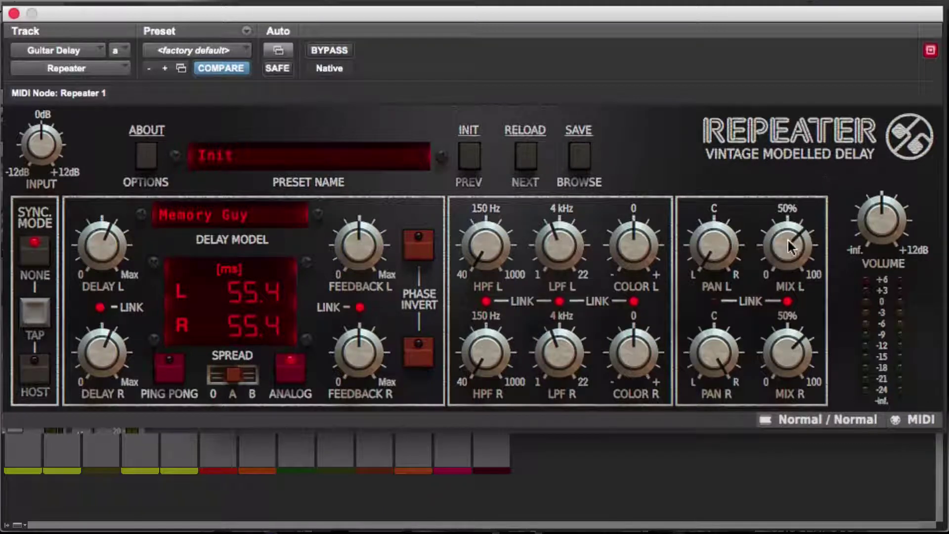
pyautogui.moveTo(781, 235); pyautogui.dragTo(773, 248)
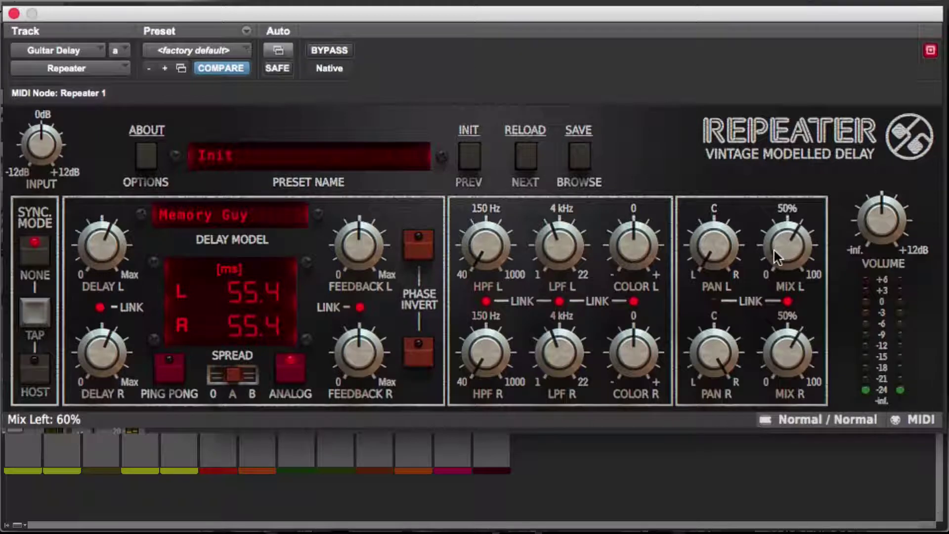
# Compare the playback with Repeater bypassed and active, and close the plug-in window
pyautogui.click(323, 52)
pyautogui.click(324, 55)
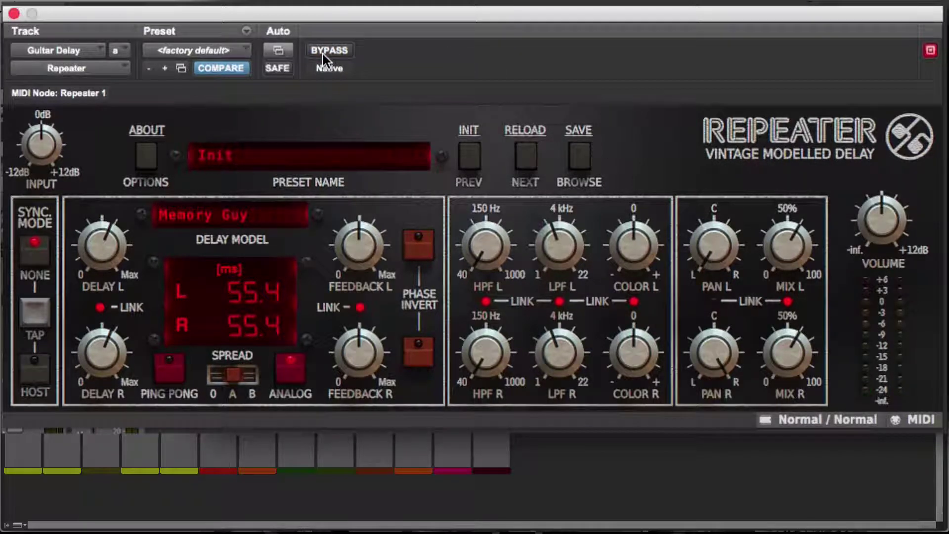
pyautogui.click(324, 55)
pyautogui.click(324, 55)
pyautogui.click(335, 50)
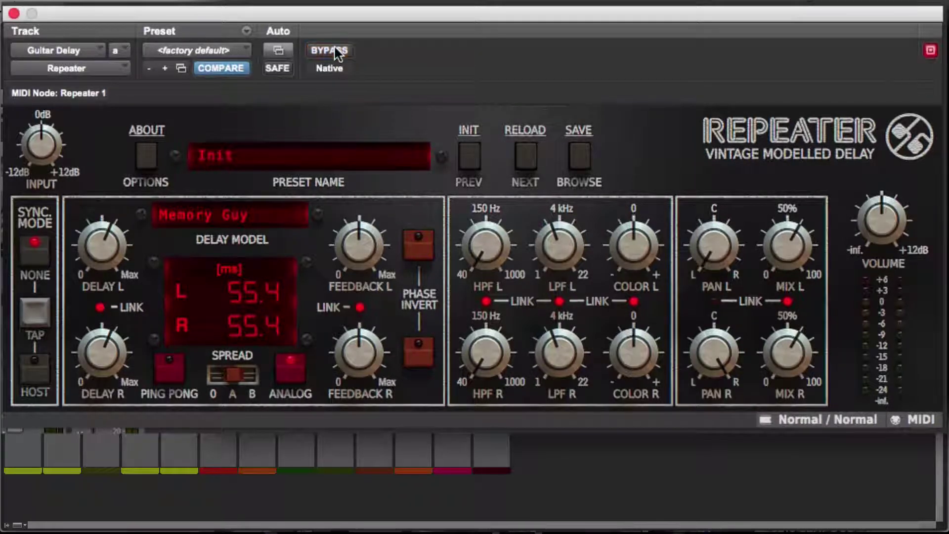
pyautogui.click(335, 49)
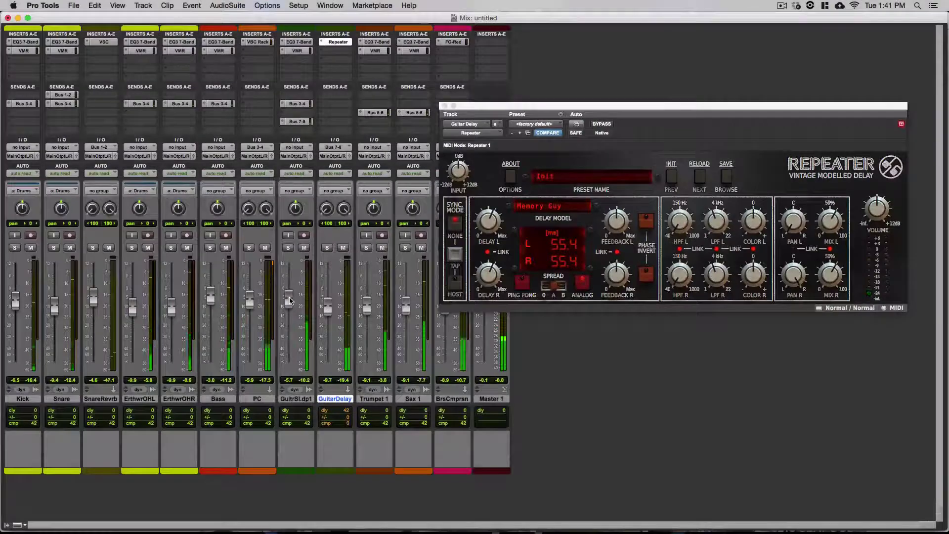
pyautogui.click(444, 106)
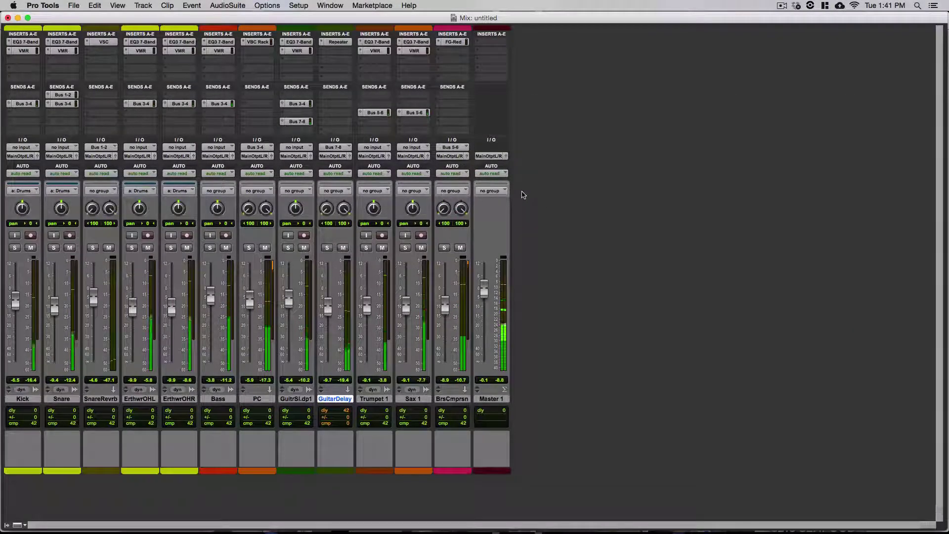
# Rebalance the guitar levels by setting the Guitar Delay fader to -7.5 dB and the guitar solo fader to -6.8 dB
pyautogui.moveTo(327, 309); pyautogui.dragTo(289, 296)
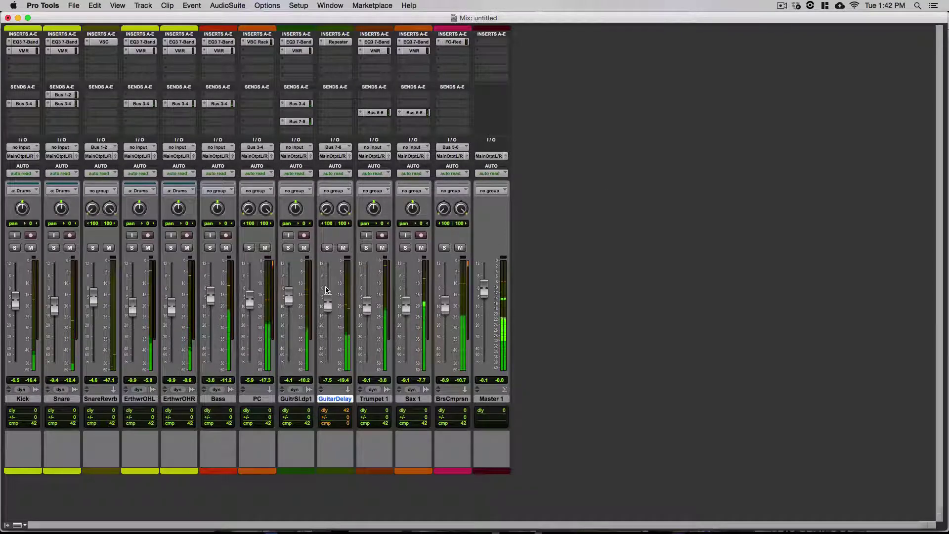
pyautogui.moveTo(289, 296); pyautogui.dragTo(289, 291)
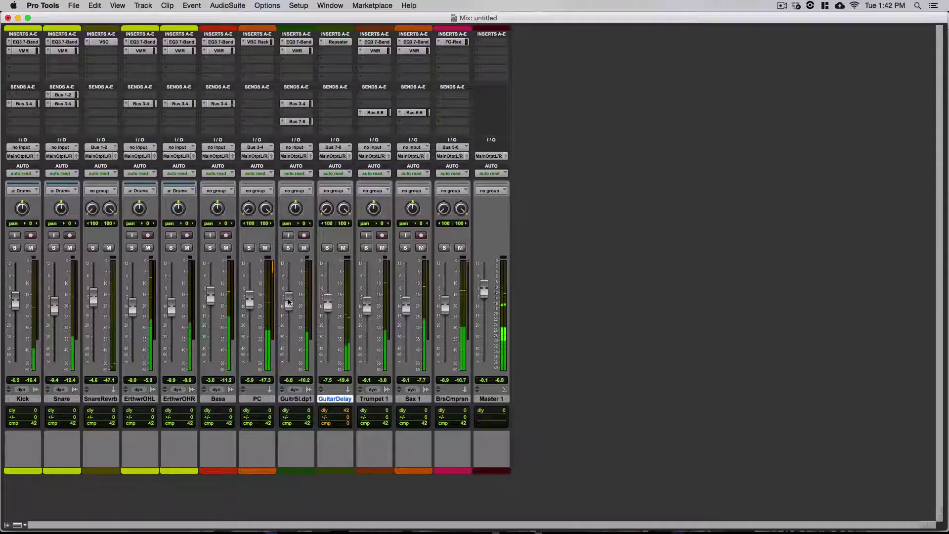
# Glance at the Edit window during playback, and compare the mix with Guitar Delay muted and unmuted
pyautogui.press('super+equal')
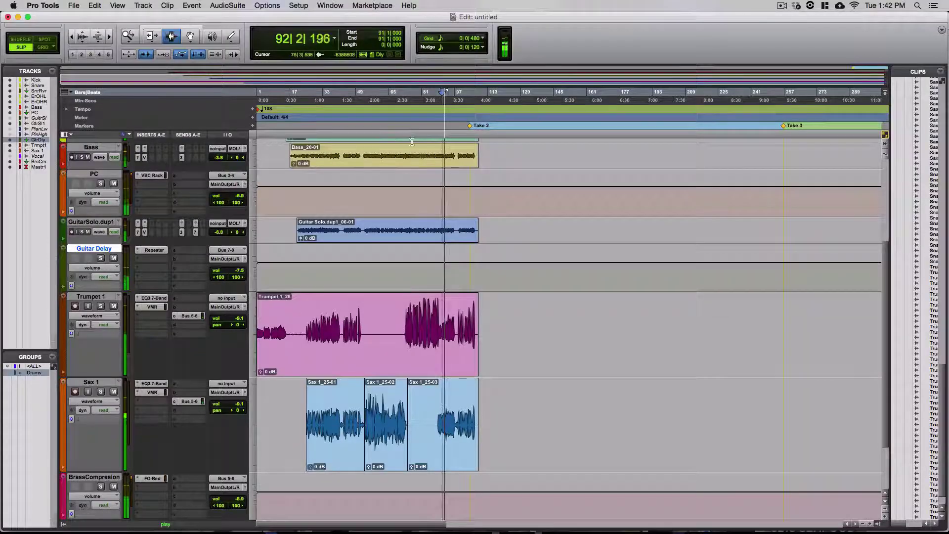
pyautogui.press('super+equal')
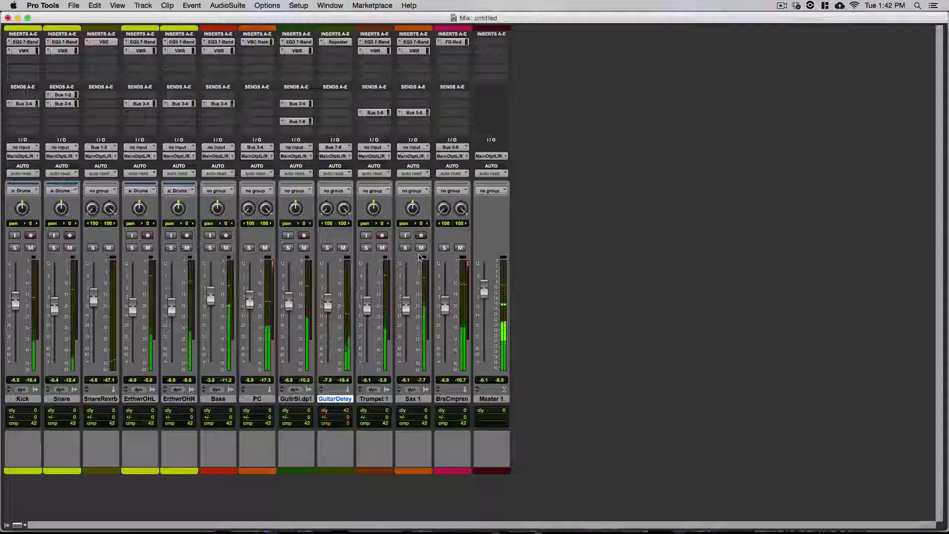
pyautogui.click(344, 248)
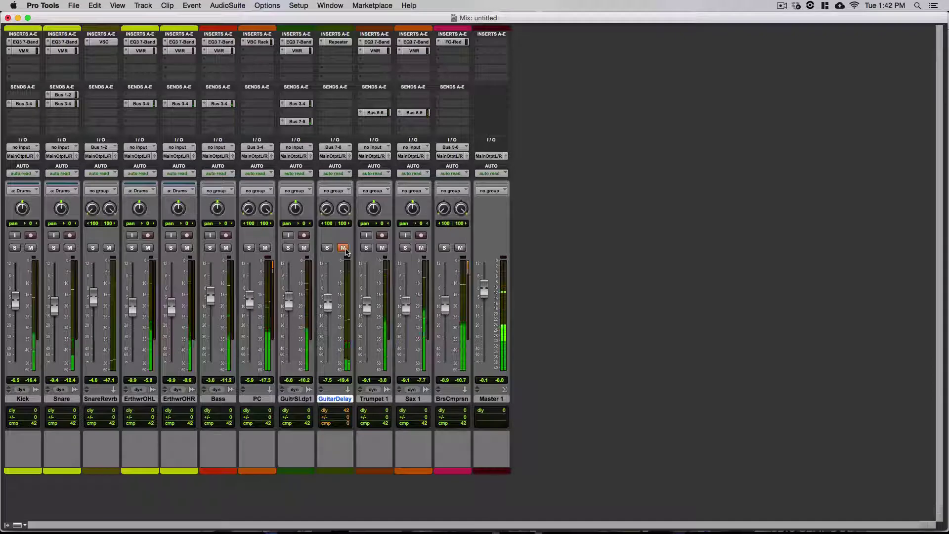
pyautogui.click(343, 248)
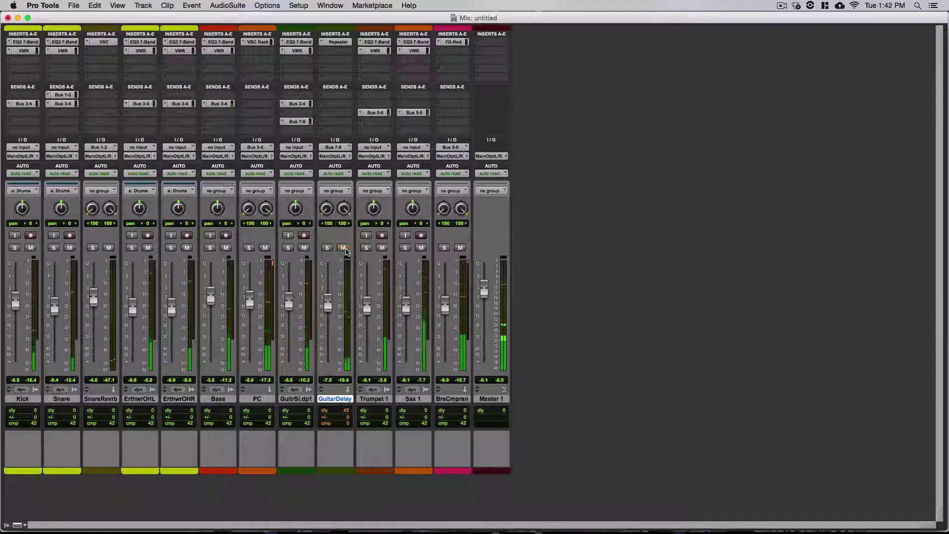
pyautogui.click(343, 248)
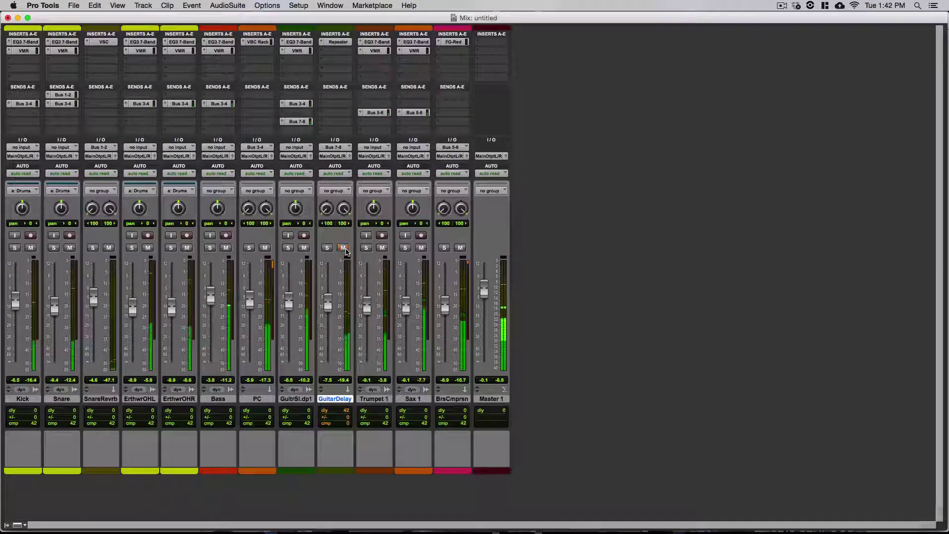
pyautogui.click(344, 248)
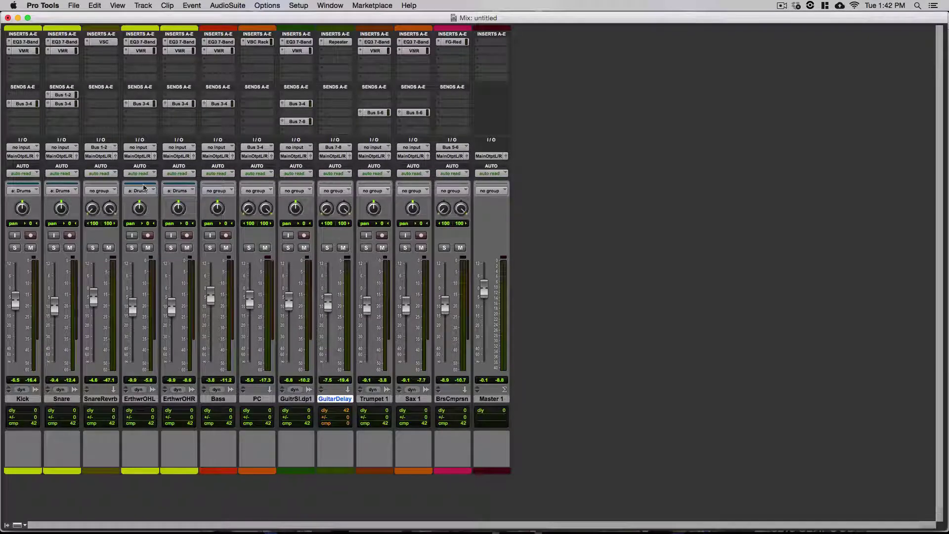
# Solo the drum group and the snare reverb track, and raise the snare reverb fader to -2.0 dB
pyautogui.click(53, 248)
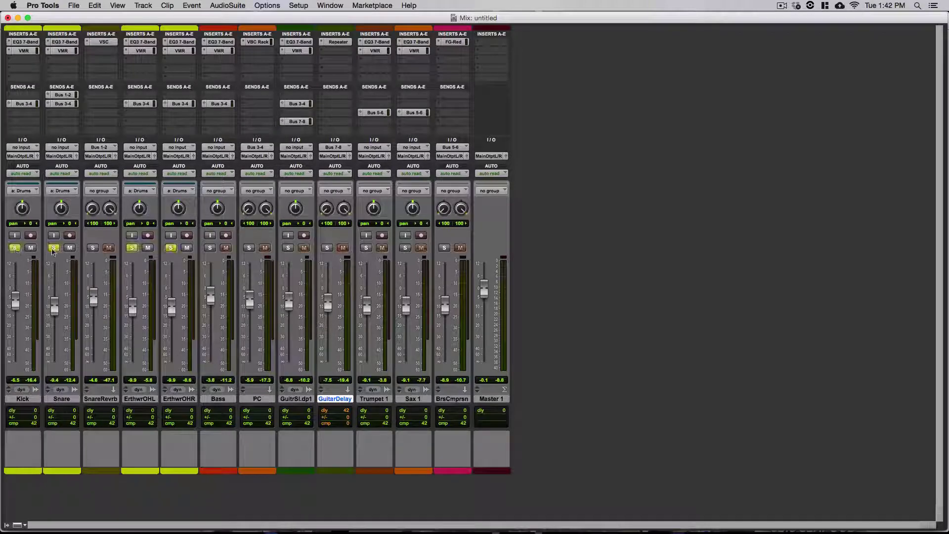
pyautogui.click(93, 248)
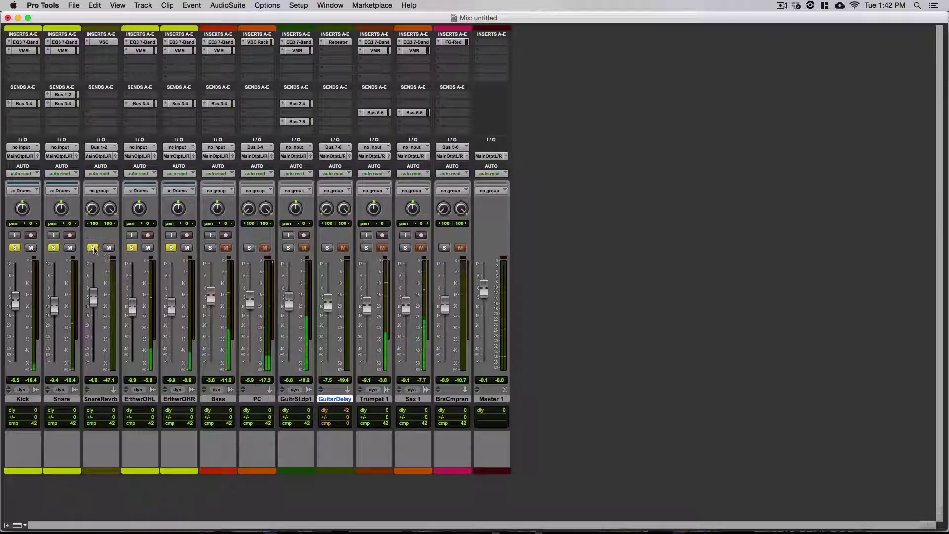
pyautogui.moveTo(94, 303); pyautogui.dragTo(94, 294)
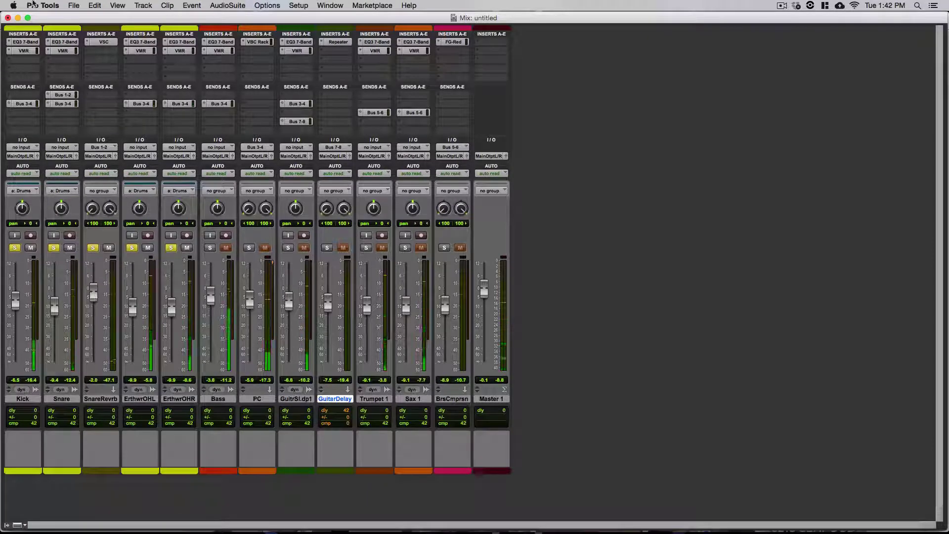
# Raise the Snare track's Bus 1-2 send level to -3.0 dB and close the send window
pyautogui.click(64, 94)
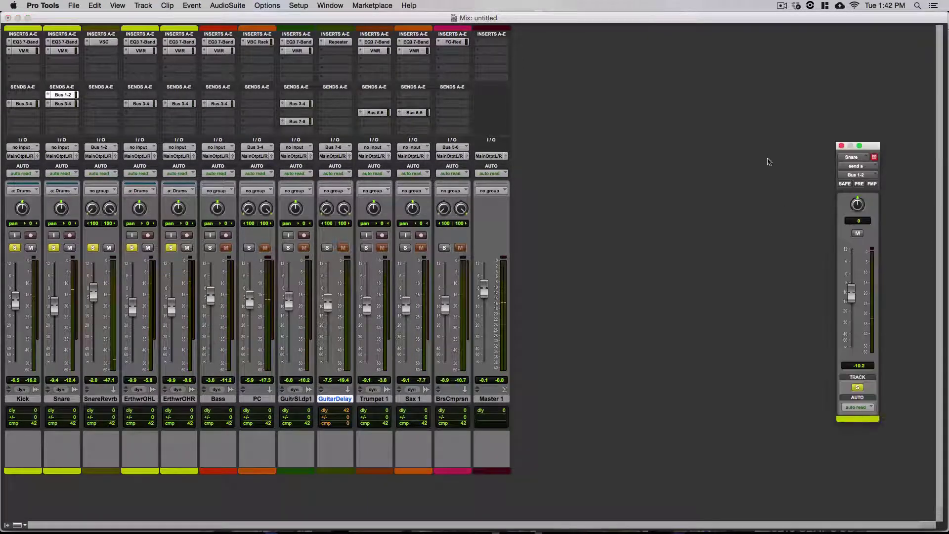
pyautogui.moveTo(854, 292)
pyautogui.mouseDown()
pyautogui.moveTo(851, 272)
pyautogui.moveTo(851, 285)
pyautogui.mouseUp()
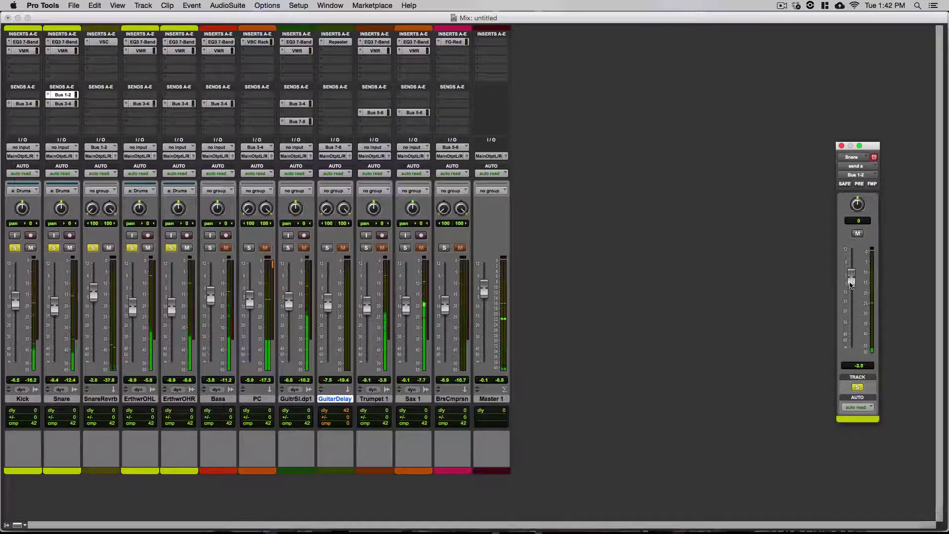
pyautogui.click(841, 146)
pyautogui.doubleClick(841, 149)
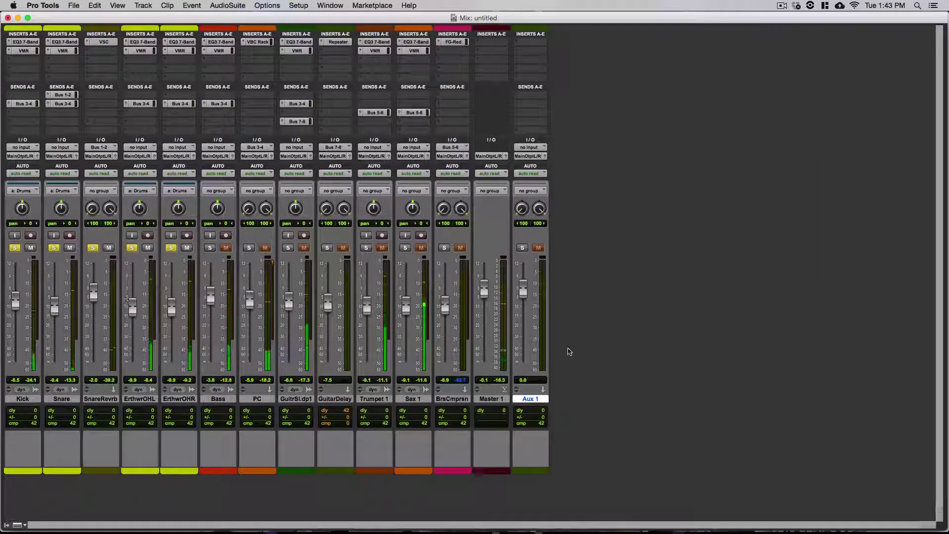
pyautogui.rightClick(540, 398)
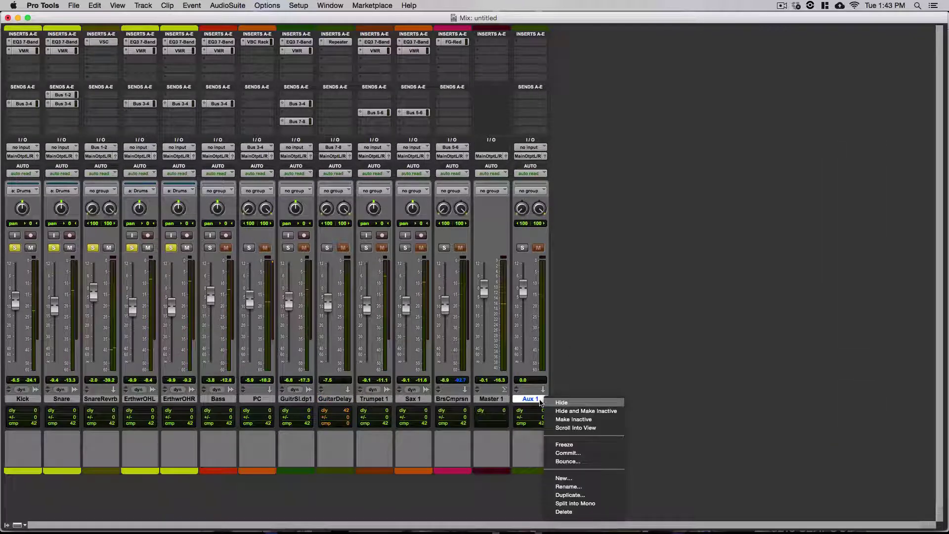
pyautogui.click(571, 516)
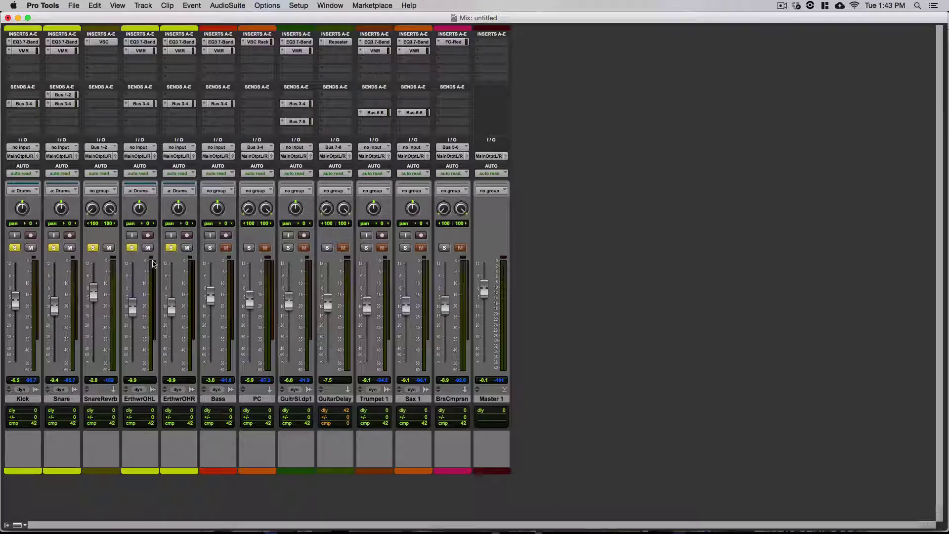
# Start playback, suspend the mix groups, and raise the left and right drum overhead faders to -4.6 dB each
pyautogui.press('space')
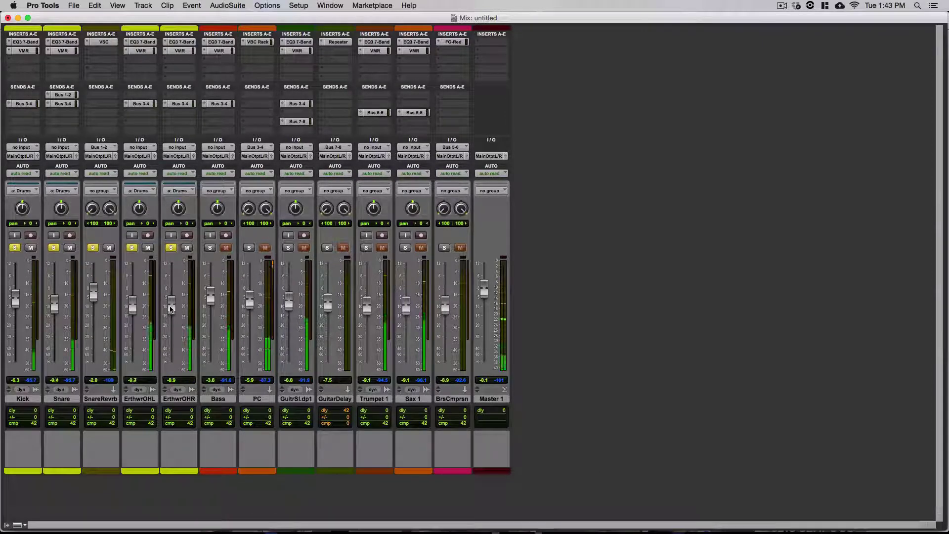
pyautogui.press('super+shift+g')
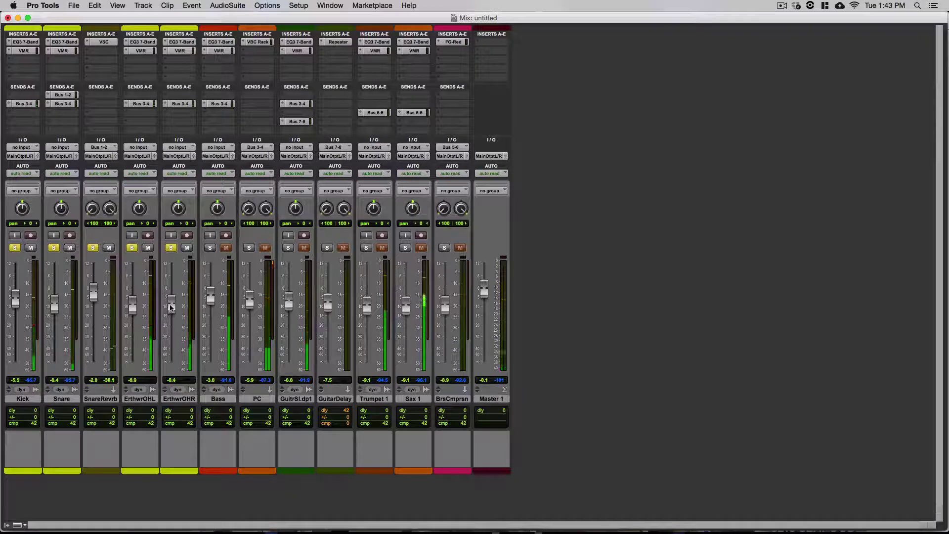
pyautogui.moveTo(171, 307); pyautogui.dragTo(134, 299)
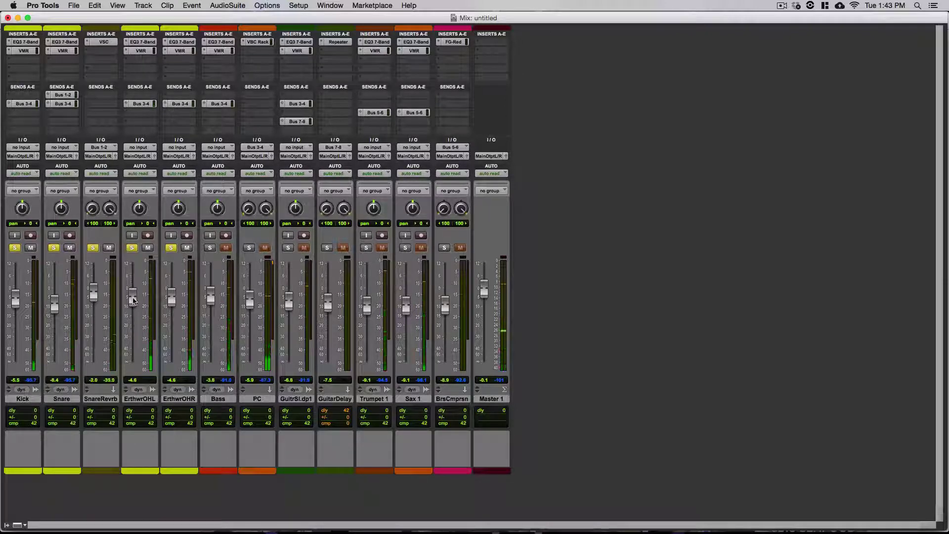
# Play the song from about bar 97 and pan the drum overheads 44 left and 44 right
pyautogui.press('super+equal')
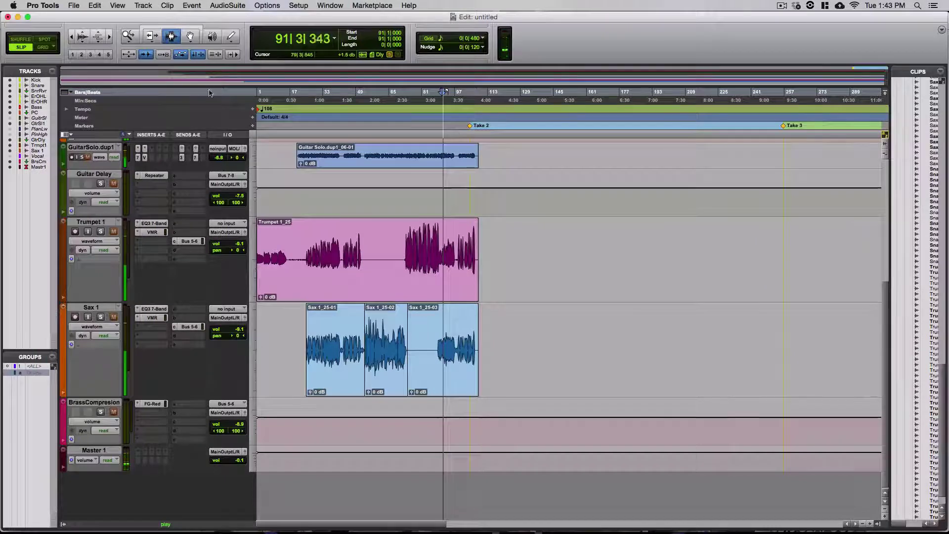
pyautogui.click(457, 93)
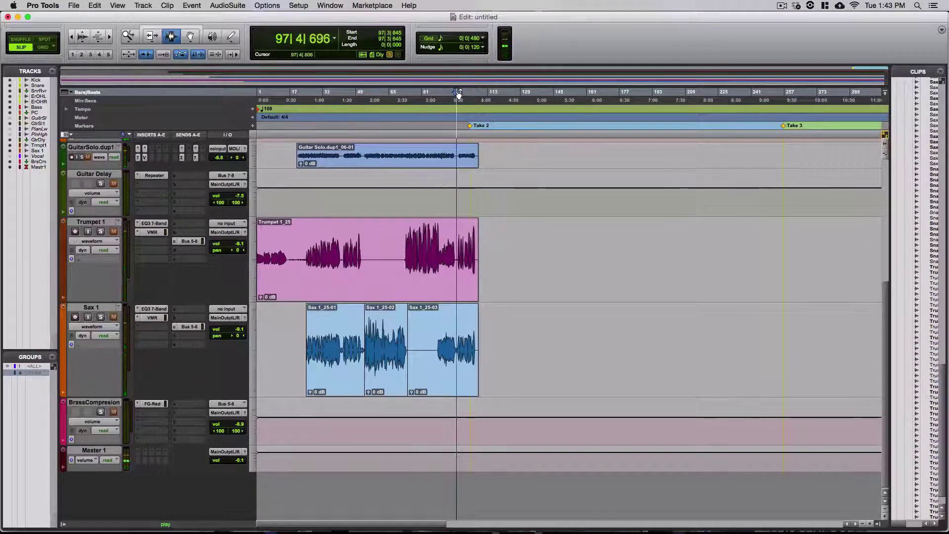
pyautogui.press('super+equal')
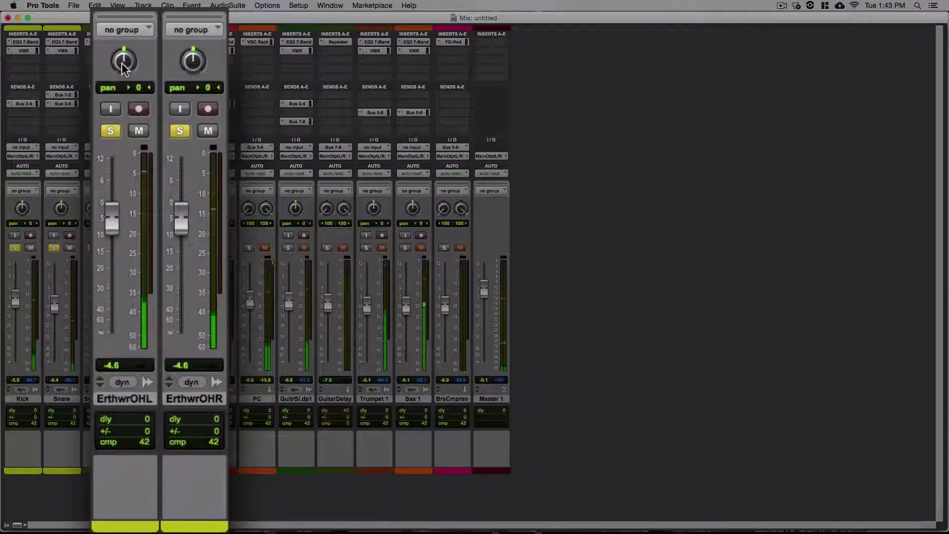
pyautogui.moveTo(122, 65); pyautogui.dragTo(107, 91)
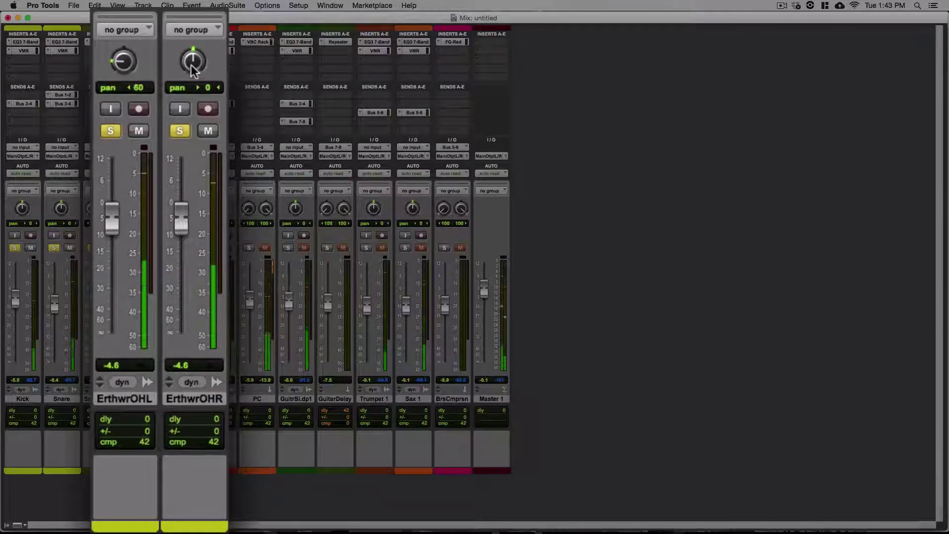
pyautogui.moveTo(192, 69); pyautogui.dragTo(191, 24)
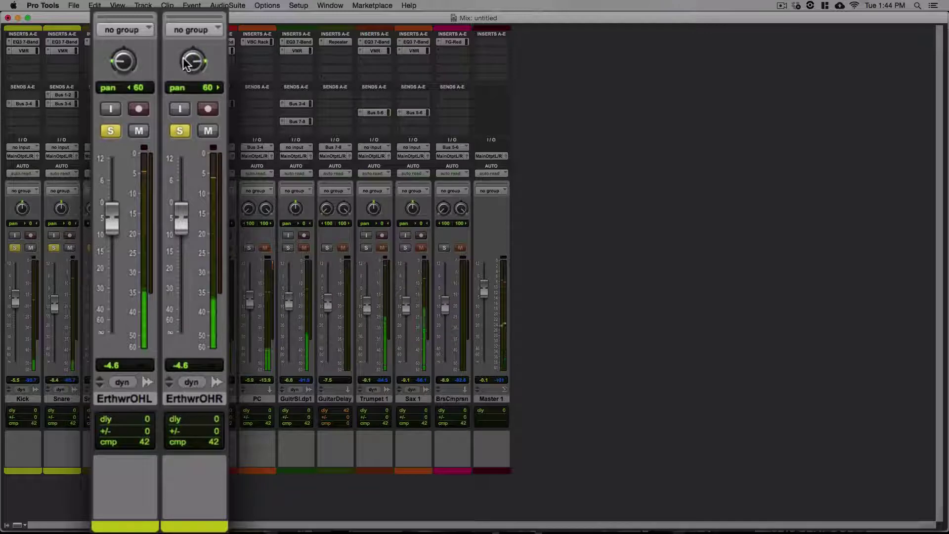
pyautogui.moveTo(192, 63); pyautogui.dragTo(185, 65)
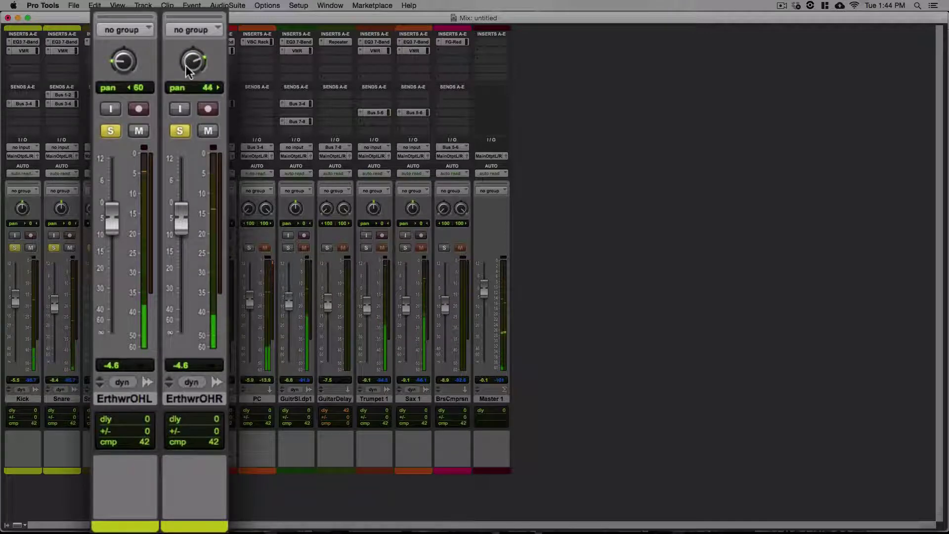
pyautogui.moveTo(124, 61); pyautogui.dragTo(122, 45)
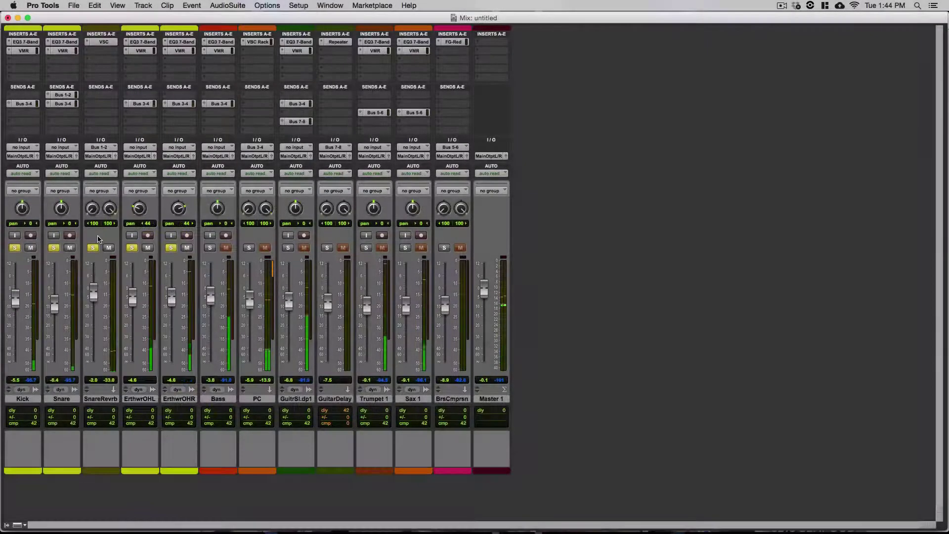
# Narrow the snare reverb's pans to 28 left and 28 right and set its fader to -0.1 dB
pyautogui.moveTo(114, 210); pyautogui.dragTo(105, 220)
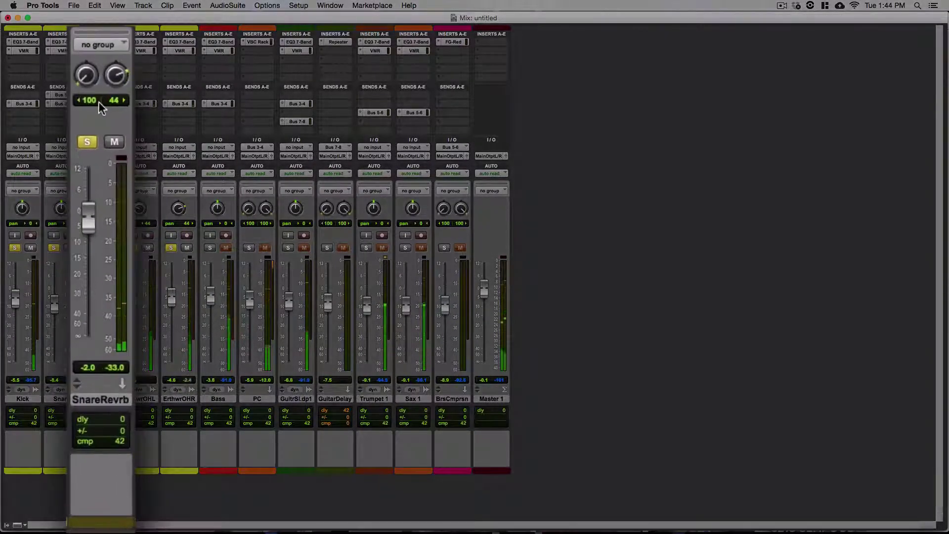
pyautogui.moveTo(86, 89); pyautogui.dragTo(77, 32)
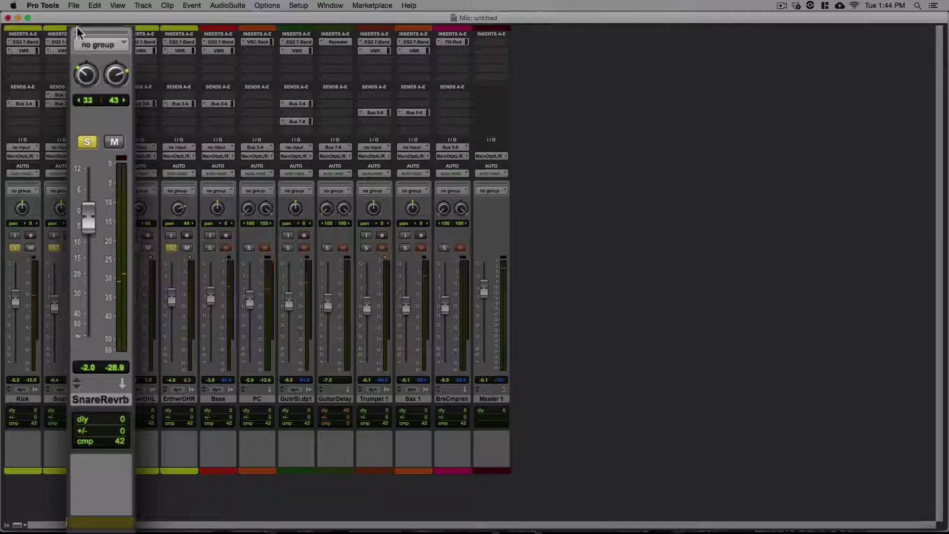
pyautogui.moveTo(115, 75); pyautogui.dragTo(77, 65)
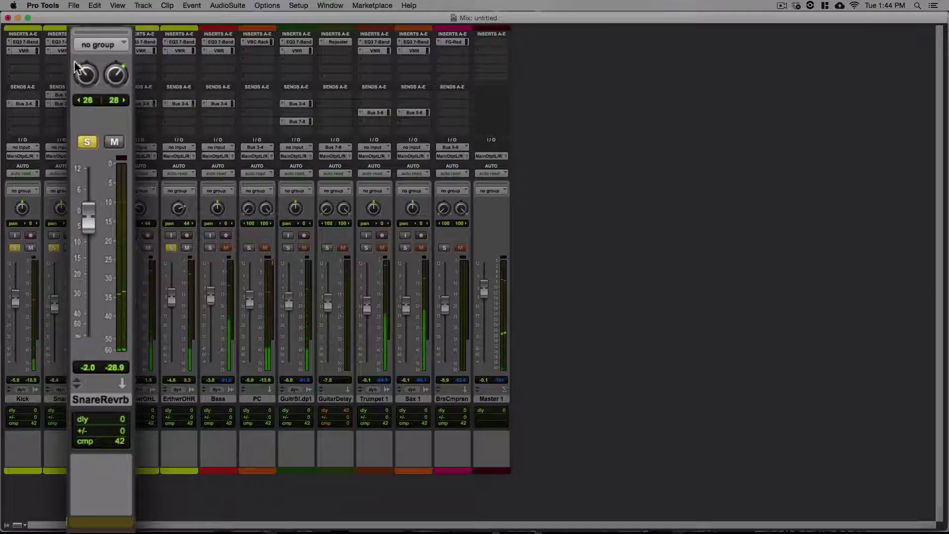
pyautogui.moveTo(91, 215)
pyautogui.mouseDown()
pyautogui.moveTo(92, 203)
pyautogui.moveTo(90, 215)
pyautogui.mouseUp()
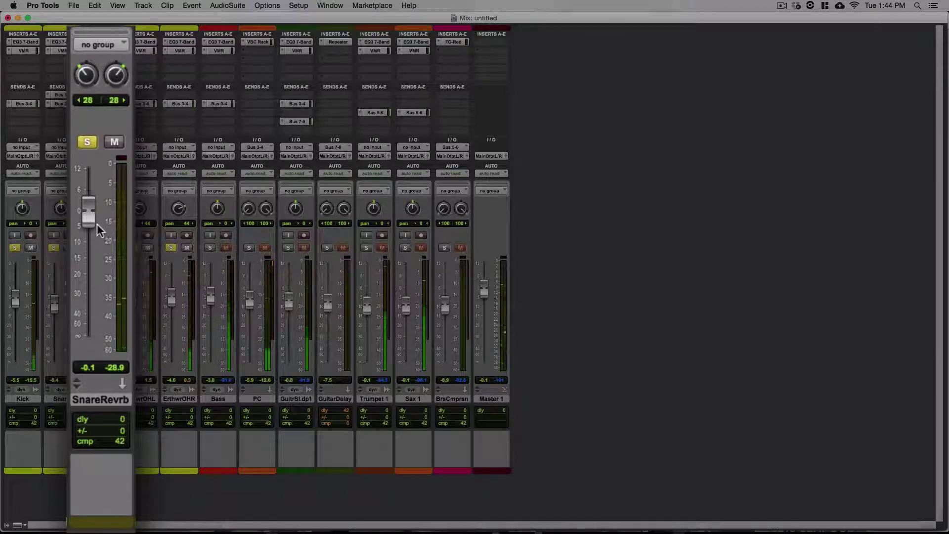
# Add the Bass and PC tracks to the solo and pan PC 61 left and 61 right
pyautogui.click(211, 248)
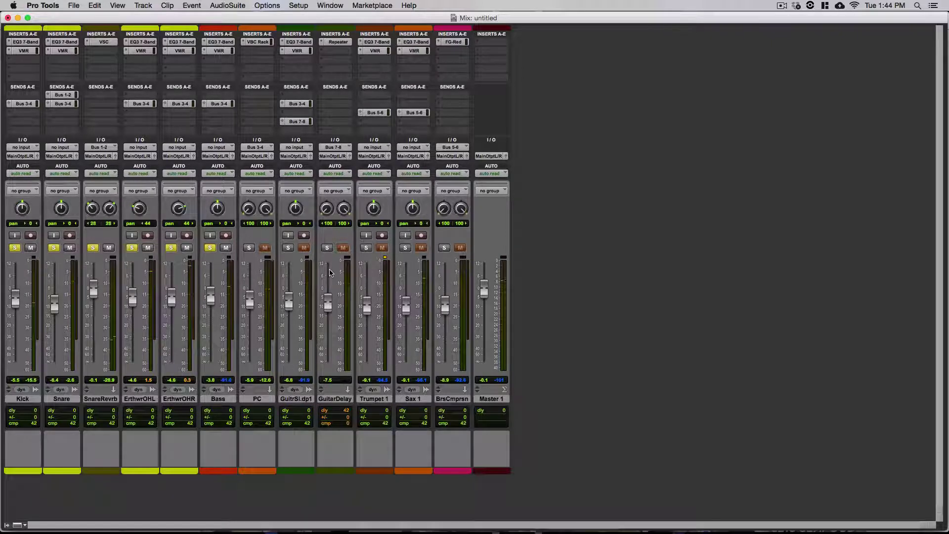
pyautogui.click(250, 248)
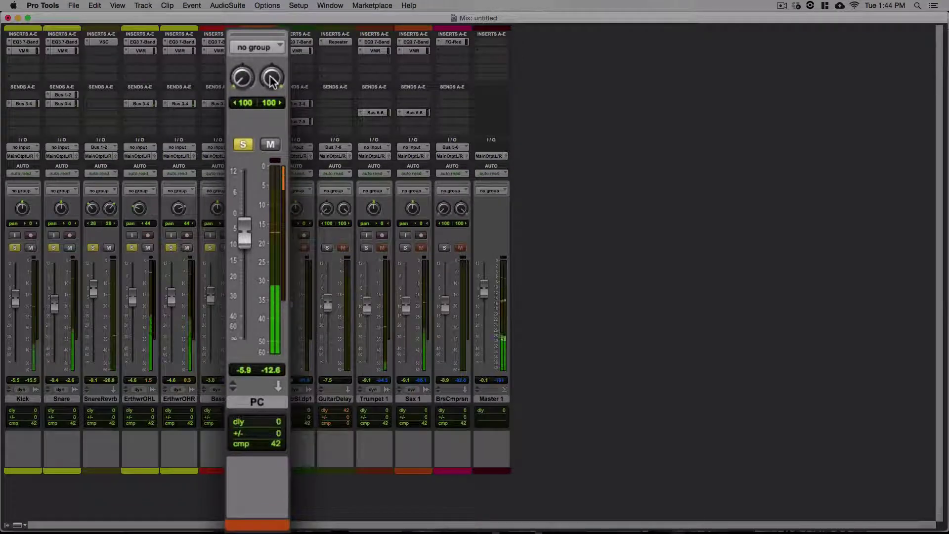
pyautogui.moveTo(271, 79); pyautogui.dragTo(236, 52)
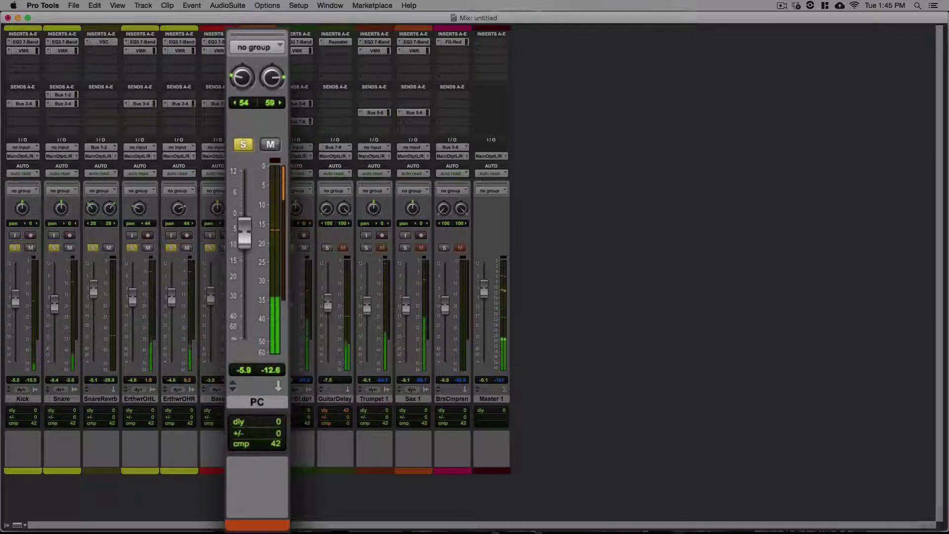
pyautogui.moveTo(239, 80); pyautogui.dragTo(275, 77)
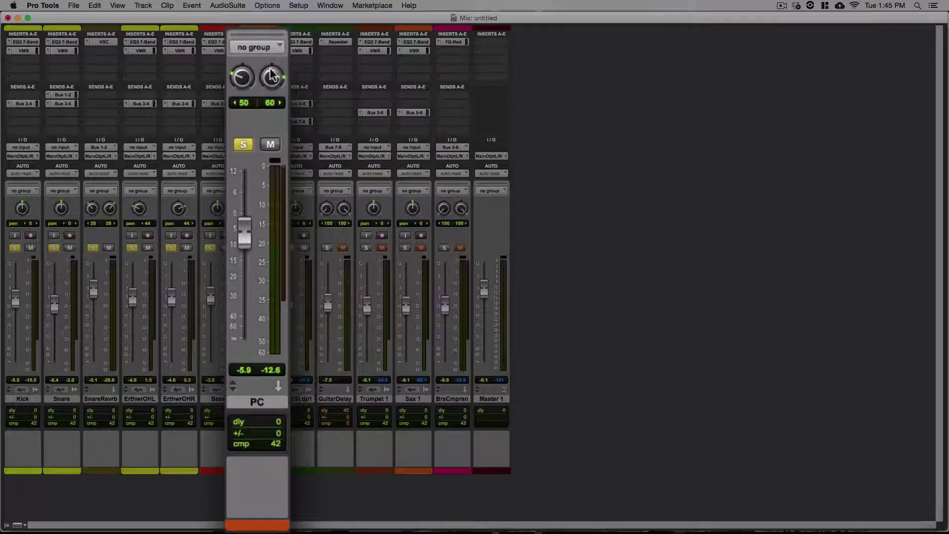
pyautogui.moveTo(239, 78); pyautogui.dragTo(240, 80)
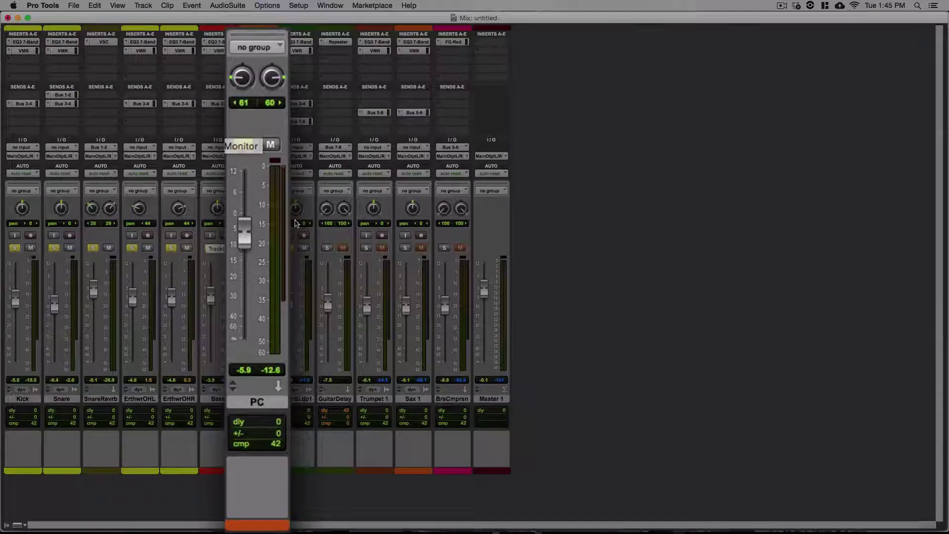
pyautogui.click(243, 144)
pyautogui.moveTo(267, 84); pyautogui.dragTo(262, 77)
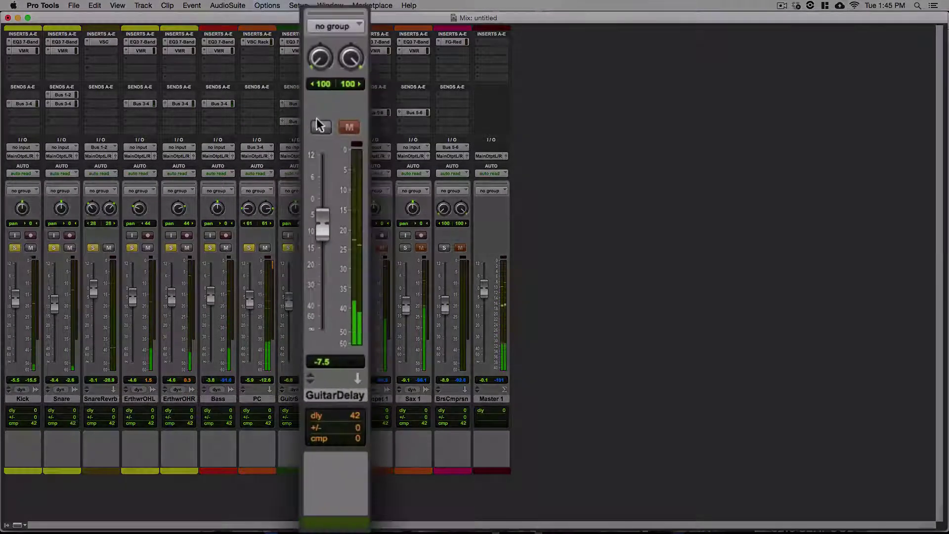
# Add Guitar Delay to the solo and narrow its pans to 70 left and 70 right
pyautogui.click(327, 247)
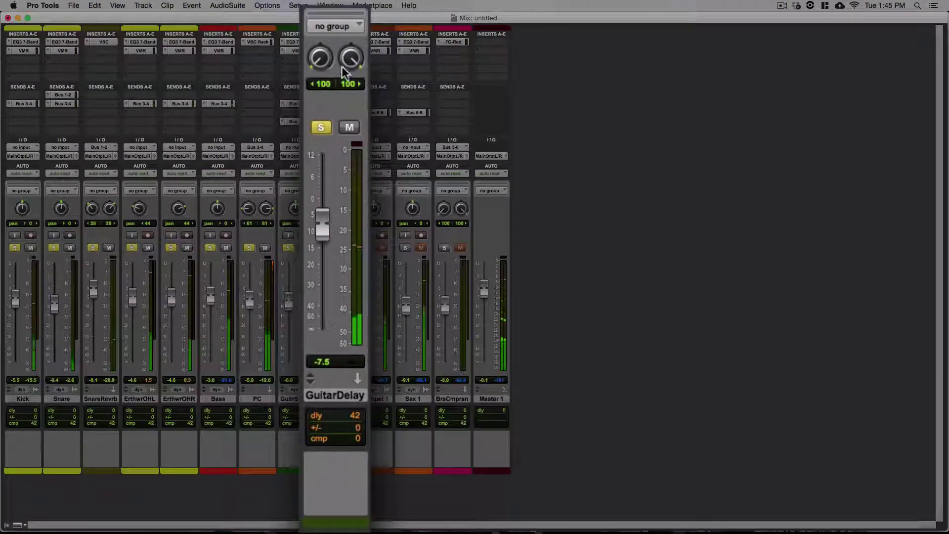
pyautogui.moveTo(342, 66); pyautogui.dragTo(315, 60)
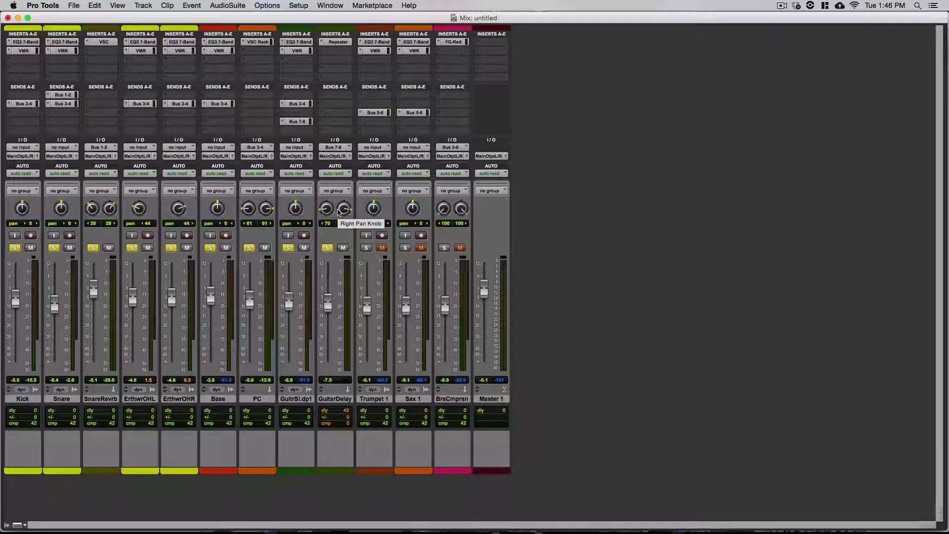
# Solo the trumpet and sax tracks as well, and pan the trumpet 56 left and the sax 56 right
pyautogui.click(366, 248)
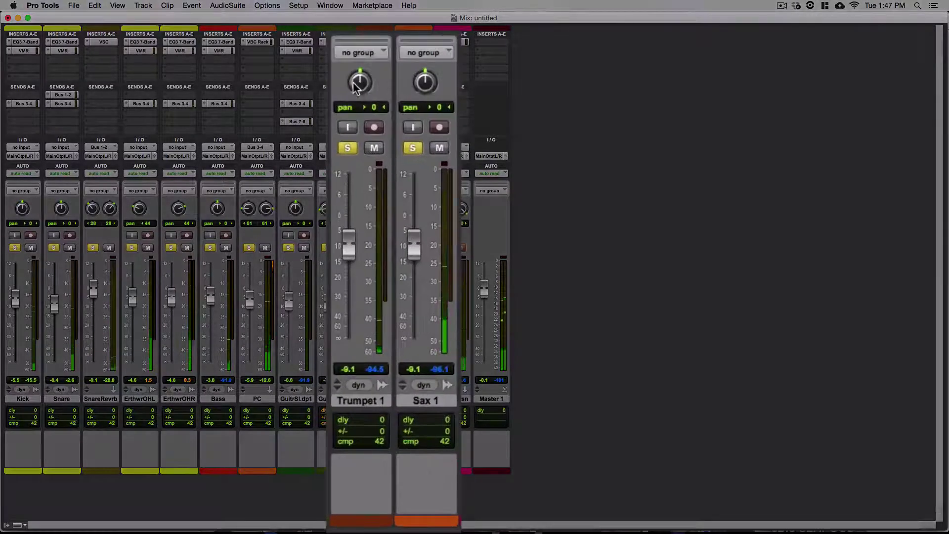
pyautogui.moveTo(355, 87); pyautogui.dragTo(340, 102)
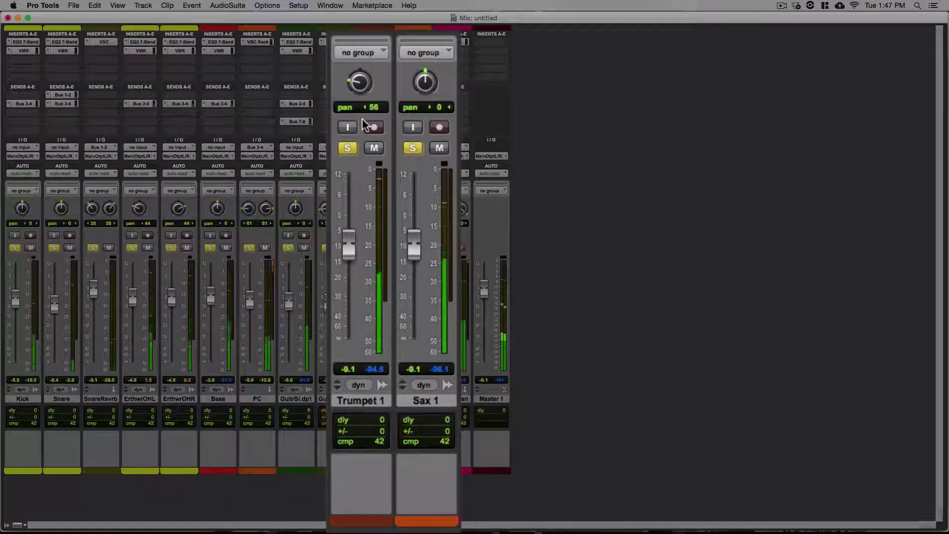
pyautogui.moveTo(425, 85); pyautogui.dragTo(417, 40)
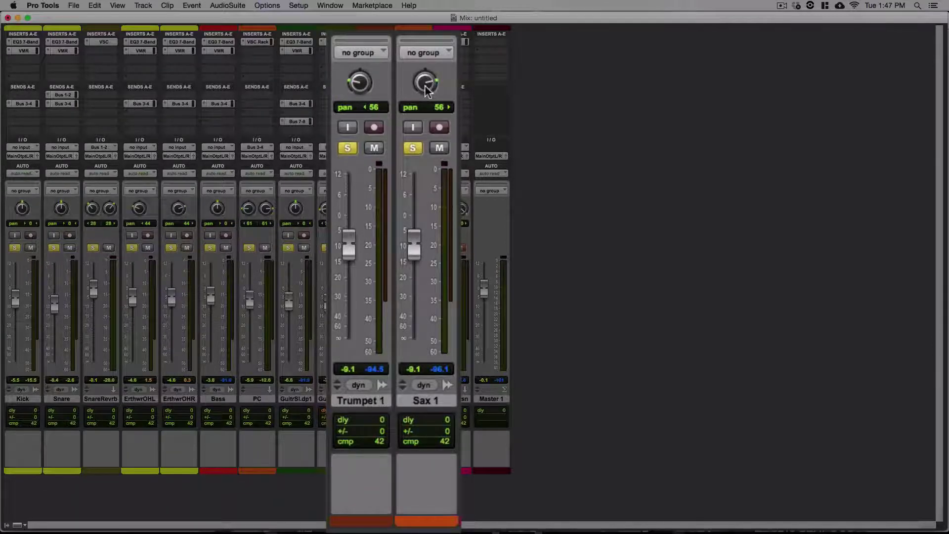
# Try the trumpet and sax panned fully apart at 100, and pull them in to 43 left and 41 right
pyautogui.moveTo(426, 90); pyautogui.dragTo(355, 41)
pyautogui.moveTo(364, 94); pyautogui.dragTo(365, 212)
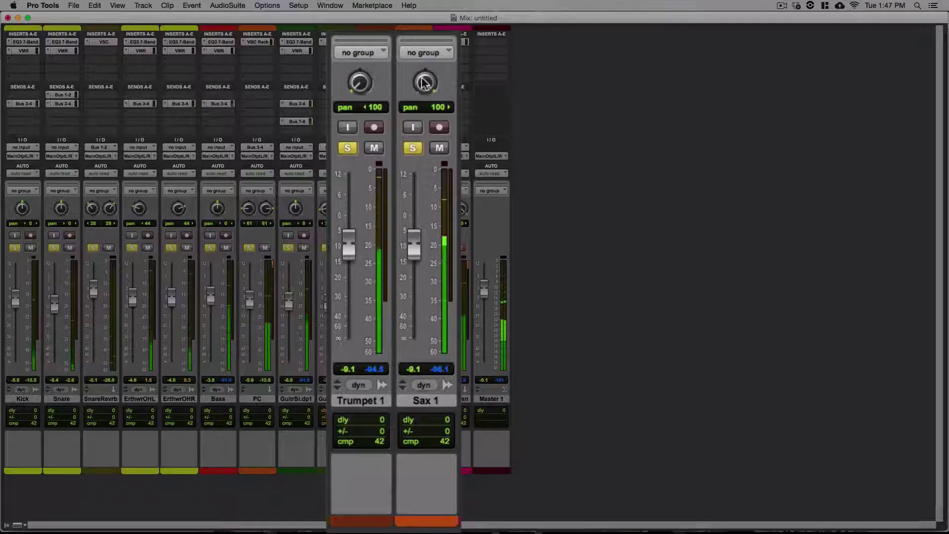
pyautogui.moveTo(424, 83); pyautogui.dragTo(418, 102)
pyautogui.moveTo(359, 83); pyautogui.dragTo(371, 52)
pyautogui.moveTo(420, 82); pyautogui.dragTo(420, 89)
# Restart playback from about bar 31 and fine-tune the trumpet's pan to 41 left
pyautogui.press('space')
pyautogui.press('super+equal')
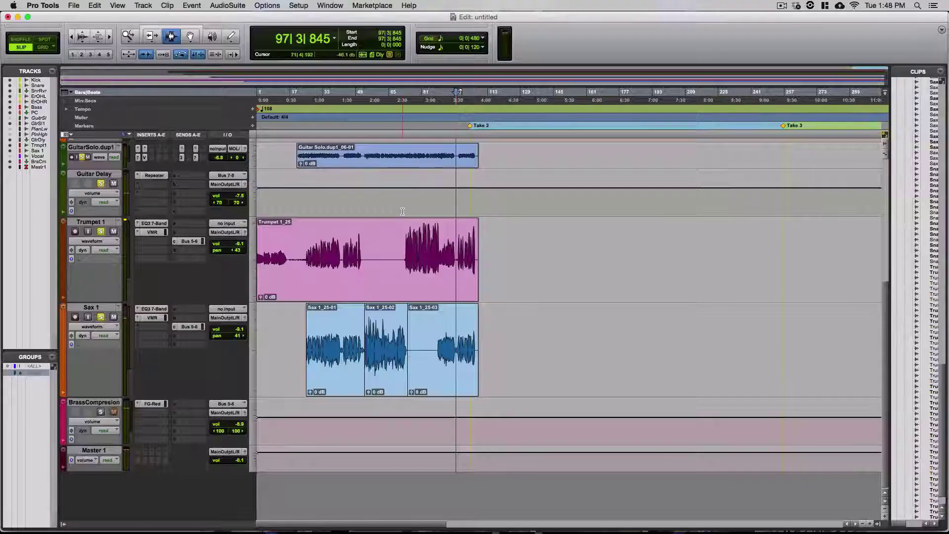
pyautogui.press('space')
pyautogui.press('space')
pyautogui.click(320, 96)
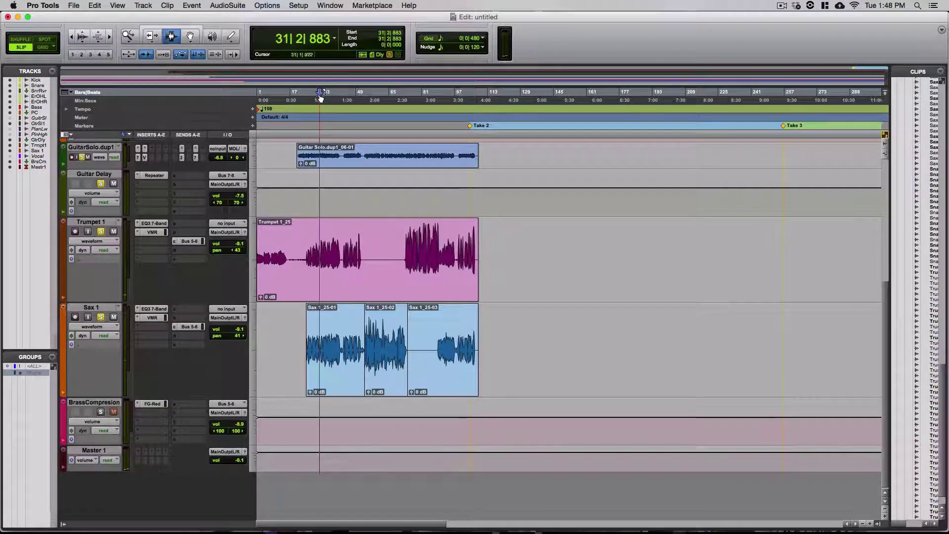
pyautogui.press('space')
pyautogui.press('super+equal')
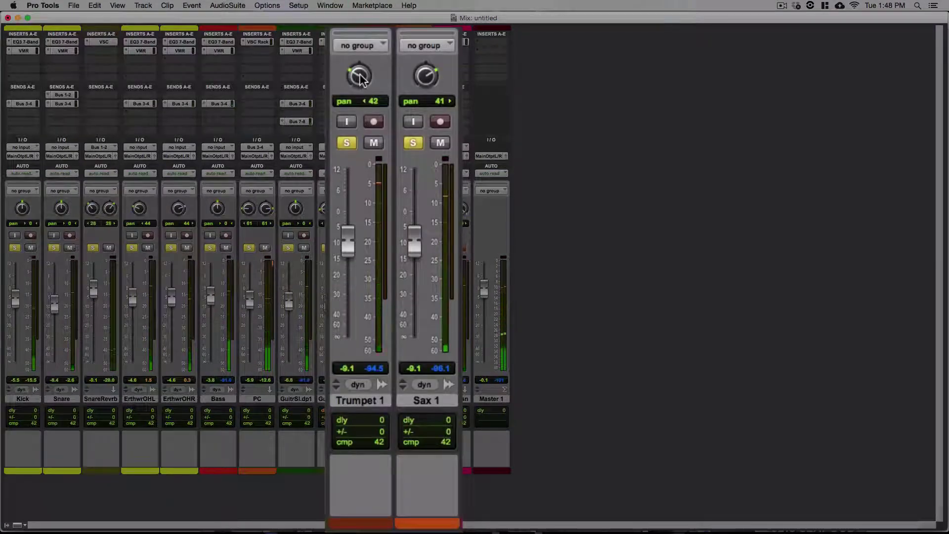
pyautogui.moveTo(360, 75); pyautogui.dragTo(360, 75)
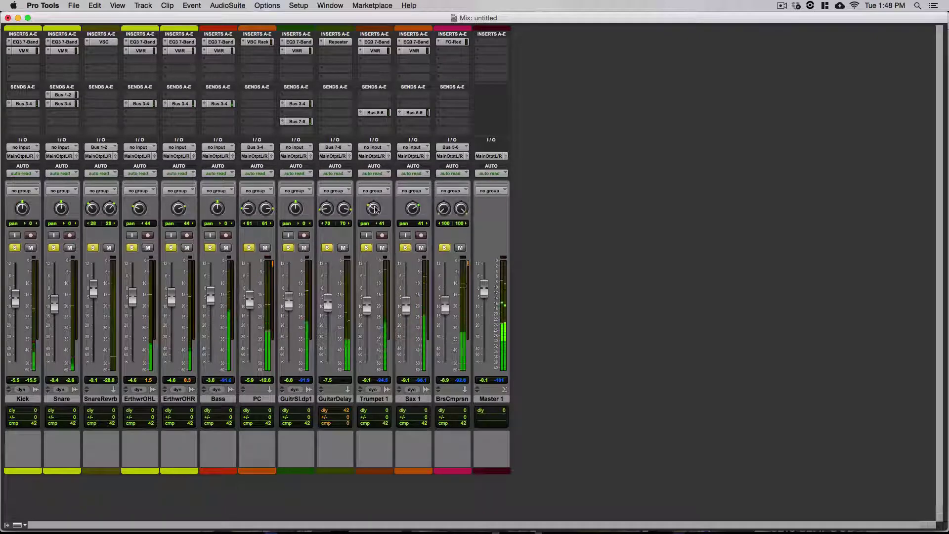
pyautogui.moveTo(375, 210); pyautogui.dragTo(374, 209)
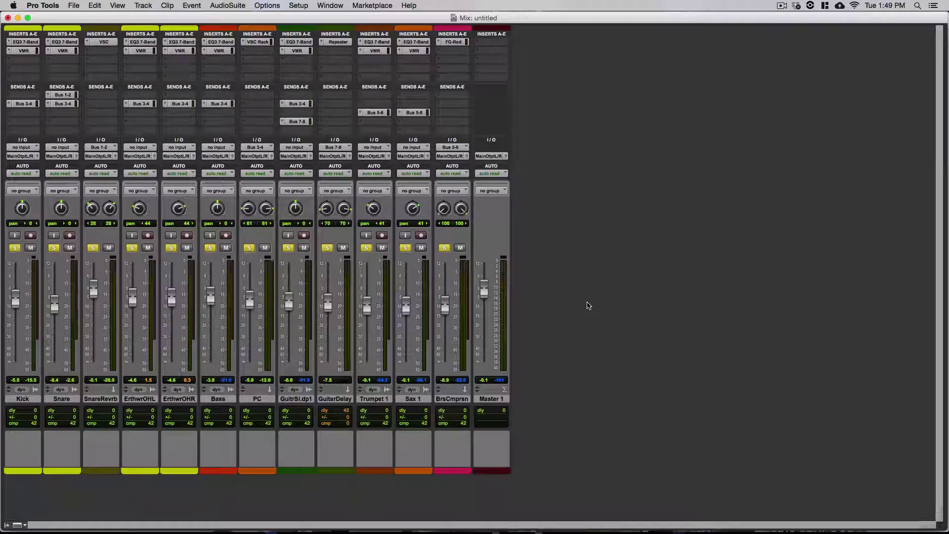
# Create one new stereo aux input track
pyautogui.press('shift+super+n')
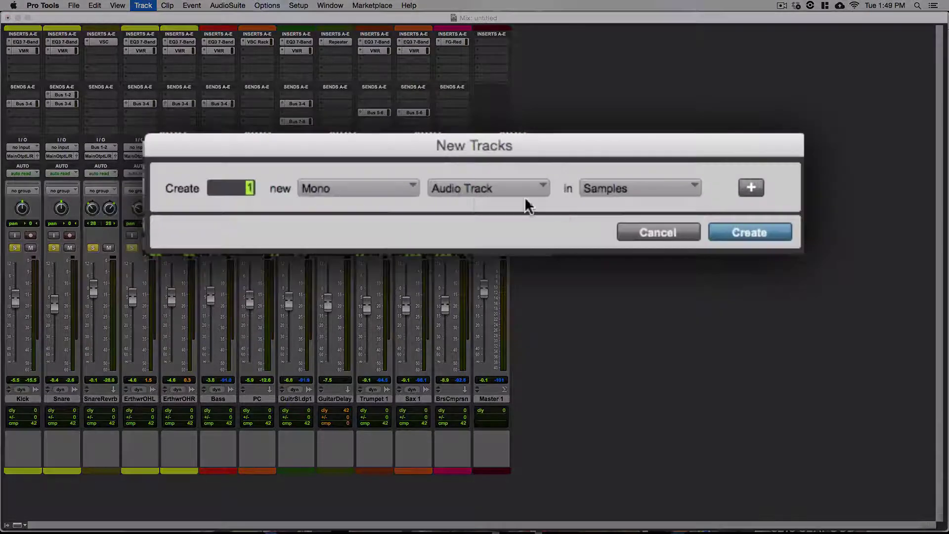
pyautogui.click(402, 191)
pyautogui.click(367, 219)
pyautogui.click(483, 188)
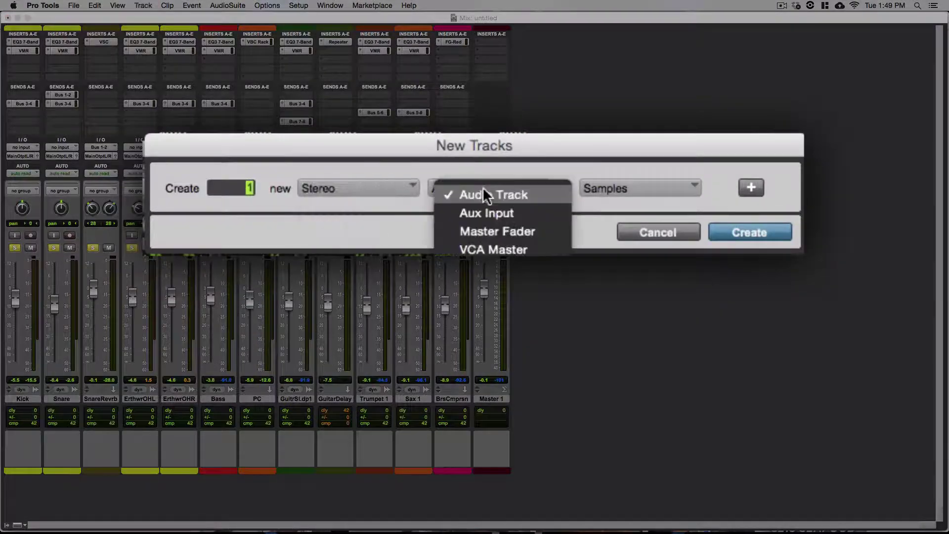
pyautogui.click(485, 213)
pyautogui.press('Return')
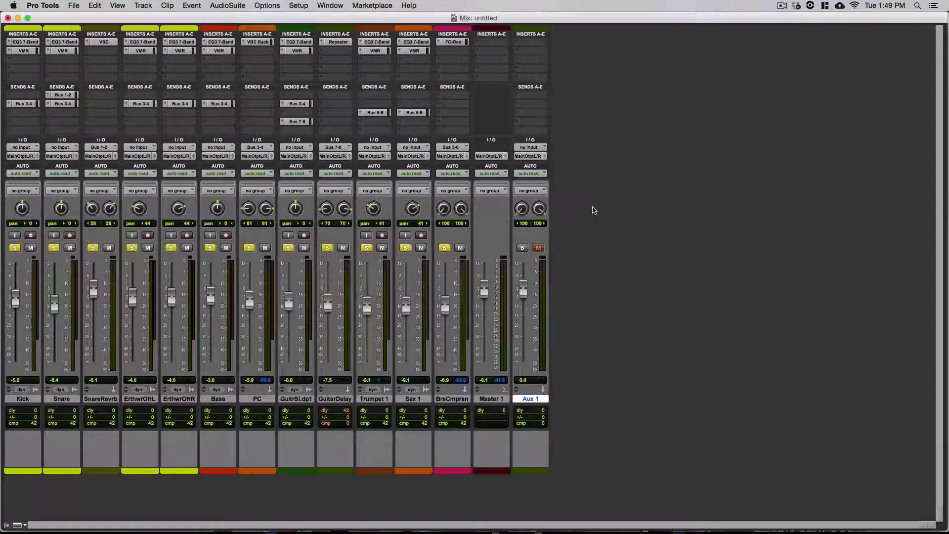
# Color the new aux track light blue and place it just before the master track
pyautogui.doubleClick(534, 470)
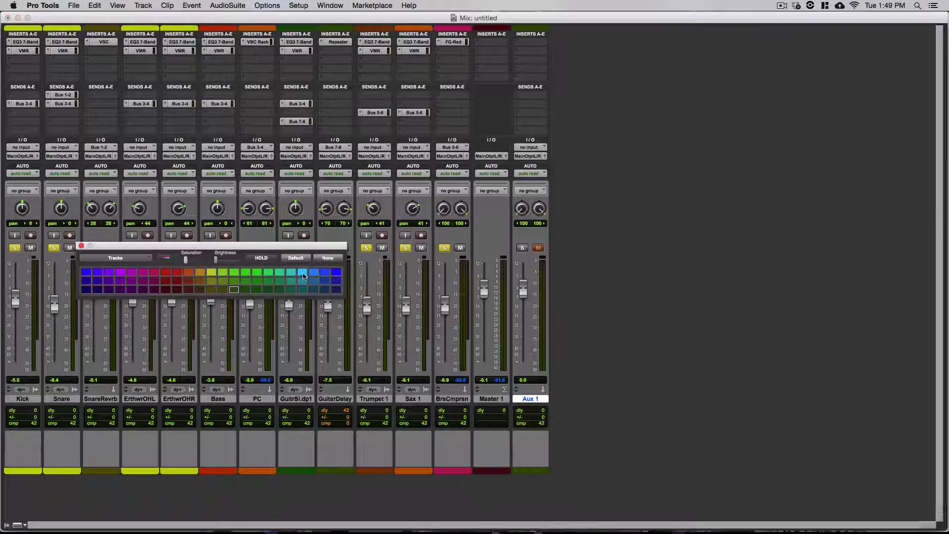
pyautogui.click(297, 271)
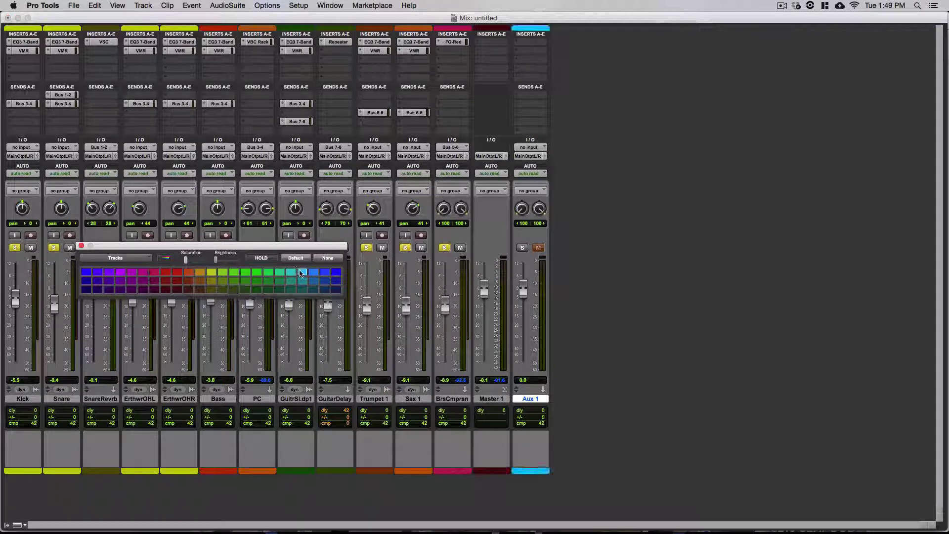
pyautogui.click(82, 245)
pyautogui.moveTo(541, 400); pyautogui.dragTo(485, 402)
# Rename the new aux track as Room Reverb
pyautogui.doubleClick(485, 400)
pyautogui.write('R')
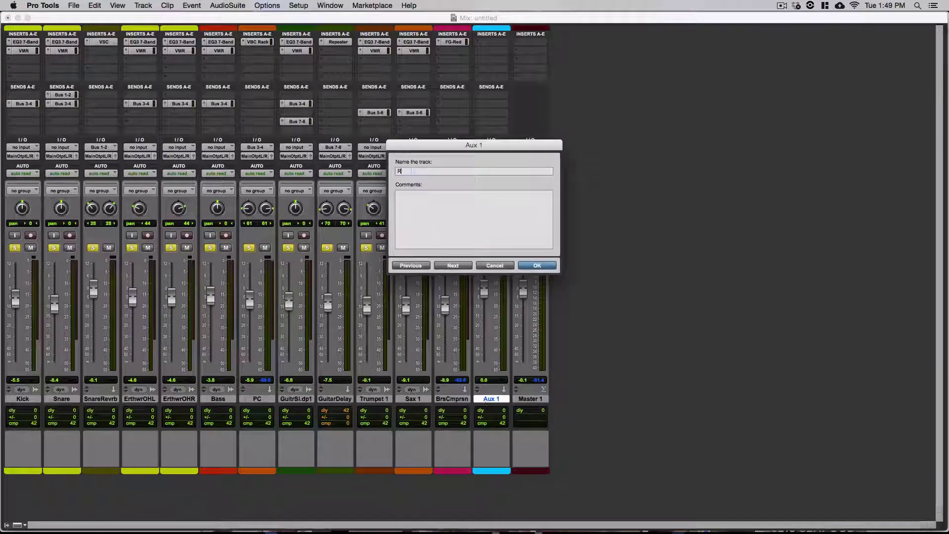
pyautogui.write('oom Rever')
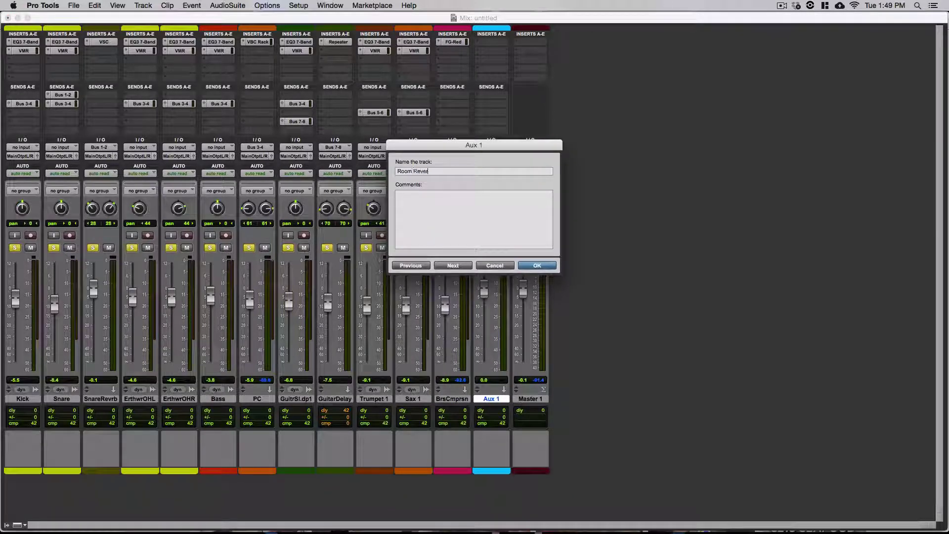
pyautogui.write('b')
pyautogui.press('Return')
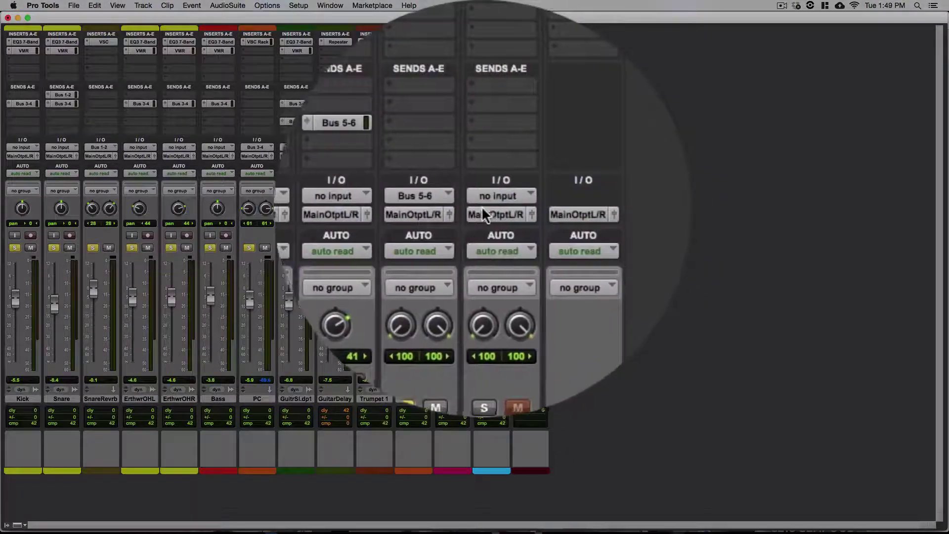
# Set the Room Reverb track's input to Bus 9-10 (Stereo)
pyautogui.click(490, 147)
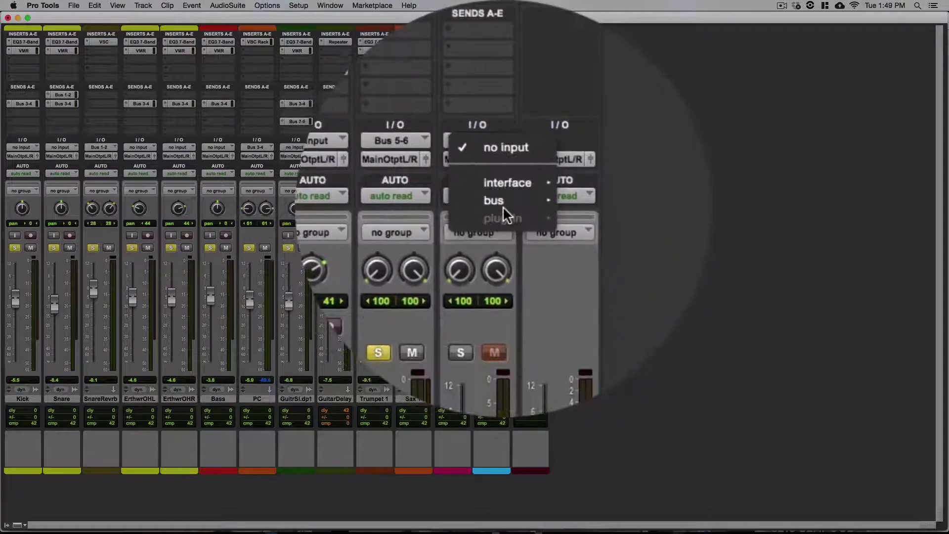
pyautogui.moveTo(503, 208)
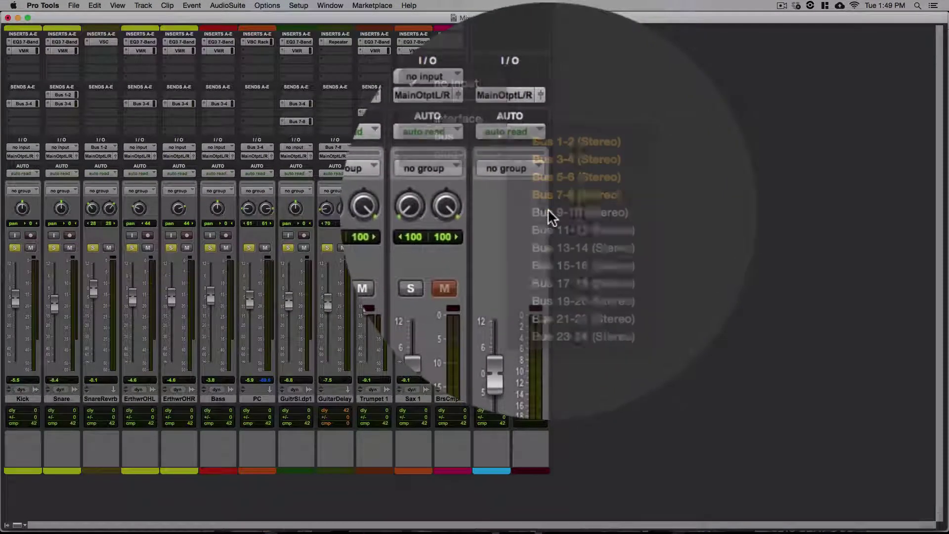
pyautogui.click(548, 210)
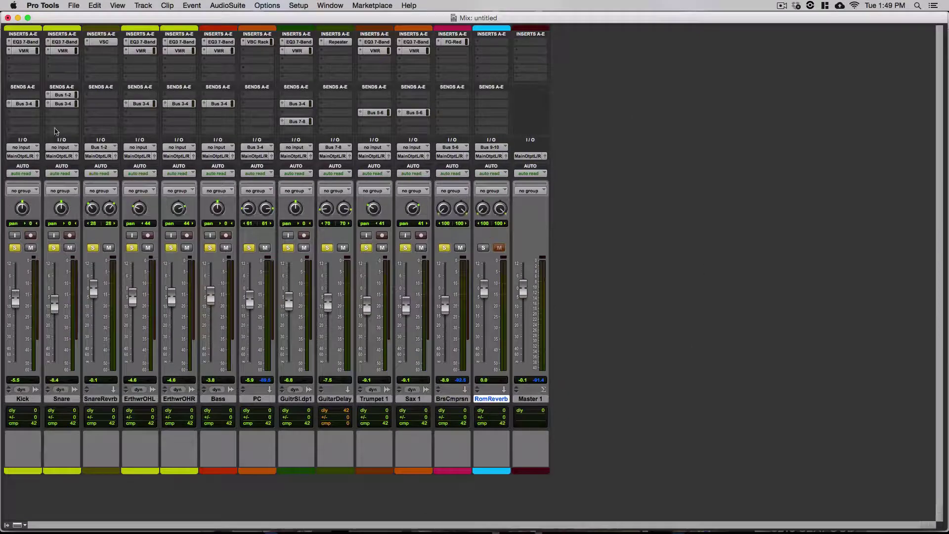
# Add a Bus 9-10 send at 0 dB in the kick's send slot E and copy it to the snare, overheads, bass, guitar, trumpet and sax
pyautogui.click(24, 134)
pyautogui.moveTo(37, 159)
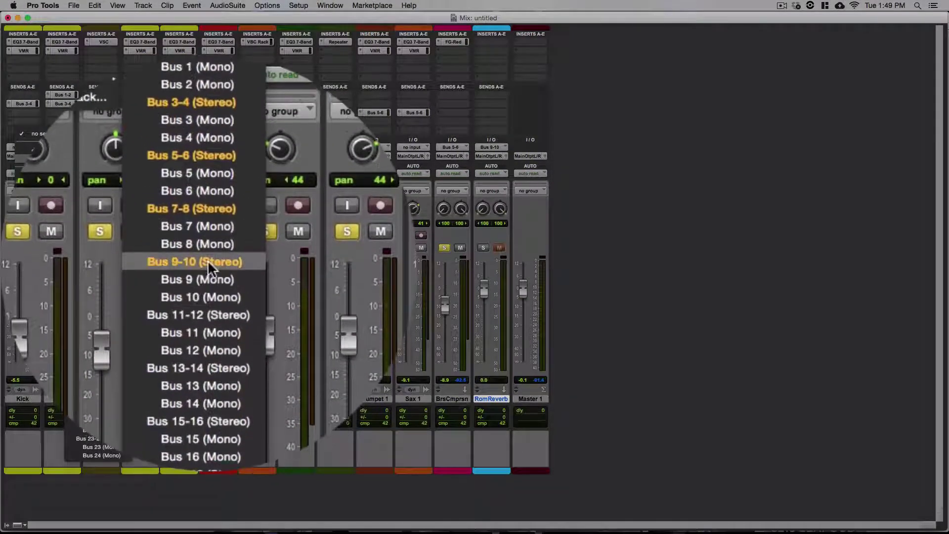
pyautogui.click(207, 261)
pyautogui.keyDown('alt'); pyautogui.click(850, 350); pyautogui.keyUp('alt')
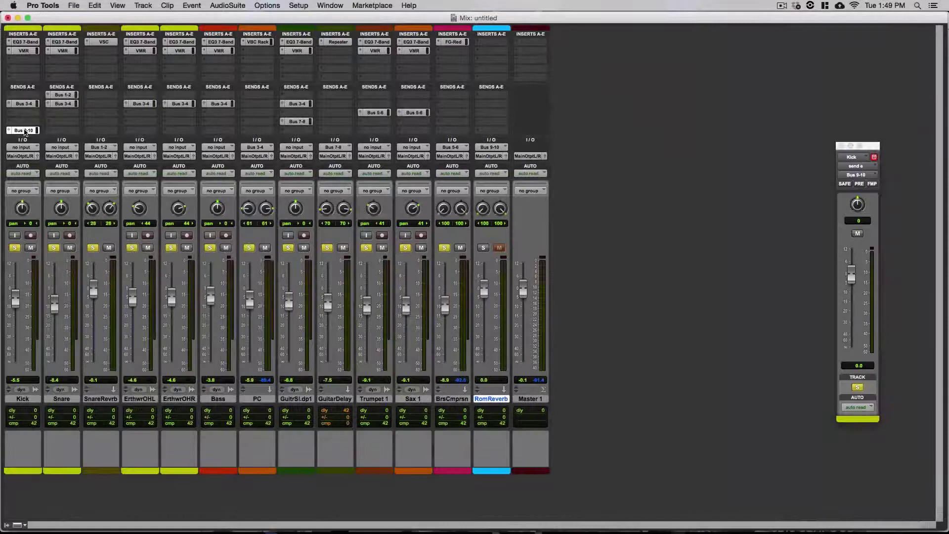
pyautogui.moveTo(24, 130); pyautogui.dragTo(214, 134)
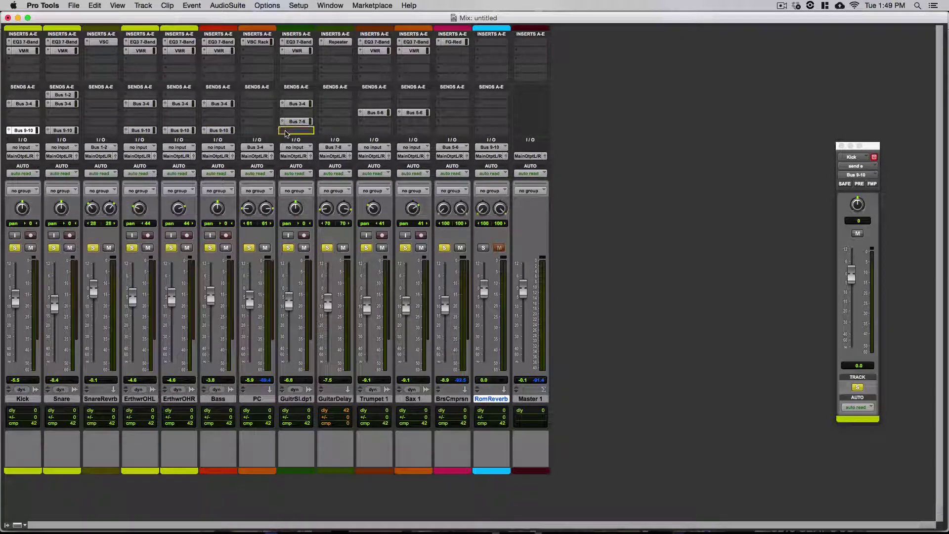
pyautogui.moveTo(293, 134); pyautogui.dragTo(377, 133)
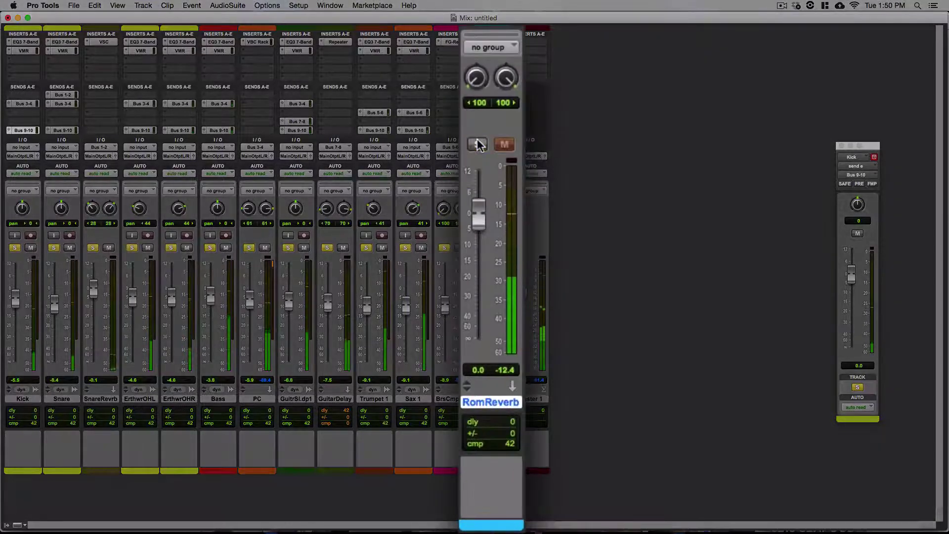
# Lower the Room Reverb track to -10.2 dB while comparing with its solo on and off, leave it soloed and close the kick's send window
pyautogui.moveTo(479, 217); pyautogui.dragTo(479, 238)
pyautogui.click(480, 149)
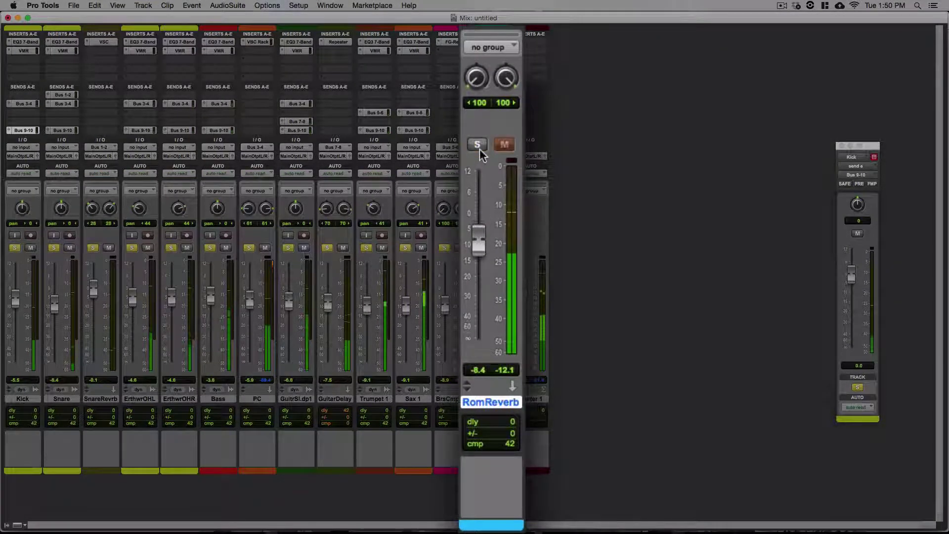
pyautogui.click(480, 149)
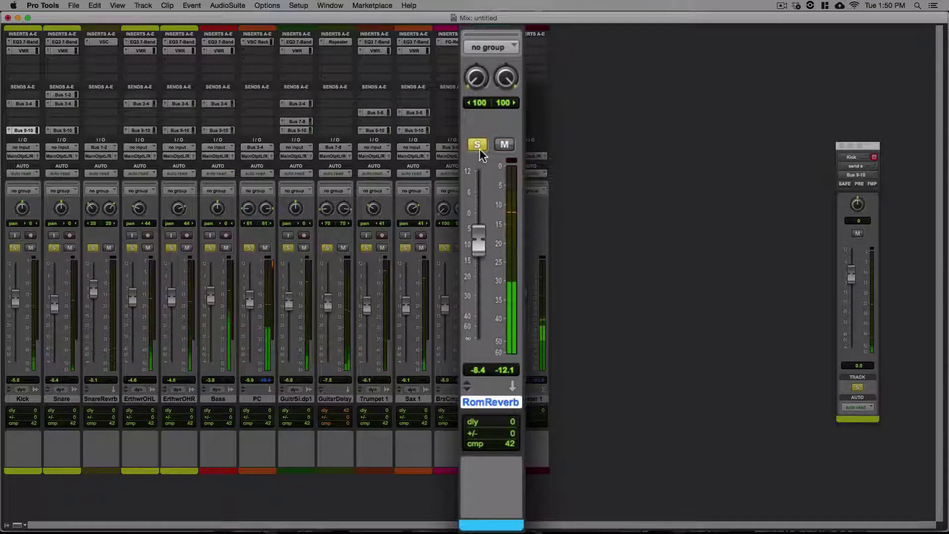
pyautogui.moveTo(478, 240); pyautogui.dragTo(477, 243)
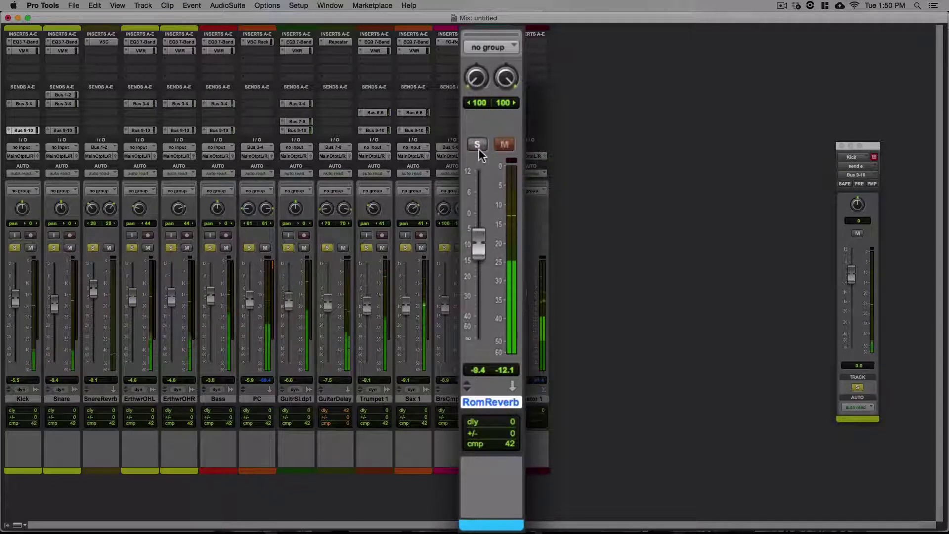
pyautogui.click(478, 149)
pyautogui.moveTo(480, 248); pyautogui.dragTo(480, 251)
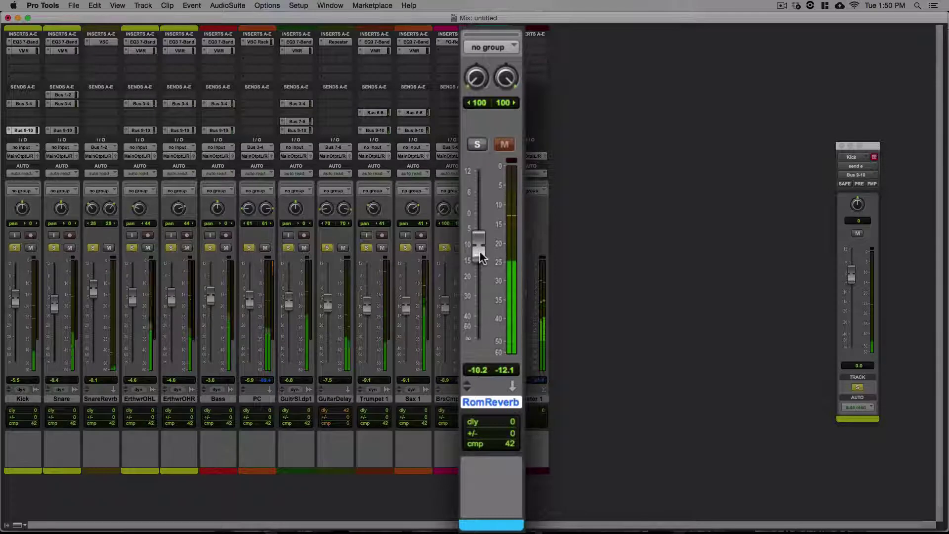
pyautogui.click(476, 147)
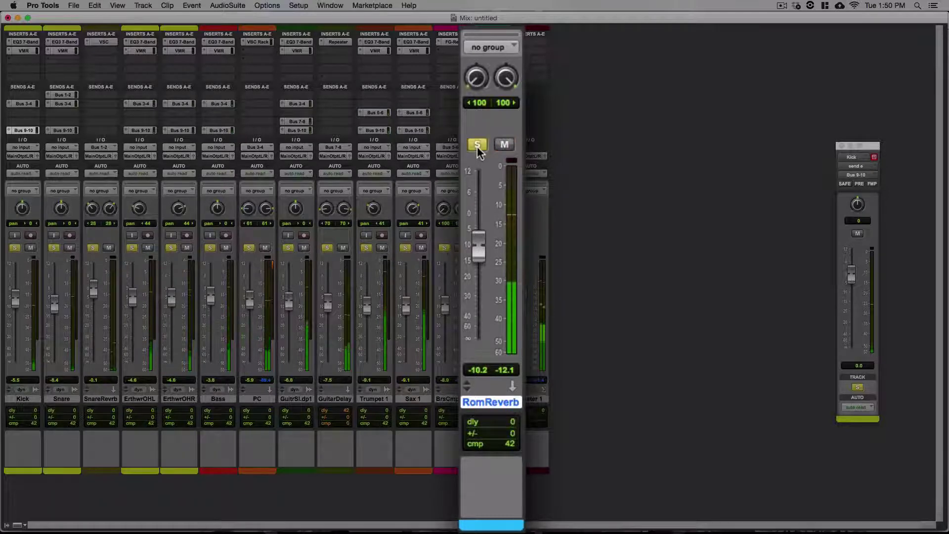
pyautogui.click(477, 146)
pyautogui.click(476, 149)
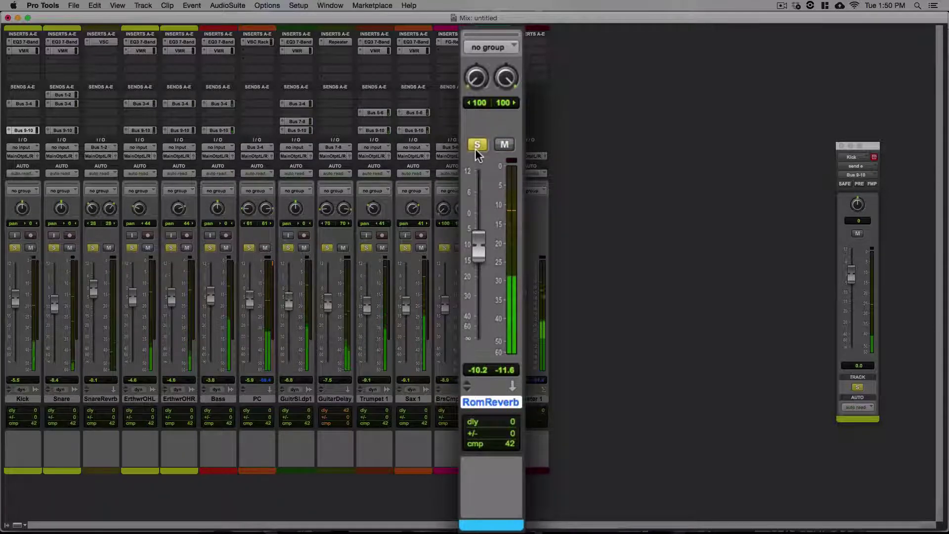
pyautogui.click(841, 147)
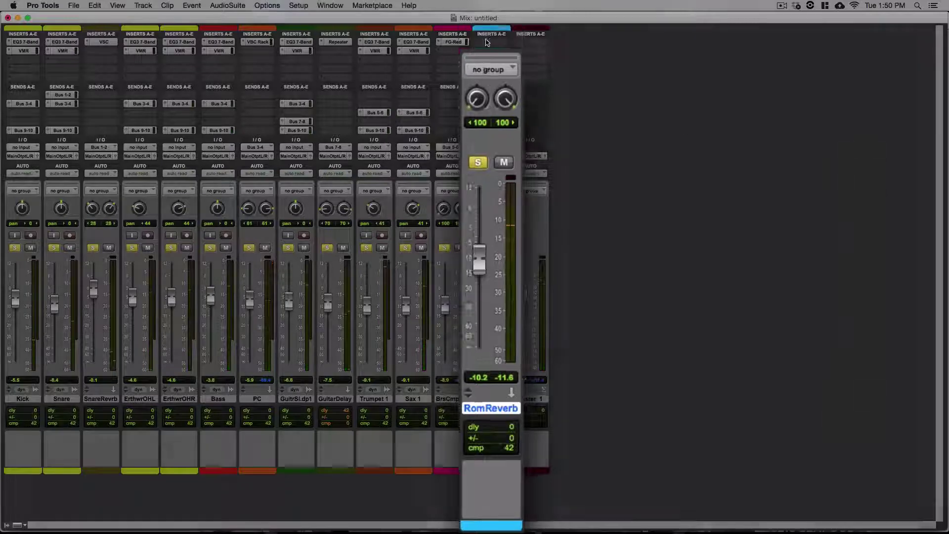
# Insert the stereo VerbSuite Classics reverb in the first insert slot of the Room Reverb track
pyautogui.click(491, 41)
pyautogui.moveTo(510, 64)
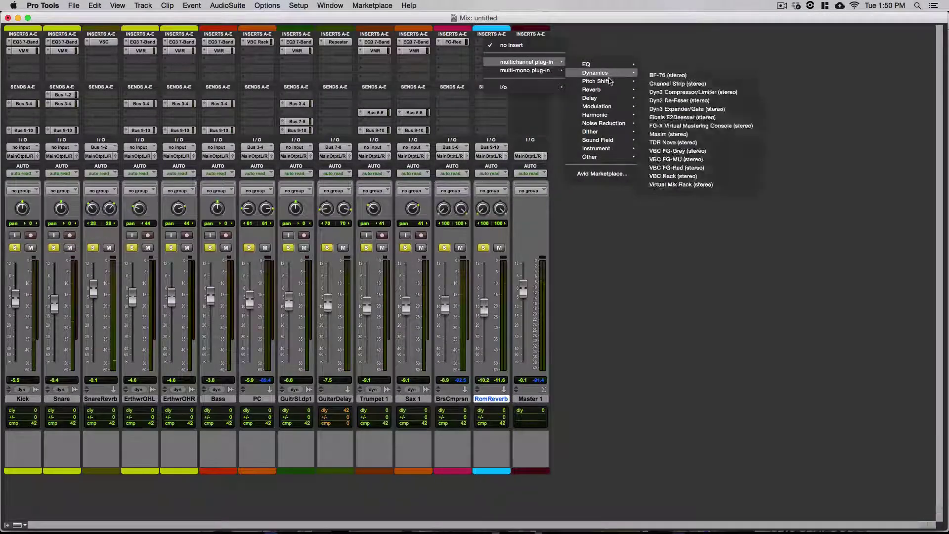
pyautogui.moveTo(605, 90)
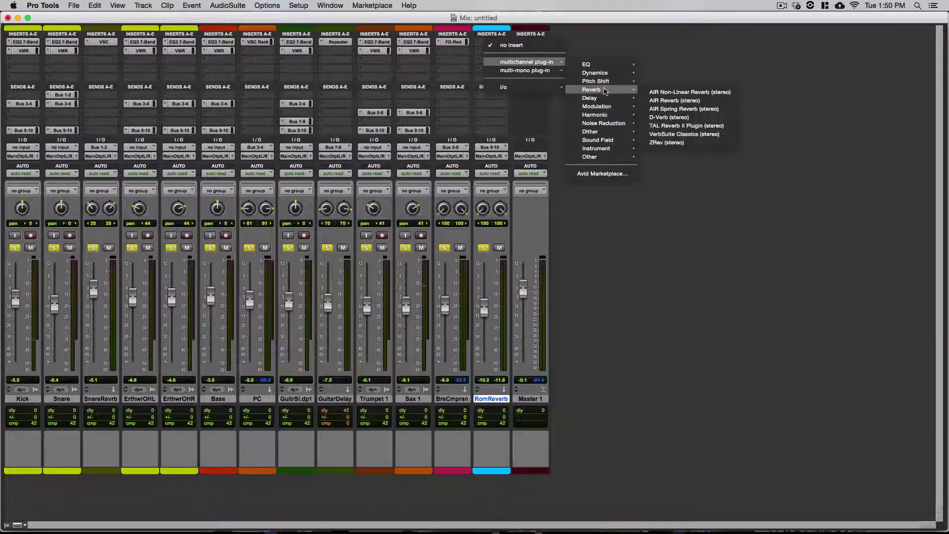
pyautogui.click(690, 136)
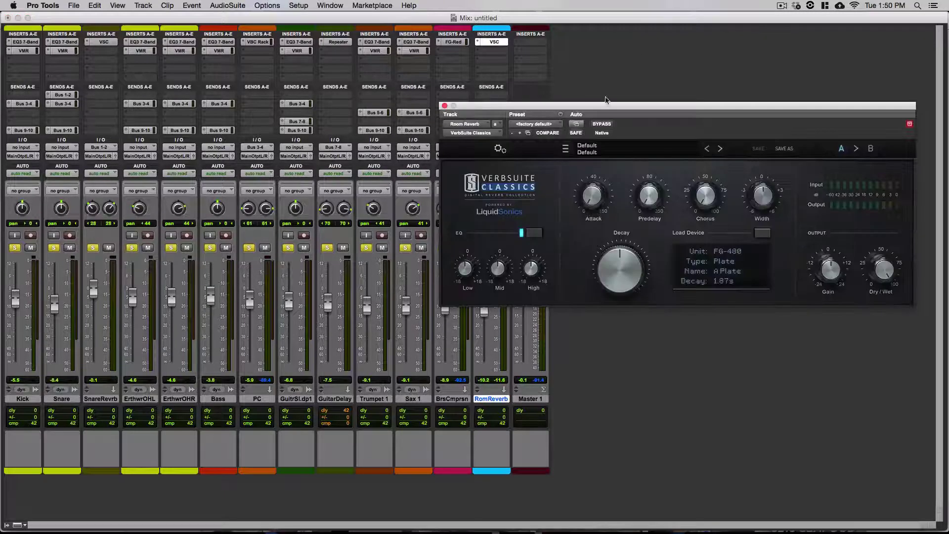
# Browse the reverb devices and try shortening the default FG-480 plate's decay to 678 ms
pyautogui.click(769, 211)
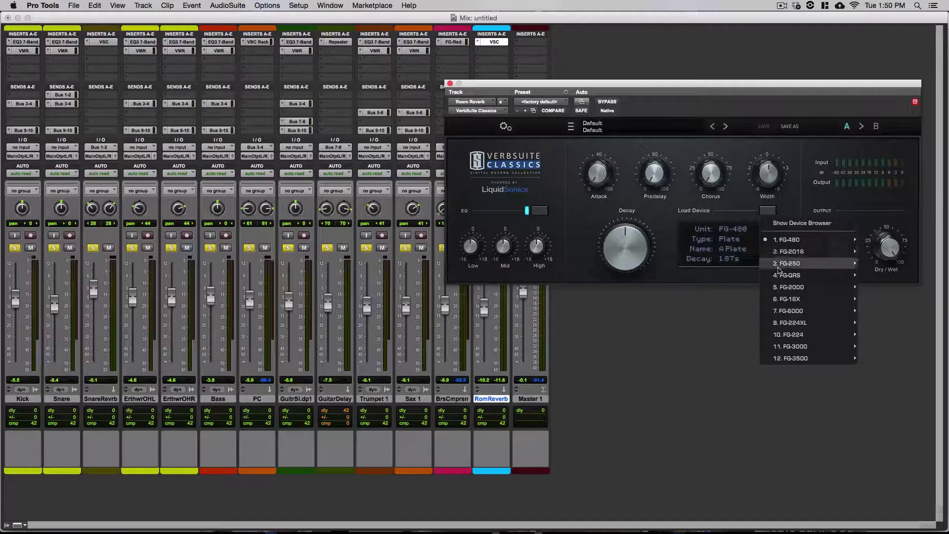
pyautogui.moveTo(787, 256)
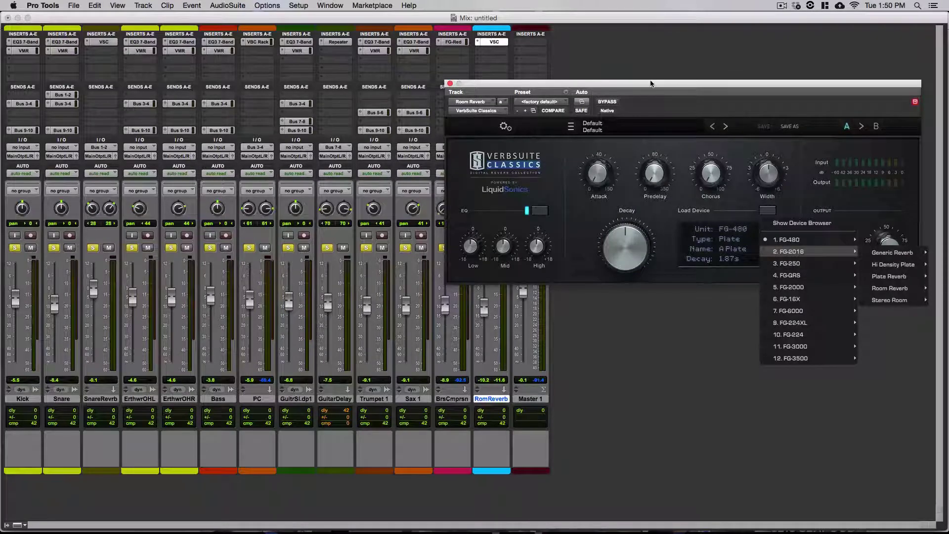
pyautogui.moveTo(650, 84); pyautogui.dragTo(377, 107)
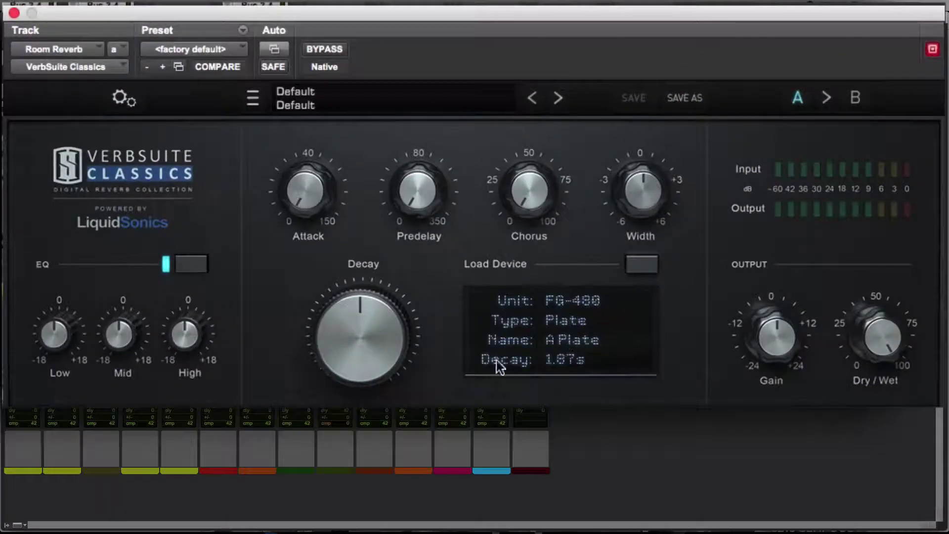
pyautogui.moveTo(393, 346); pyautogui.dragTo(333, 396)
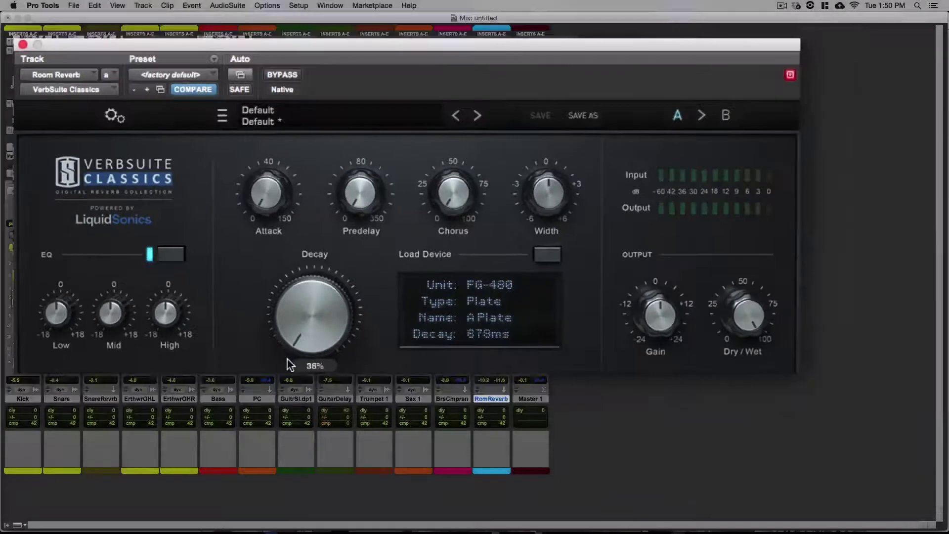
# Load the FG-250 Digital Plate Warm 0.8s device in VerbSuite Classics and set its decay to 555 ms
pyautogui.click(548, 254)
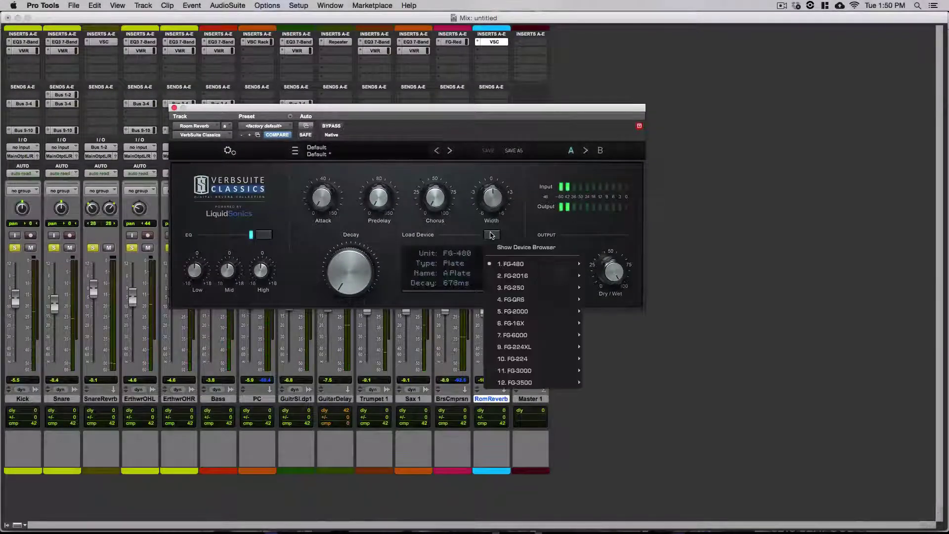
pyautogui.moveTo(595, 342)
pyautogui.moveTo(519, 275)
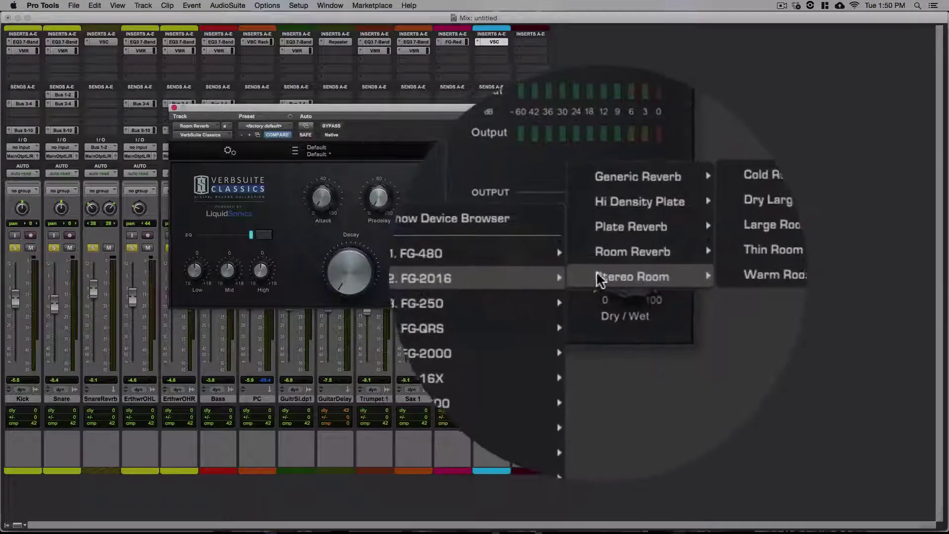
pyautogui.moveTo(530, 291)
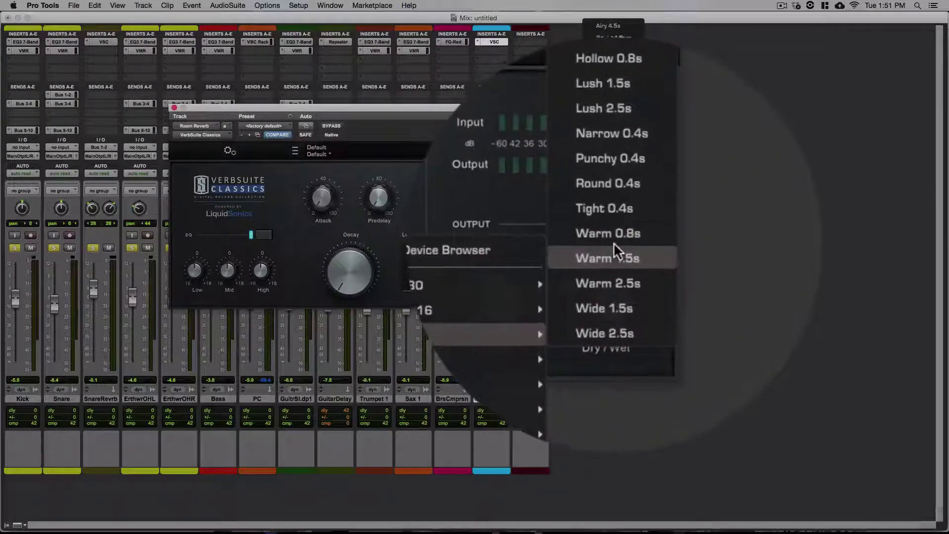
pyautogui.click(613, 235)
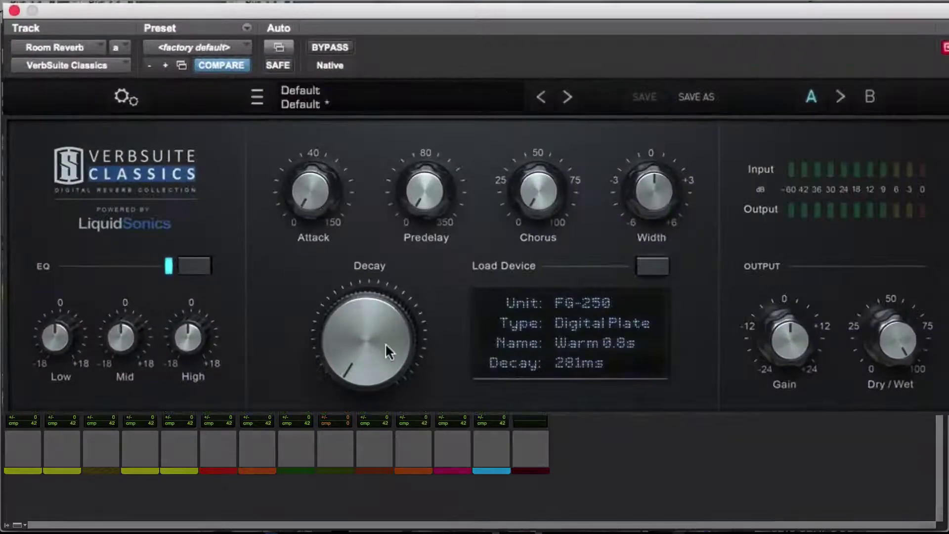
pyautogui.moveTo(385, 344); pyautogui.dragTo(329, 277)
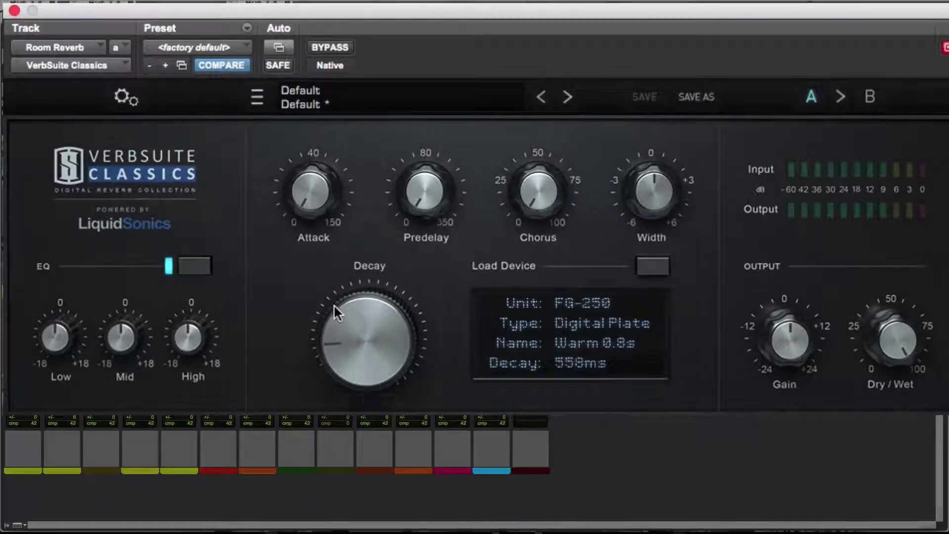
pyautogui.moveTo(336, 324); pyautogui.dragTo(336, 327)
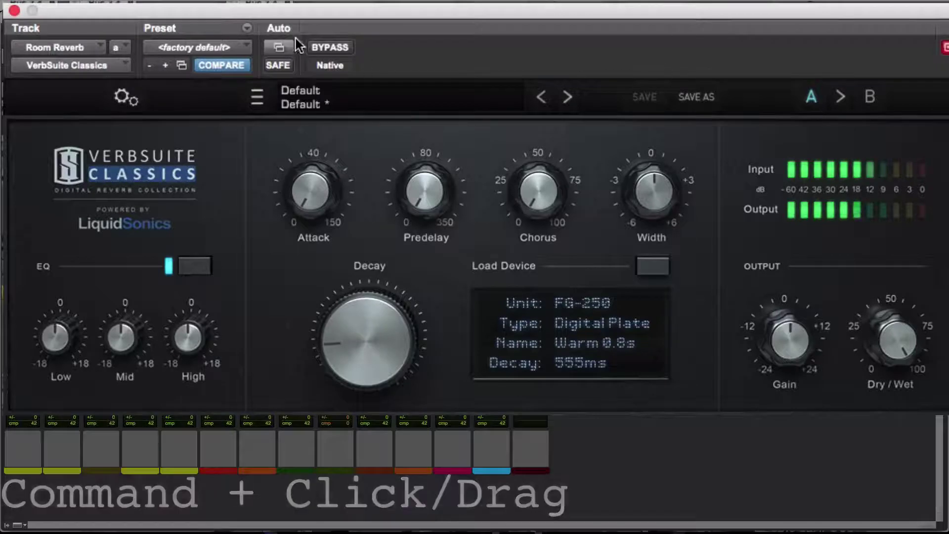
# Compare the room reverb bypassed and active, and raise its width to 6 dB
pyautogui.click(325, 47)
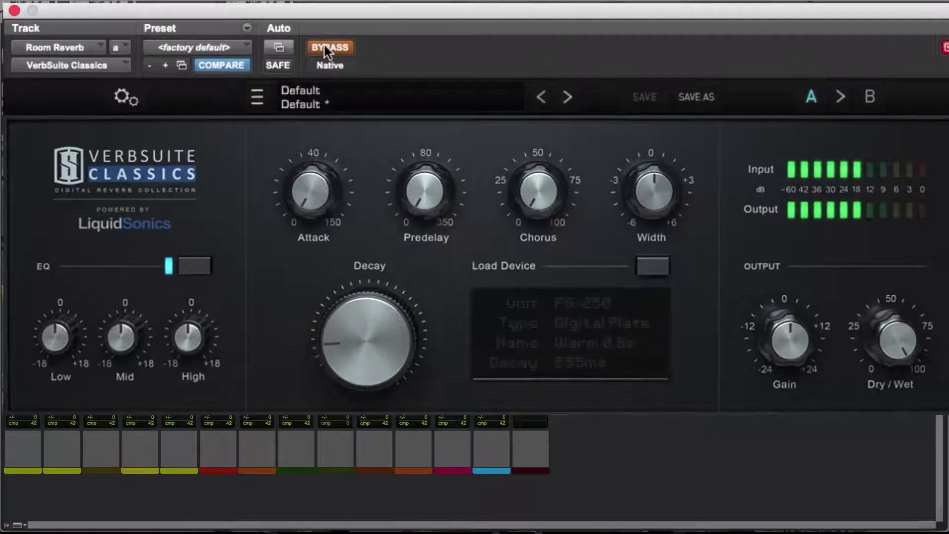
pyautogui.click(324, 46)
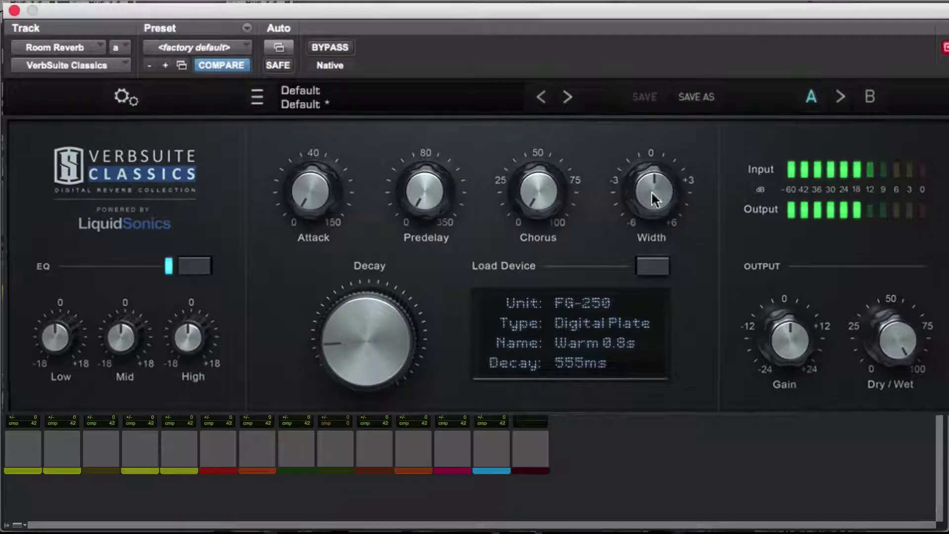
pyautogui.moveTo(651, 190); pyautogui.dragTo(634, 55)
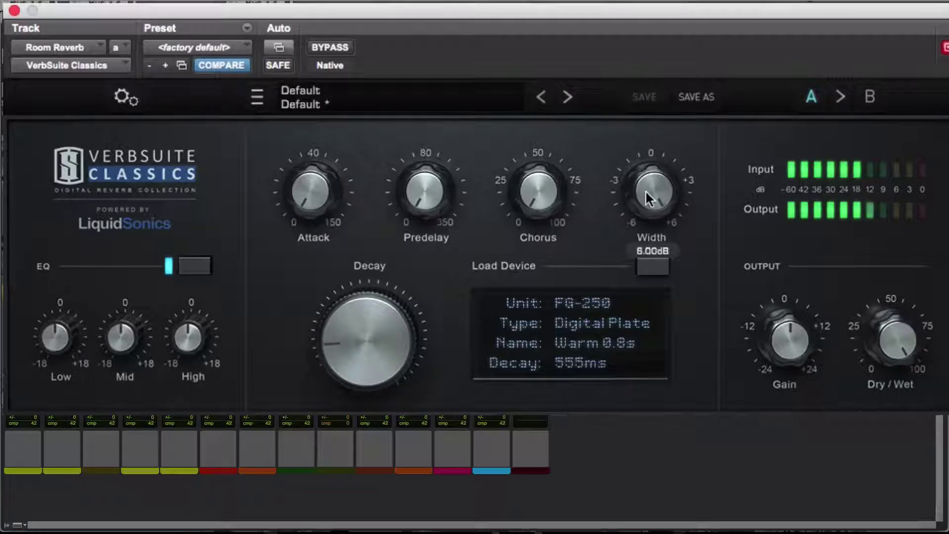
# Raise the Room Reverb track's fader to -8.1 dB, stop playback and close the reverb plug-in window
pyautogui.moveTo(645, 186); pyautogui.dragTo(644, 193)
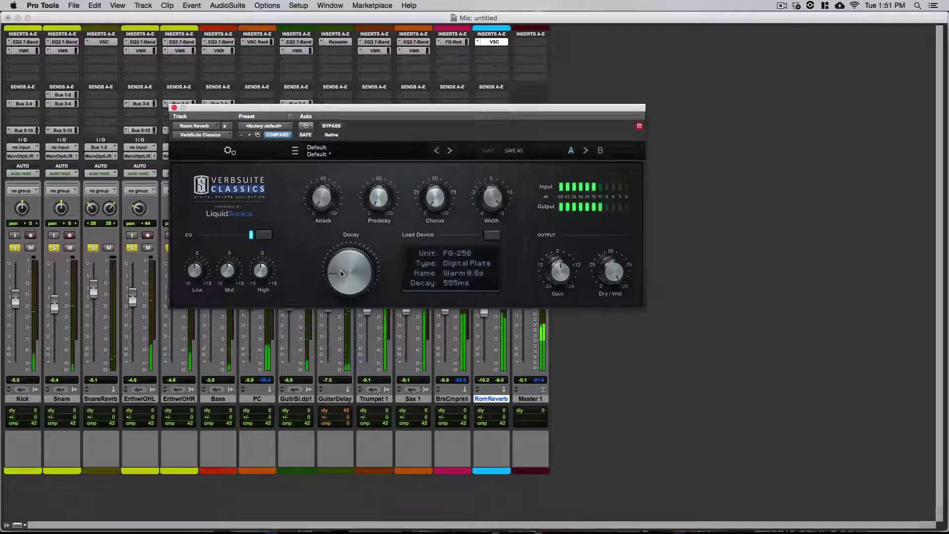
pyautogui.moveTo(416, 107); pyautogui.dragTo(765, 16)
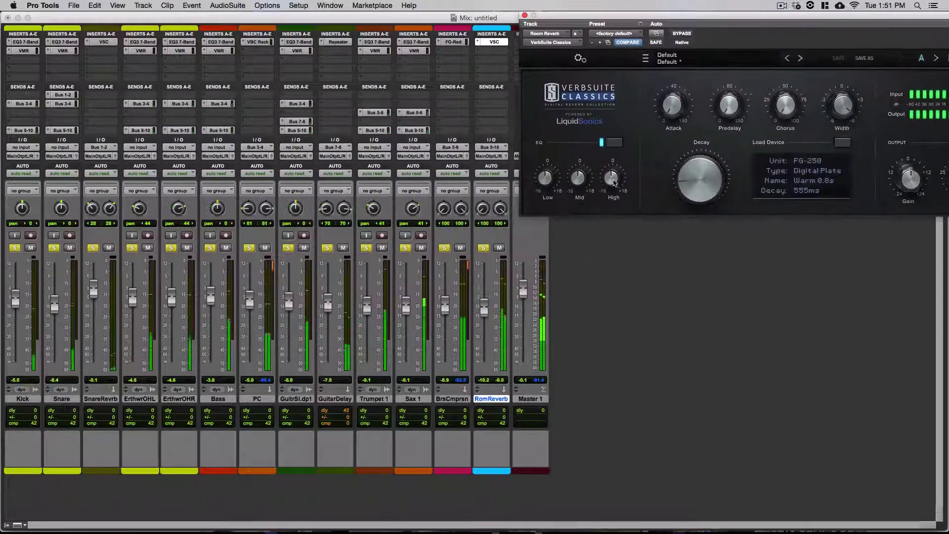
pyautogui.moveTo(485, 308); pyautogui.dragTo(487, 309)
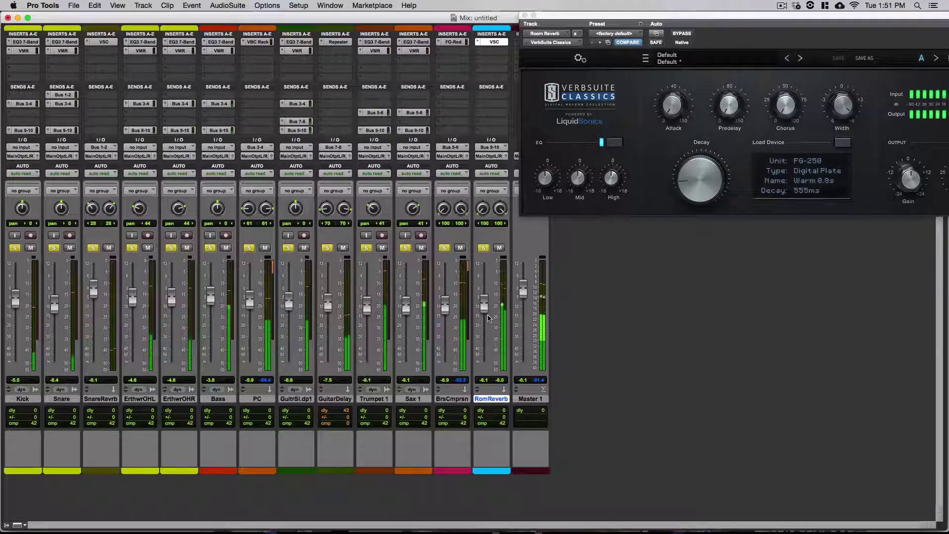
pyautogui.moveTo(634, 17); pyautogui.dragTo(572, 24)
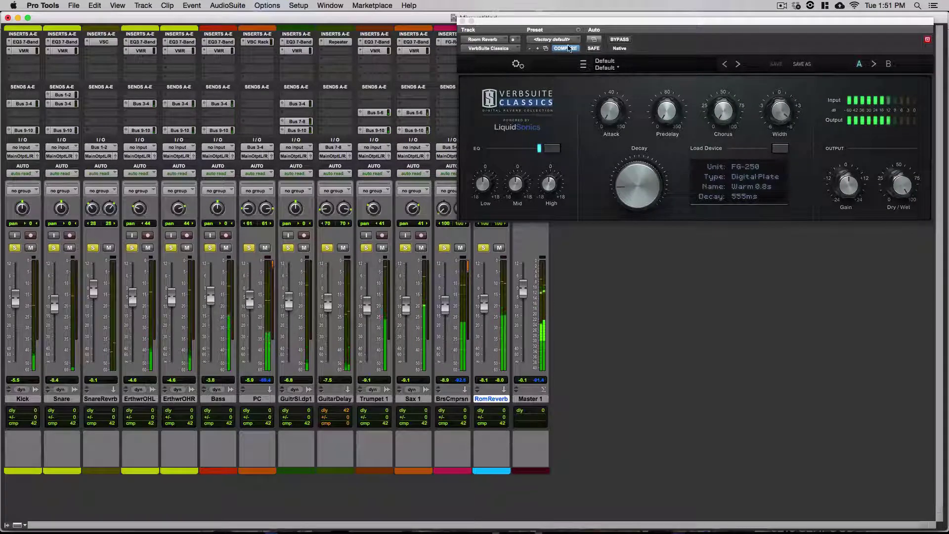
pyautogui.press('space')
pyautogui.click(454, 18)
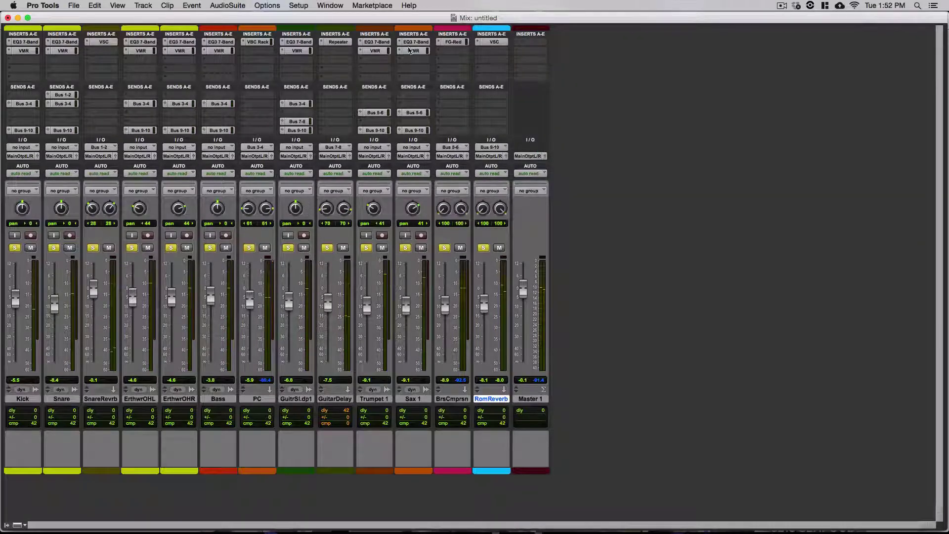
# Shape the room reverb's EQ by setting High to 7.2 dB, boosting Mid slightly and cutting Low to about -3.8 dB
pyautogui.click(495, 43)
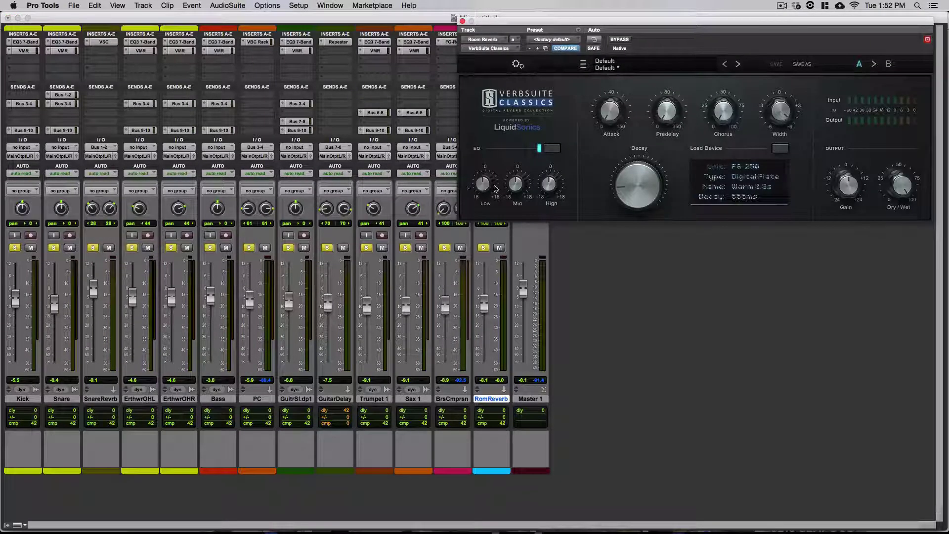
pyautogui.moveTo(494, 189)
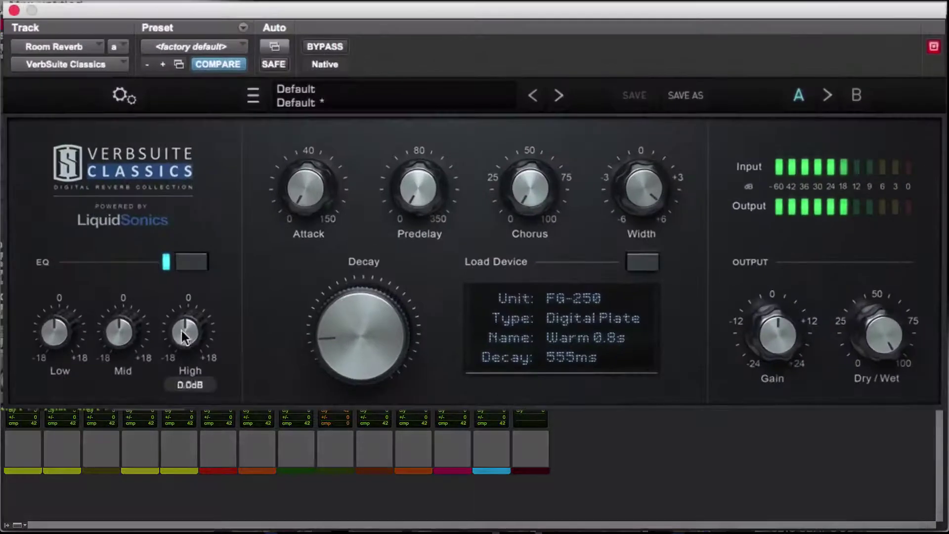
pyautogui.moveTo(547, 183); pyautogui.dragTo(542, 95)
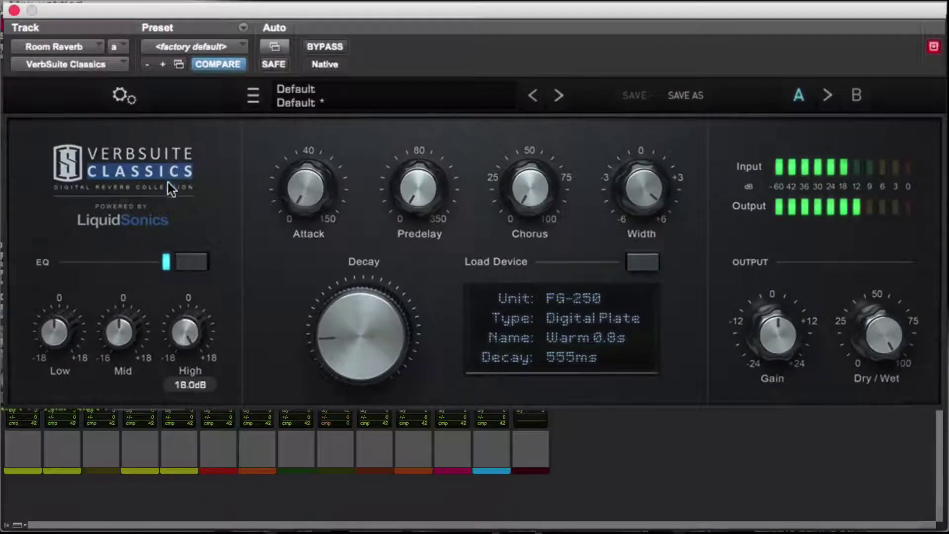
pyautogui.moveTo(160, 227); pyautogui.dragTo(155, 262)
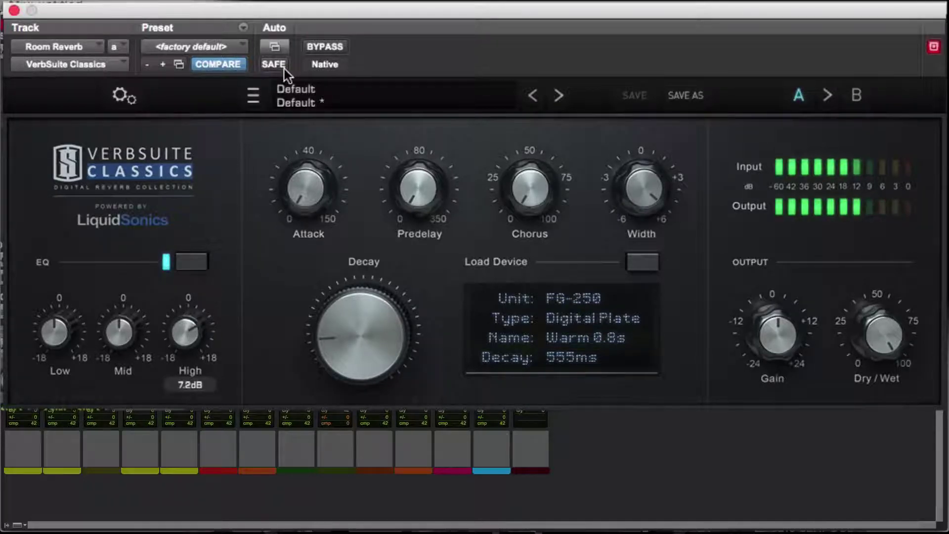
pyautogui.moveTo(128, 320); pyautogui.dragTo(87, 271)
pyautogui.moveTo(48, 385); pyautogui.dragTo(7, 334)
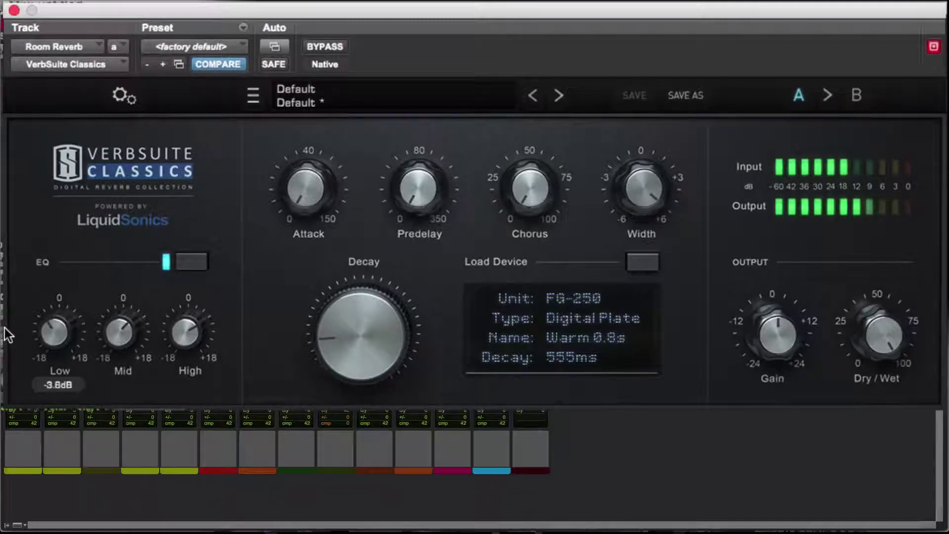
# Compare the mix with the equalised room reverb bypassed and active
pyautogui.click(321, 49)
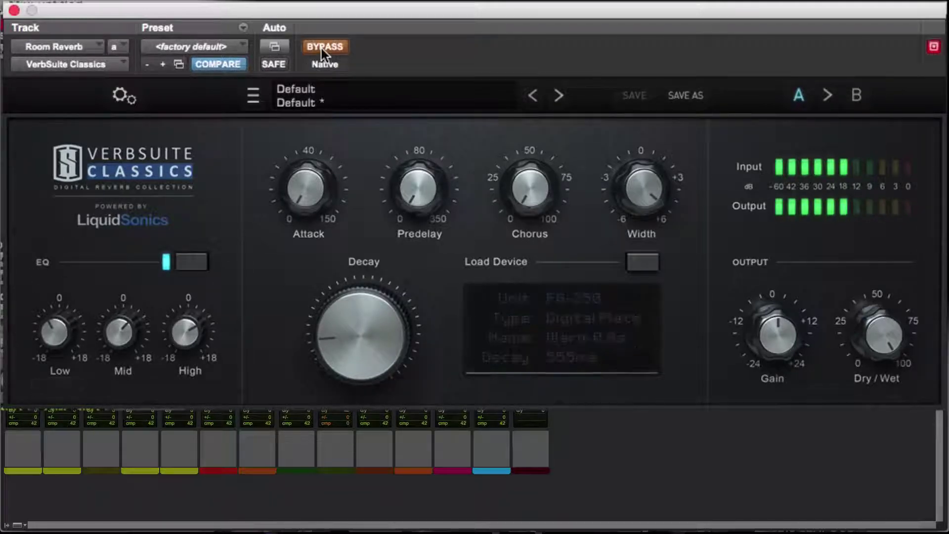
pyautogui.click(322, 50)
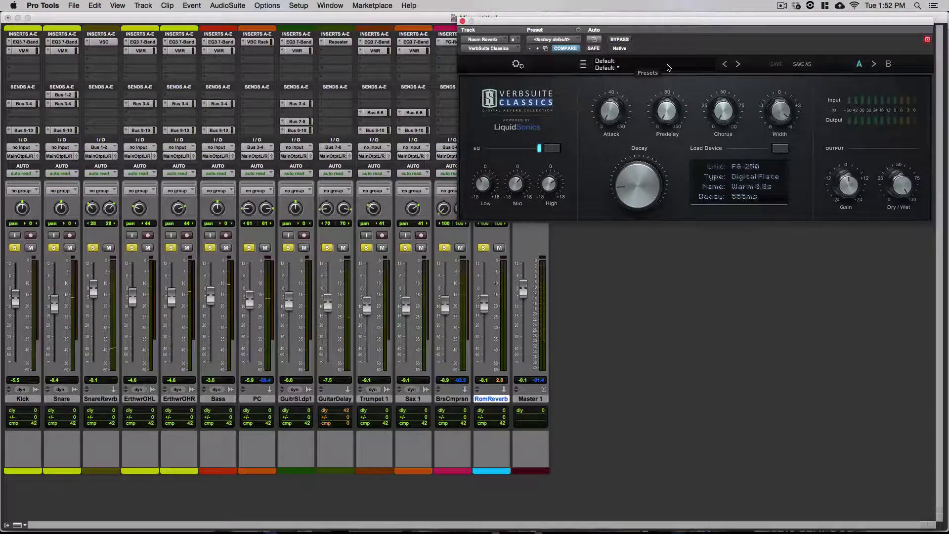
pyautogui.click(619, 39)
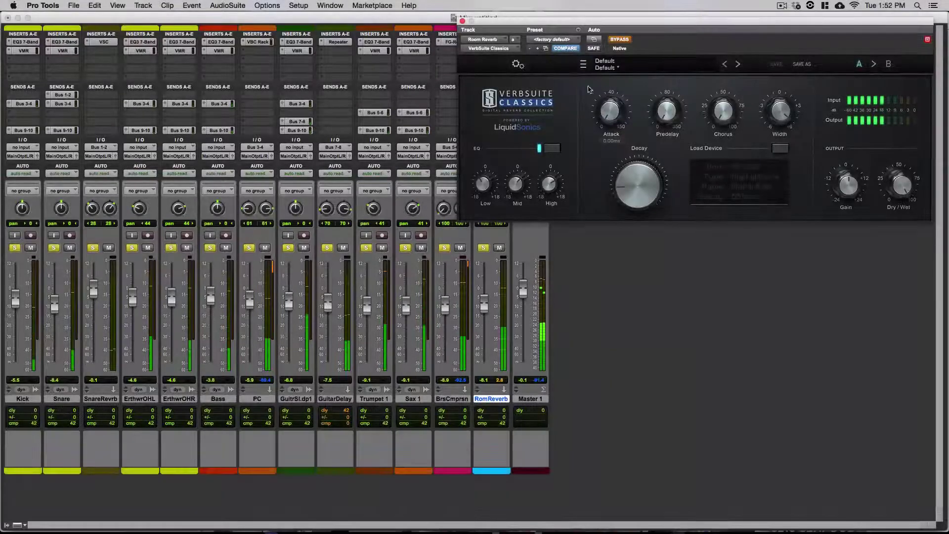
pyautogui.click(616, 39)
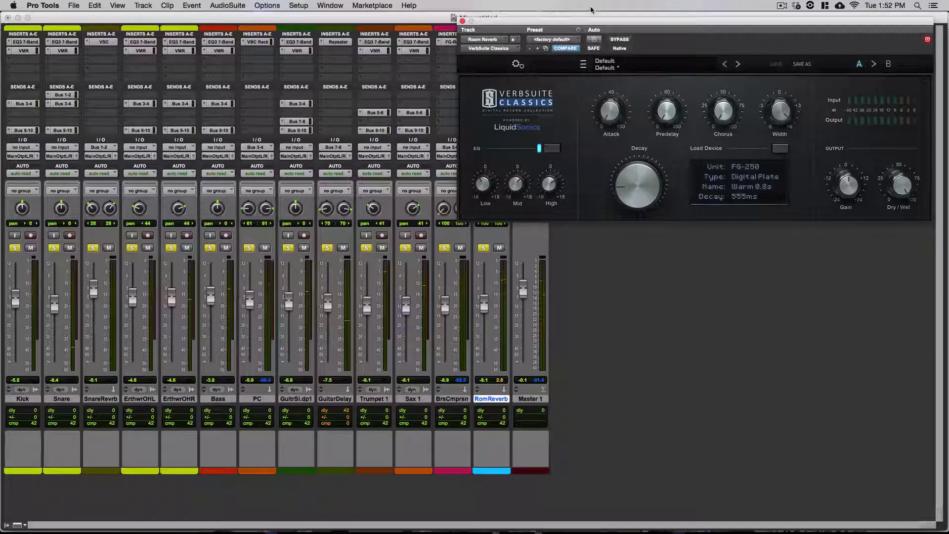
# Lower the Bus 9-10 sends to -6.2 dB on Sax 1 and about -6.5 dB on Trumpet 1
pyautogui.moveTo(573, 23); pyautogui.dragTo(673, 101)
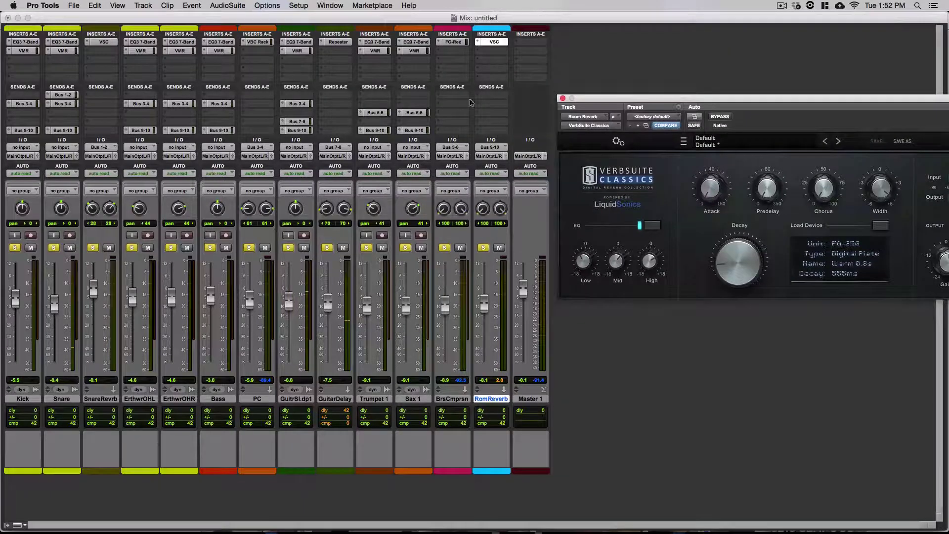
pyautogui.click(414, 131)
pyautogui.moveTo(873, 145); pyautogui.dragTo(602, 166)
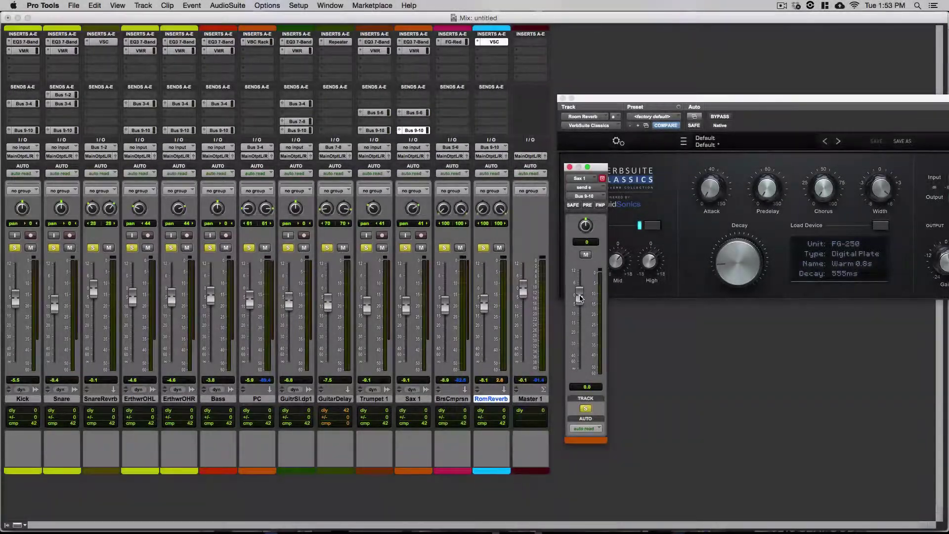
pyautogui.moveTo(581, 298); pyautogui.dragTo(575, 282)
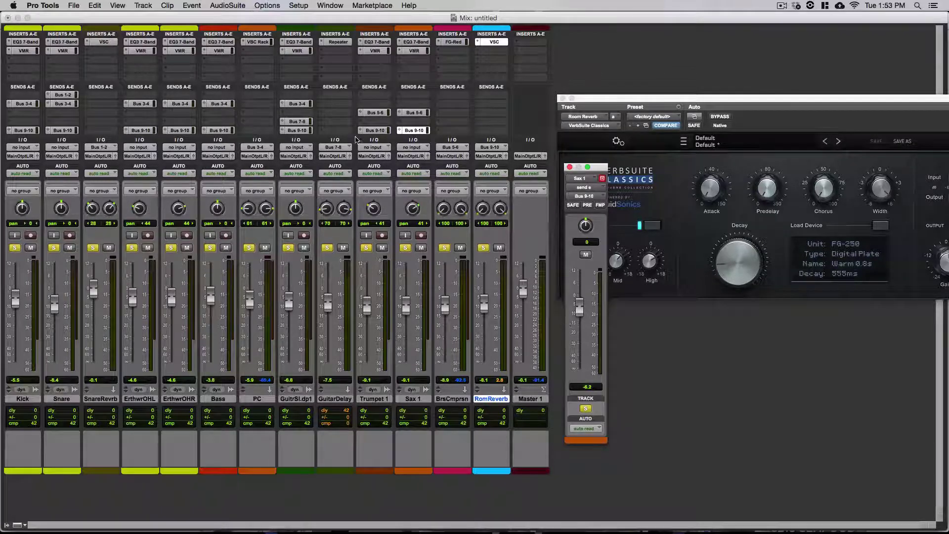
pyautogui.click(372, 130)
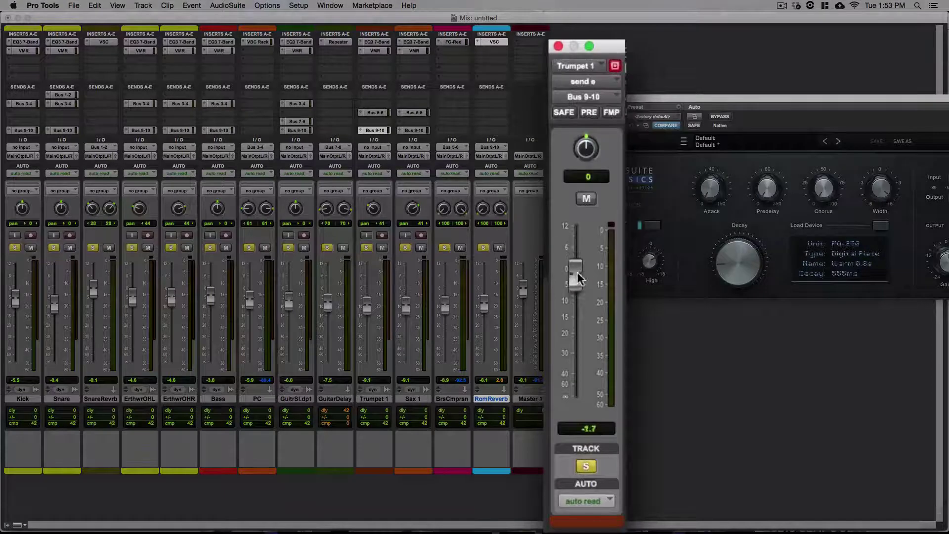
pyautogui.moveTo(578, 278); pyautogui.dragTo(576, 294)
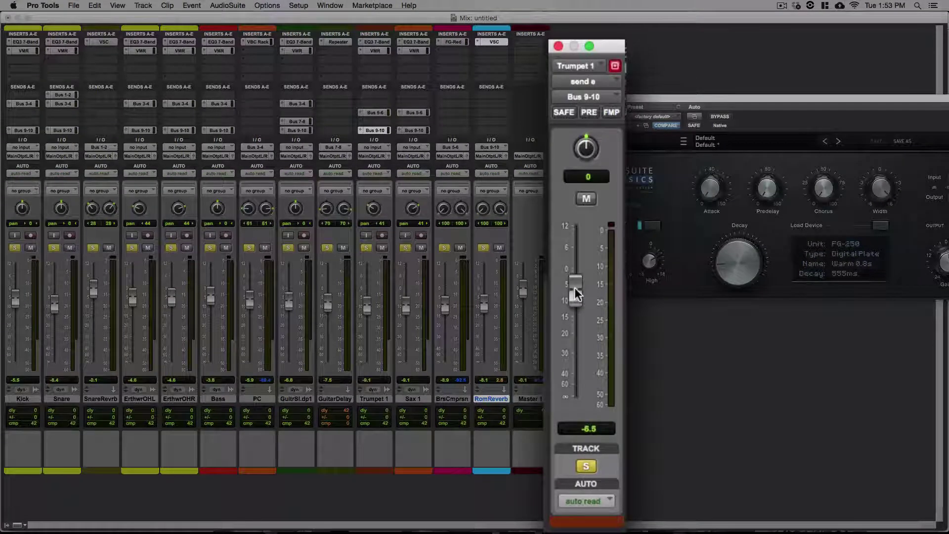
# Fine-tune the Bus 9-10 sends of Sax 1 and Trumpet 1 to -6.0 dB each during playback
pyautogui.click(415, 130)
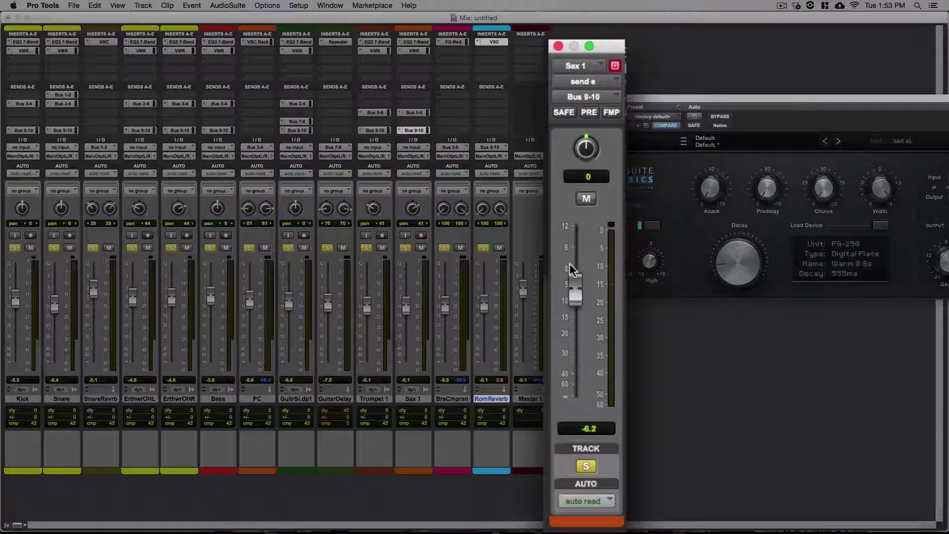
pyautogui.moveTo(573, 297); pyautogui.dragTo(574, 295)
pyautogui.click(374, 133)
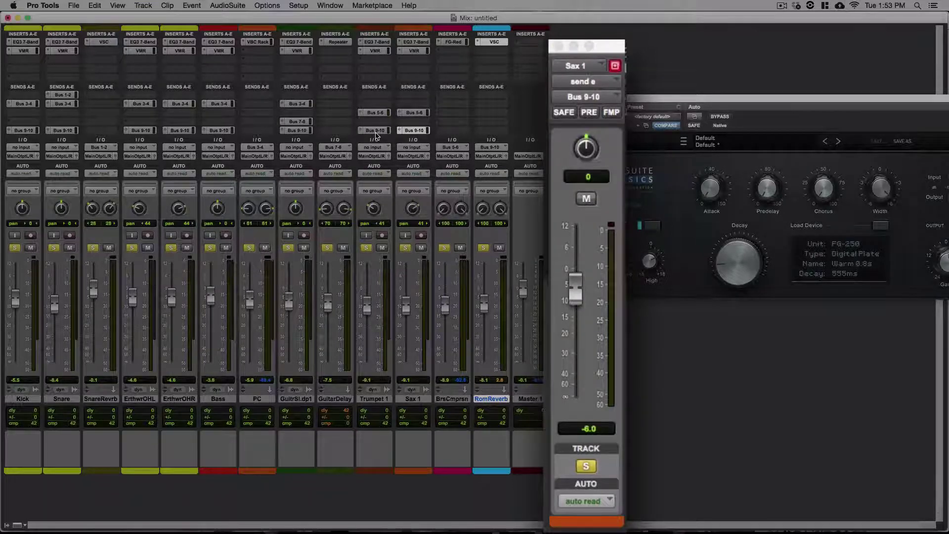
pyautogui.press('space')
pyautogui.click(375, 130)
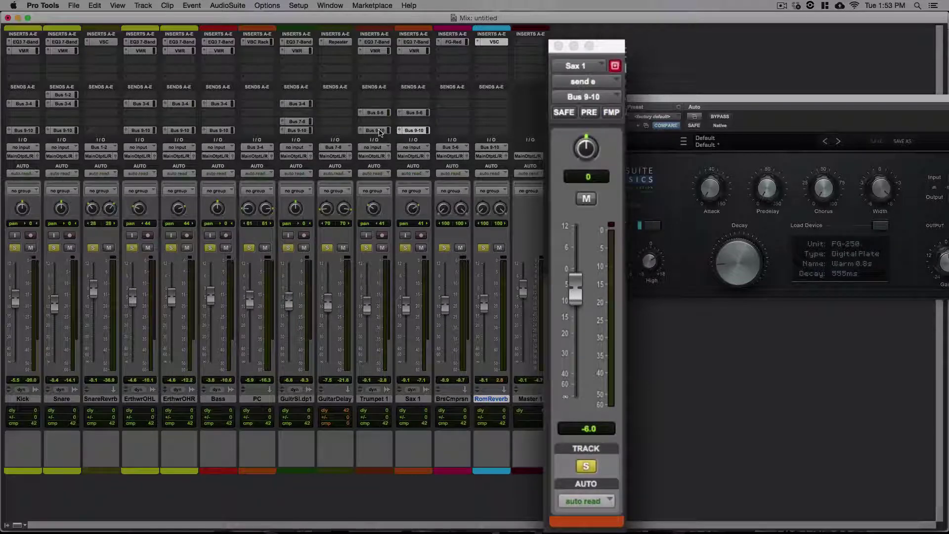
pyautogui.moveTo(575, 283); pyautogui.dragTo(575, 270)
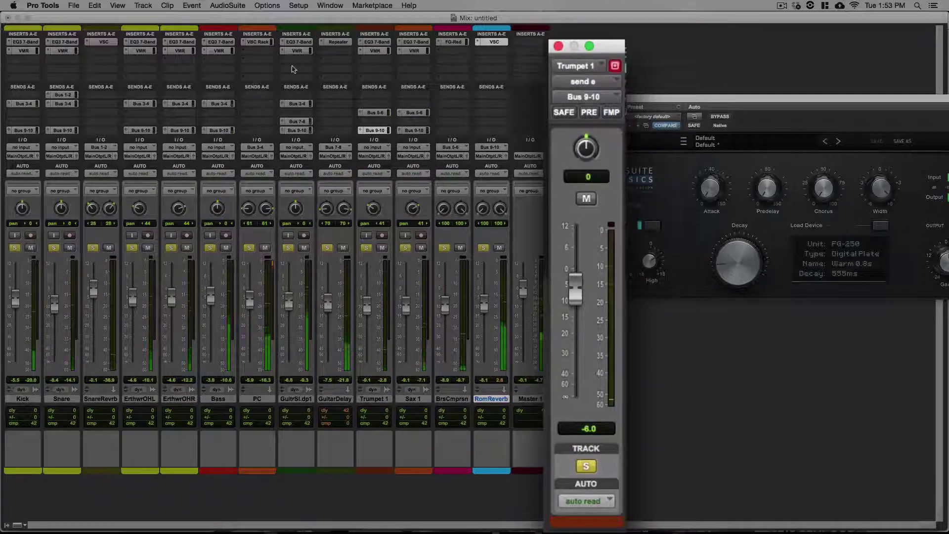
pyautogui.click(399, 121)
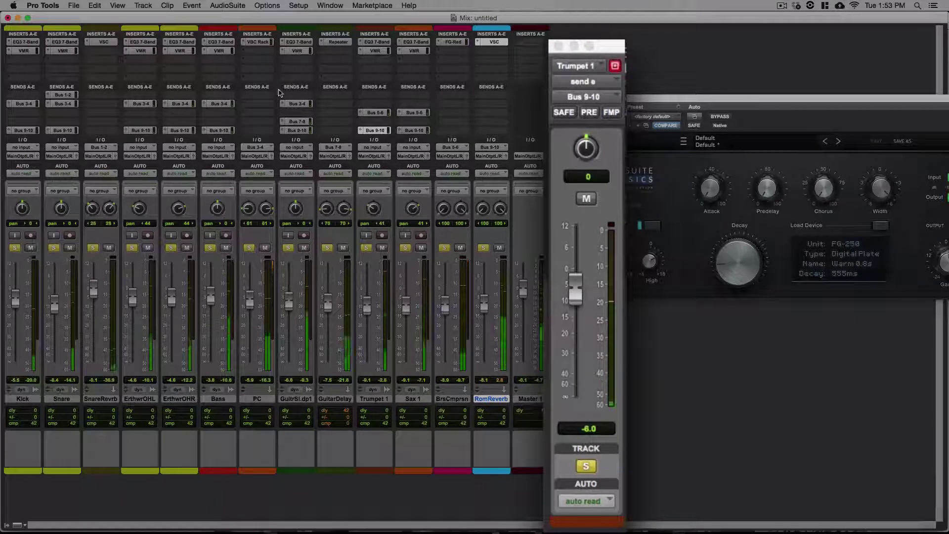
# Lower the guitar track's Bus 9-10 send to -4.0 dB and close the send window
pyautogui.click(296, 130)
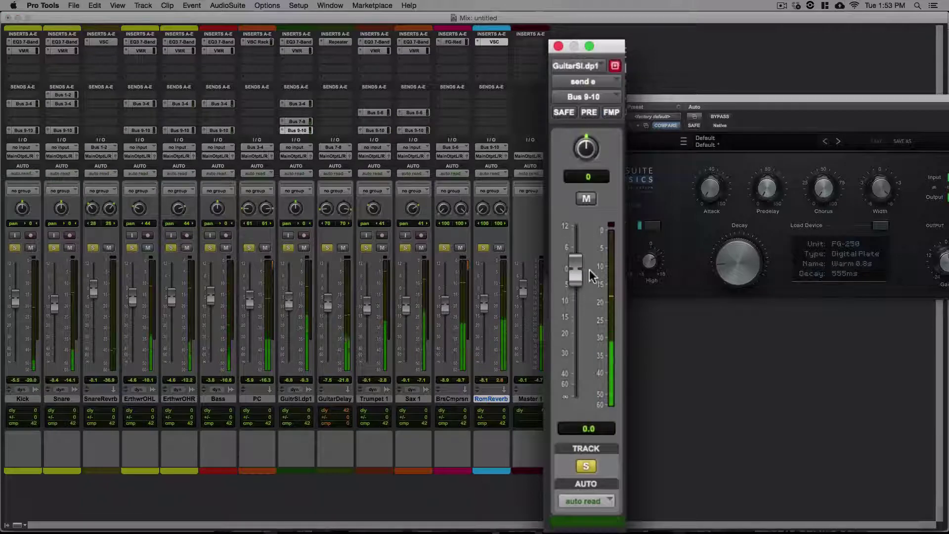
pyautogui.moveTo(574, 265); pyautogui.dragTo(575, 270)
pyautogui.moveTo(577, 303); pyautogui.dragTo(570, 393)
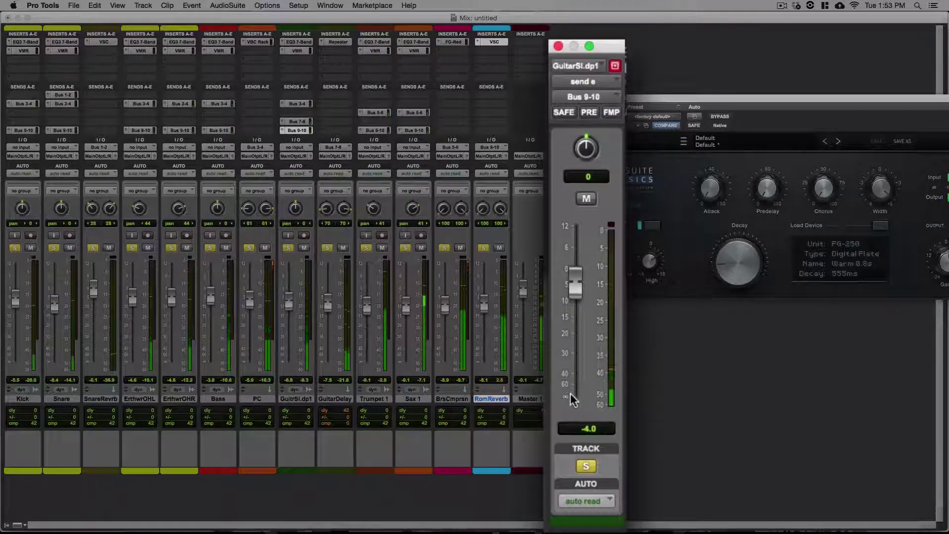
pyautogui.click(558, 46)
pyautogui.click(569, 170)
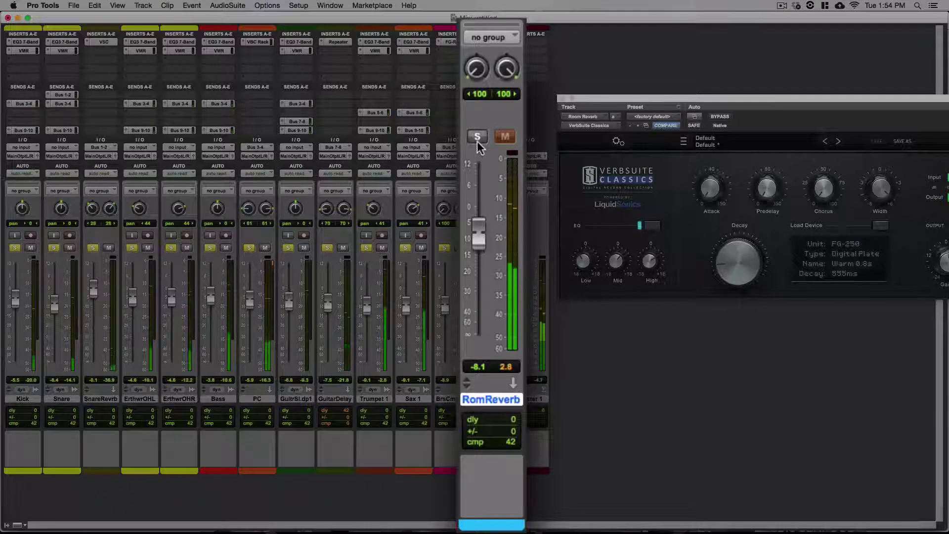
# Solo the Room Reverb track again to compare the mix with it, and close the VerbSuite Classics window
pyautogui.click(476, 137)
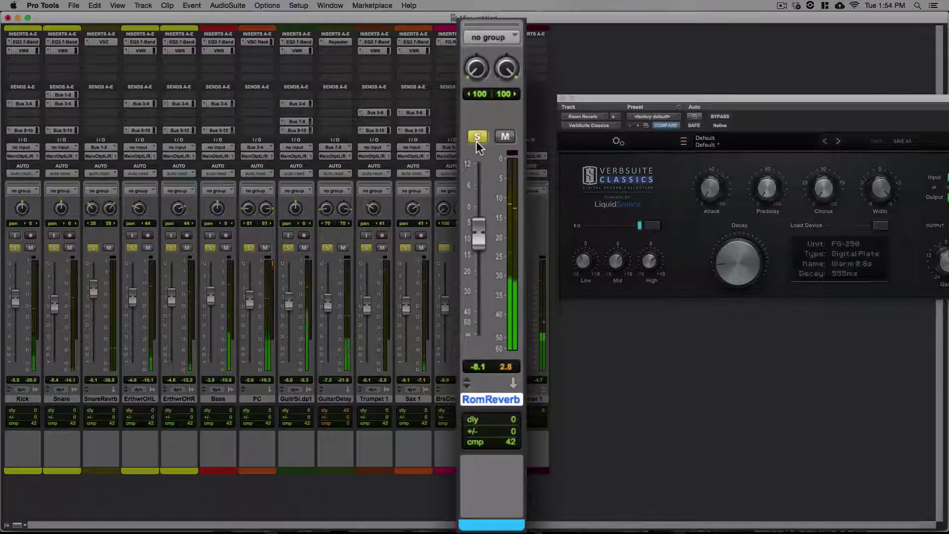
pyautogui.click(563, 99)
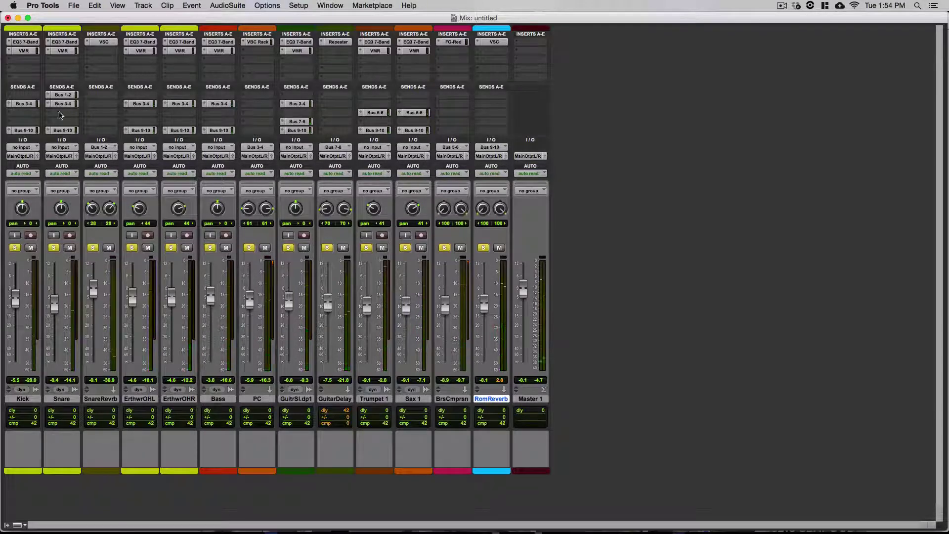
# Unsolo the bass, PC, guitar, trumpet, sax and their effect tracks, keeping the drums, snare reverb and Room Reverb soloed
pyautogui.click(60, 130)
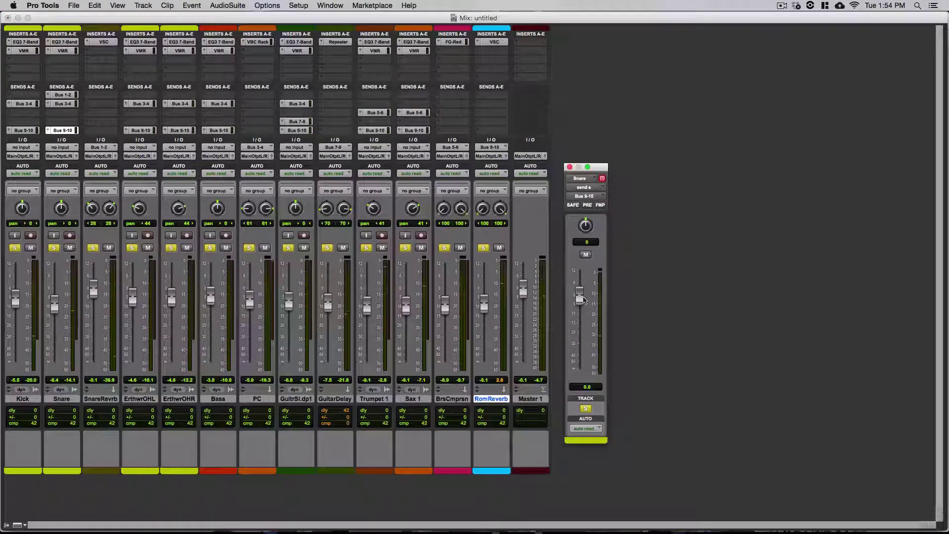
pyautogui.click(569, 166)
pyautogui.click(483, 247)
pyautogui.click(444, 248)
pyautogui.click(405, 248)
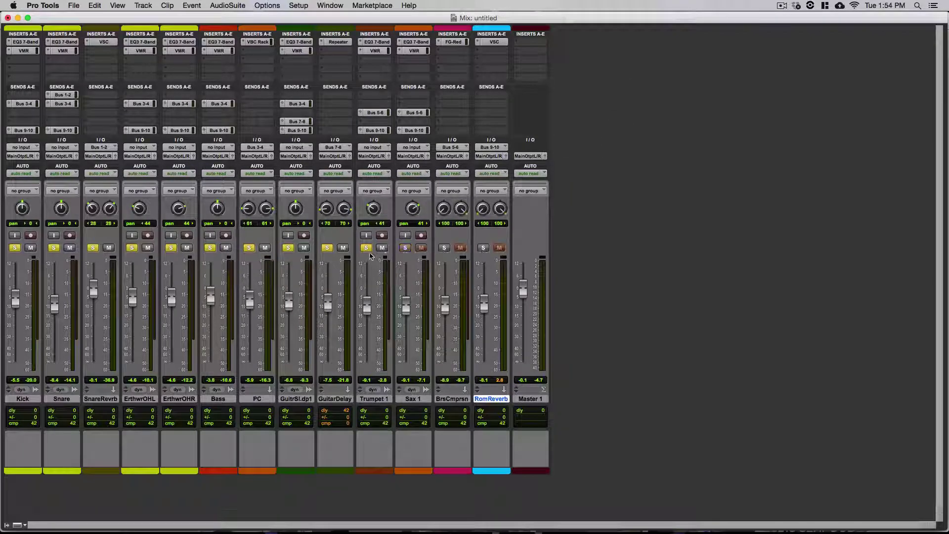
pyautogui.click(366, 248)
pyautogui.click(327, 247)
pyautogui.click(288, 247)
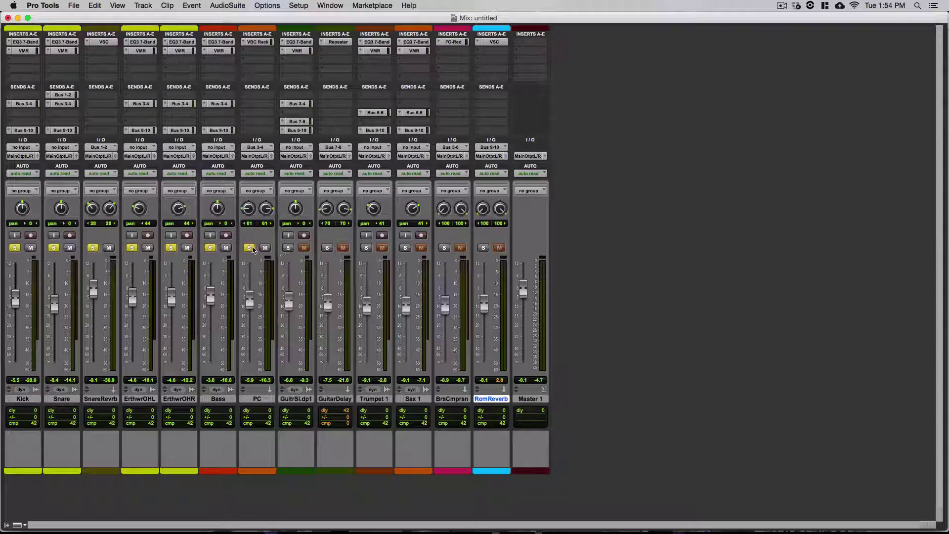
pyautogui.click(209, 247)
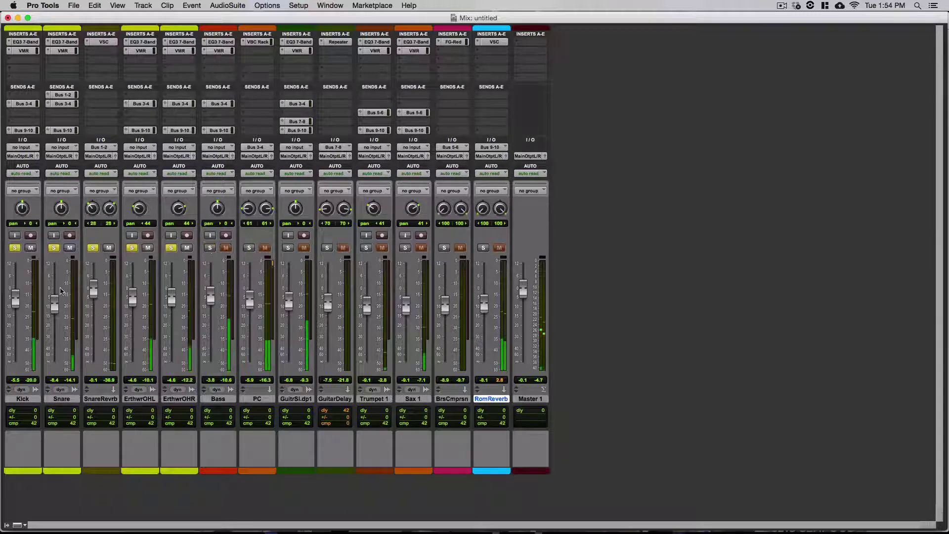
pyautogui.click(483, 247)
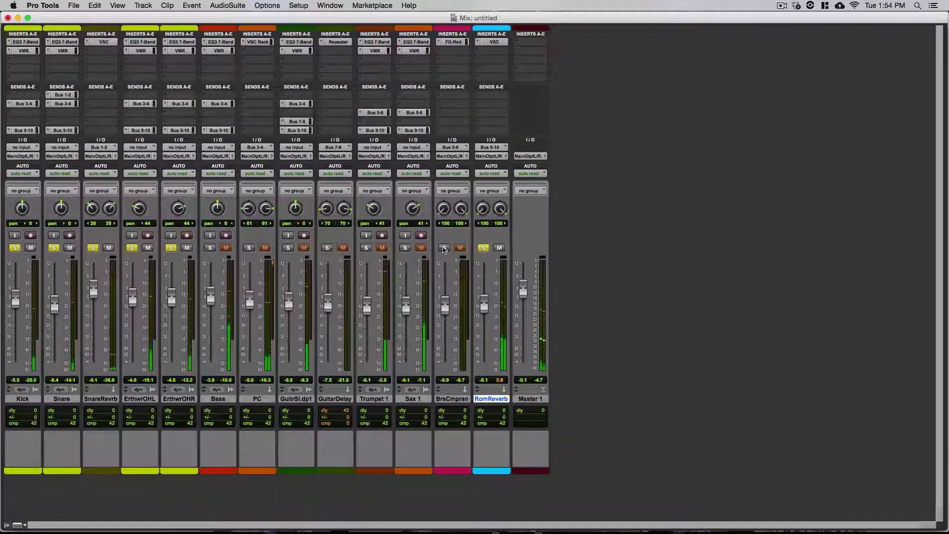
# Lower the Snare track's Bus 9-10 send to -11.0 dB and keep its send window open alongside others
pyautogui.click(68, 130)
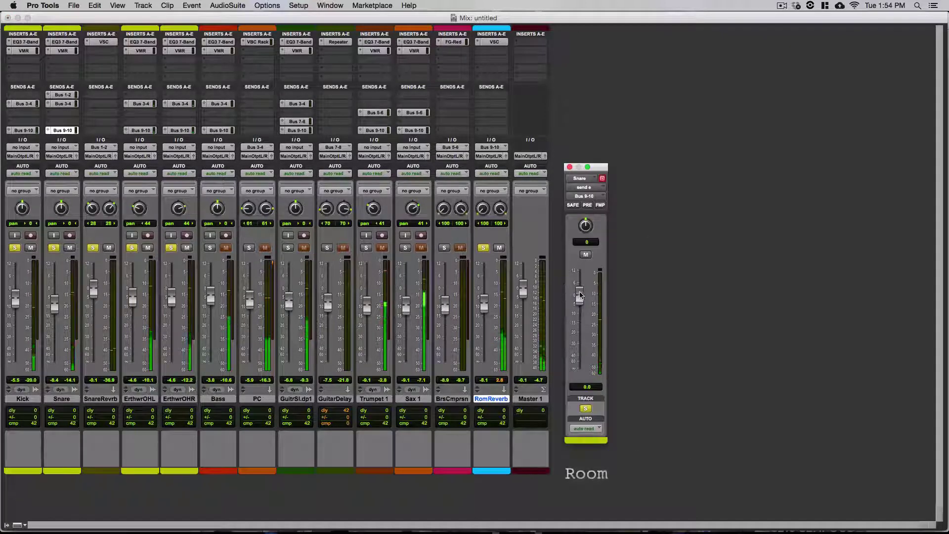
pyautogui.moveTo(580, 298); pyautogui.dragTo(582, 318)
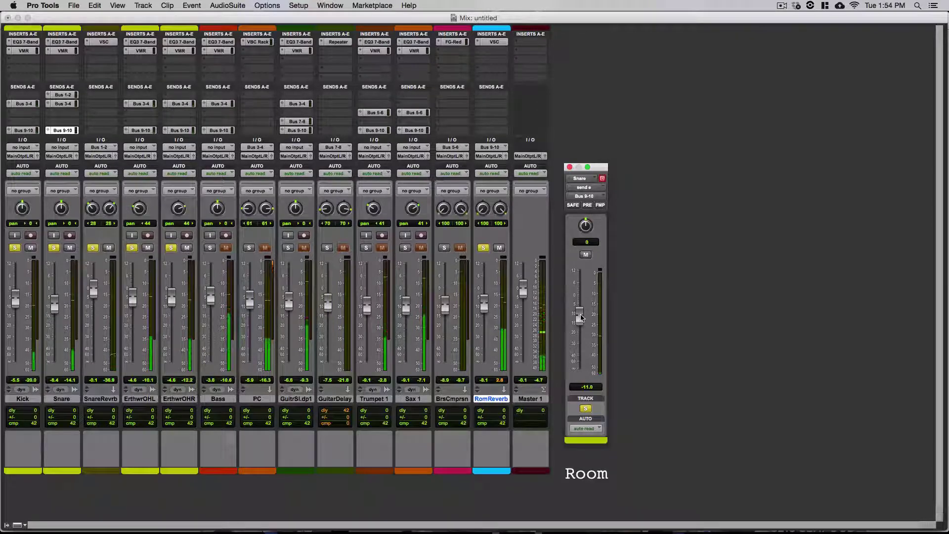
pyautogui.click(601, 179)
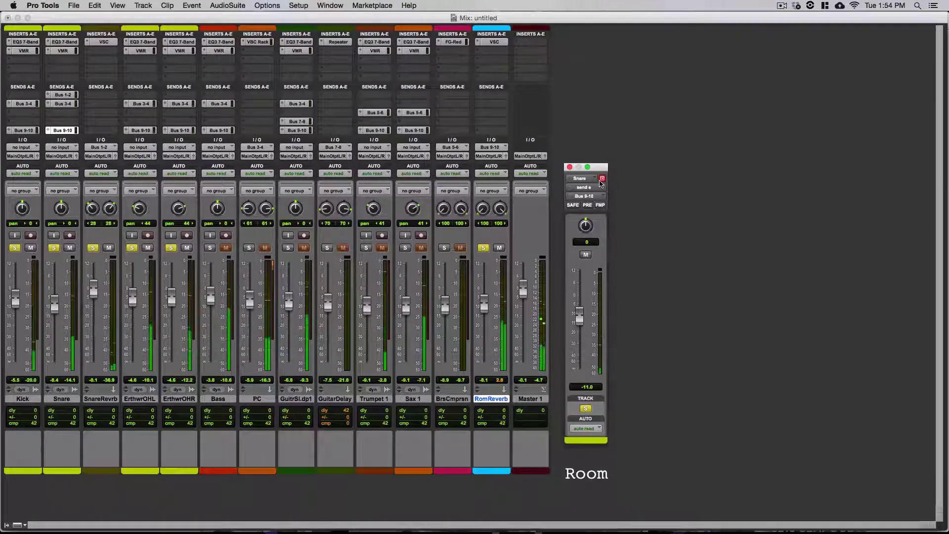
# Open the Snare's Bus 1-2 send beside the room send and raise its level to +2.6 dB
pyautogui.click(66, 94)
pyautogui.moveTo(597, 165); pyautogui.dragTo(664, 168)
pyautogui.moveTo(646, 303); pyautogui.dragTo(649, 294)
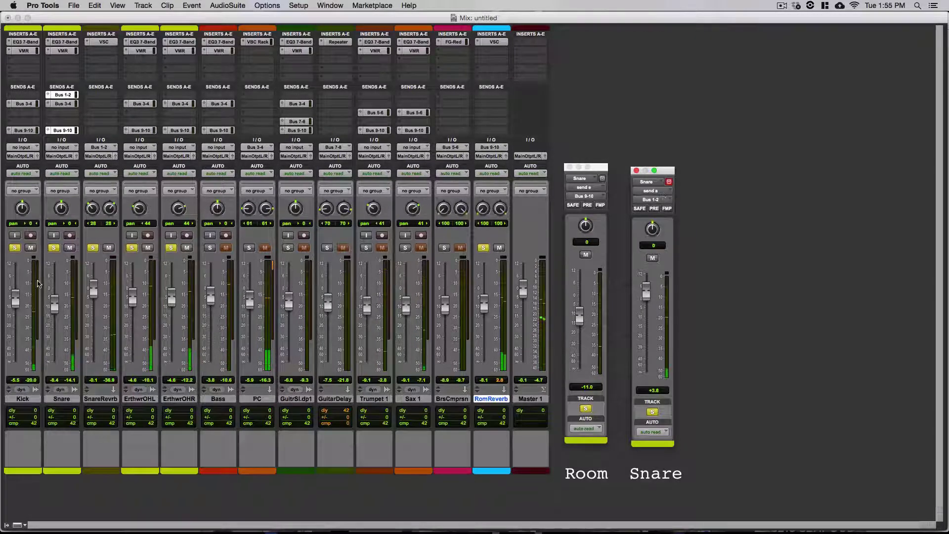
pyautogui.moveTo(648, 299); pyautogui.dragTo(648, 301)
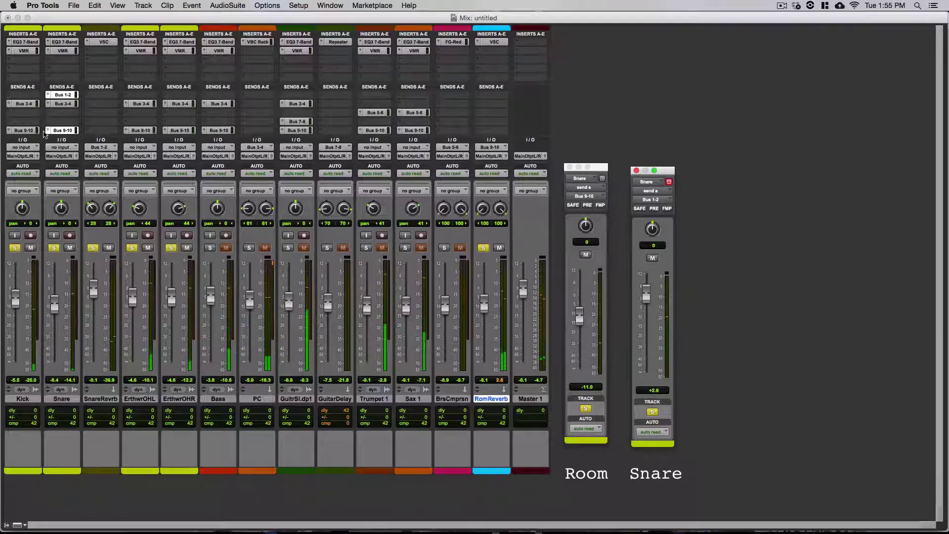
# Check the Kick's Bus 9-10 send, close both send windows, and unsolo all tracks to hear the full mix
pyautogui.click(24, 131)
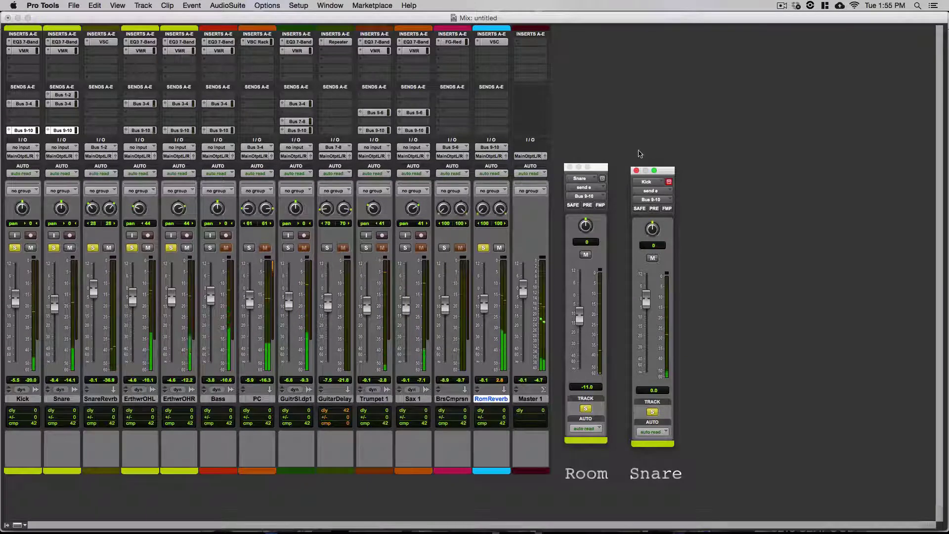
pyautogui.click(570, 167)
pyautogui.click(637, 170)
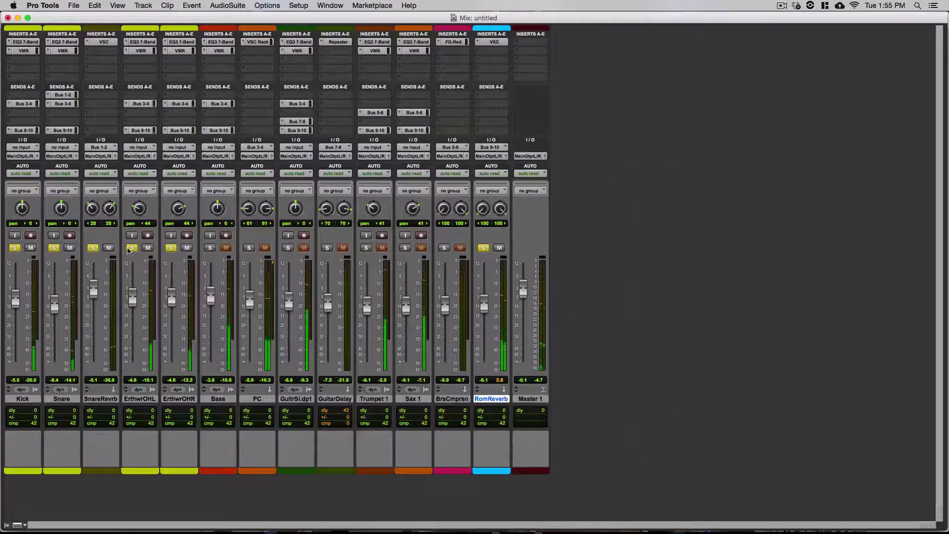
pyautogui.keyDown('alt'); pyautogui.click(171, 247); pyautogui.keyUp('alt')
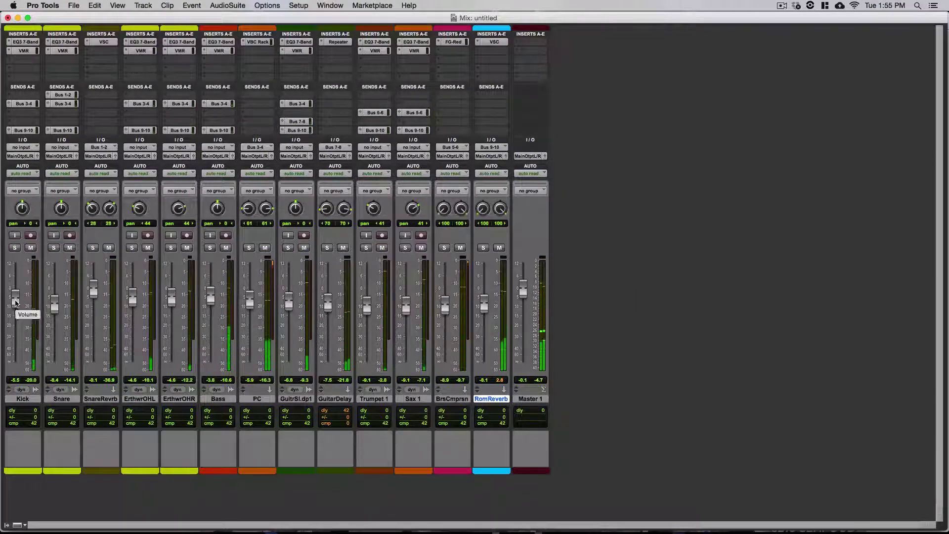
# Raise the Kick track's volume gradually to +4.5 dB while the full mix plays
pyautogui.moveTo(15, 302); pyautogui.dragTo(14, 299)
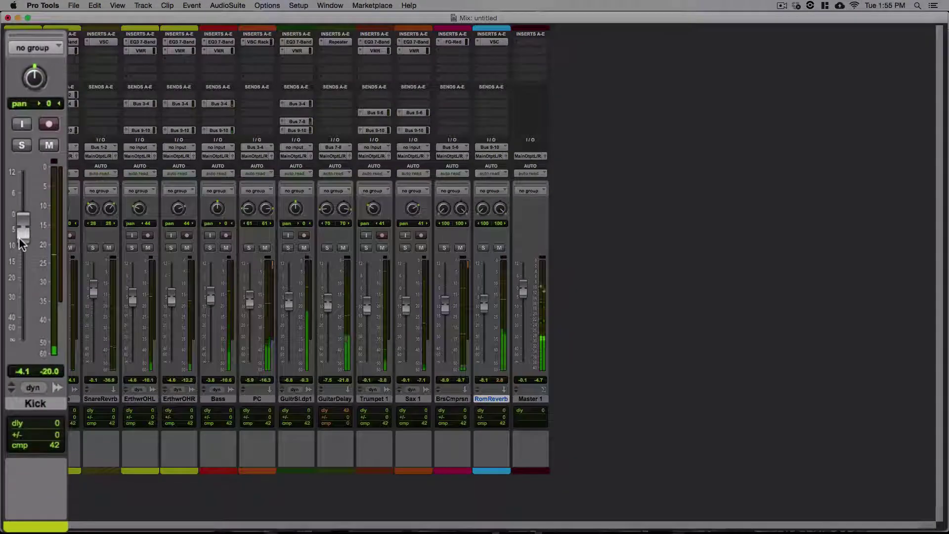
pyautogui.moveTo(20, 243); pyautogui.dragTo(18, 224)
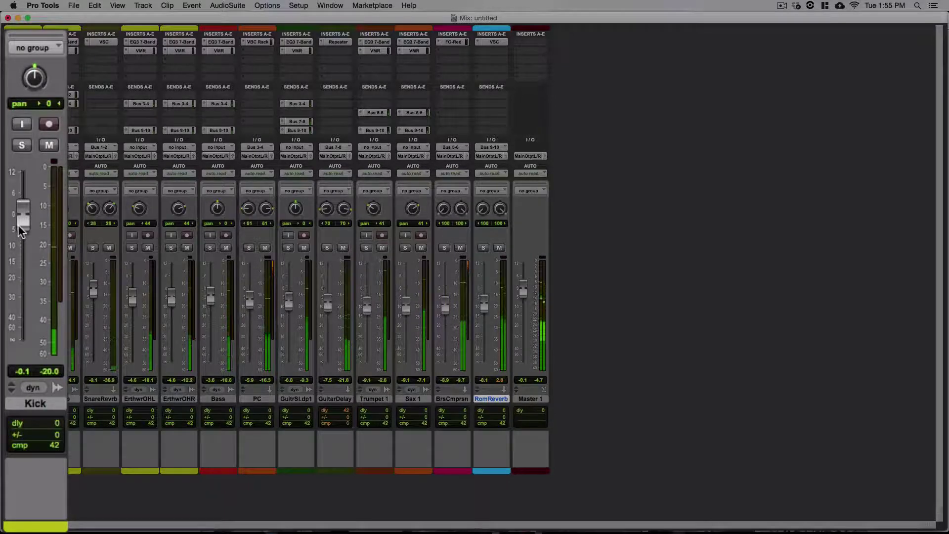
pyautogui.moveTo(18, 225); pyautogui.dragTo(14, 216)
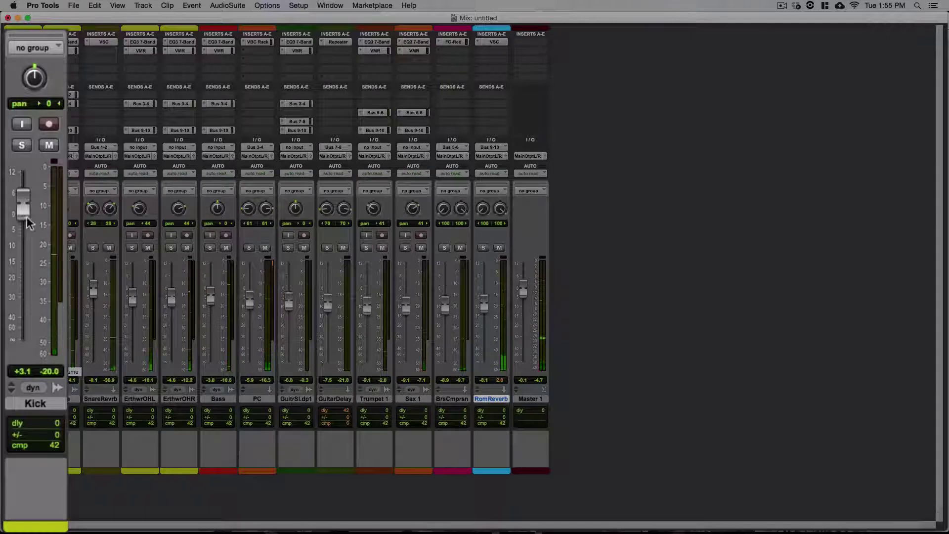
pyautogui.moveTo(27, 217); pyautogui.dragTo(25, 209)
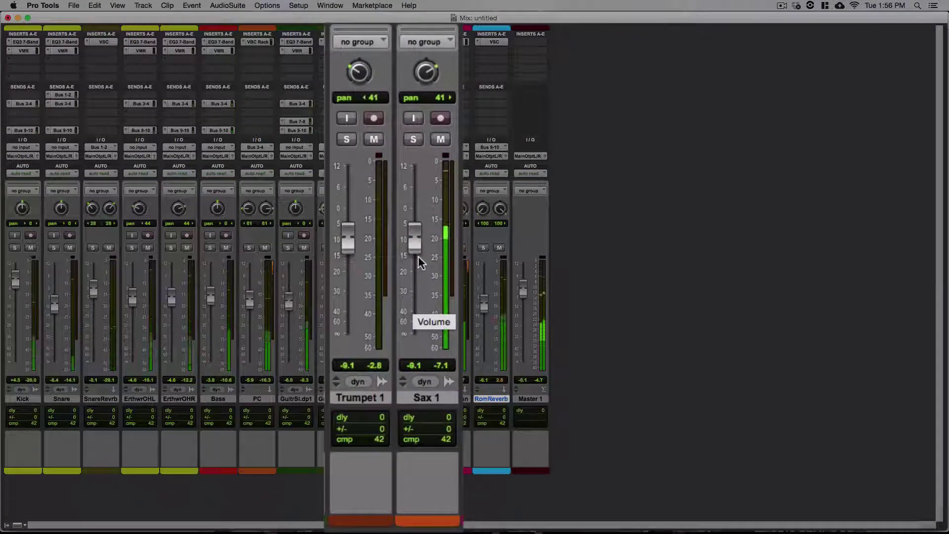
# Raise the Sax 1 and Trumpet 1 volumes to -6.5 dB each and switch to the Edit window
pyautogui.moveTo(417, 242); pyautogui.dragTo(419, 233)
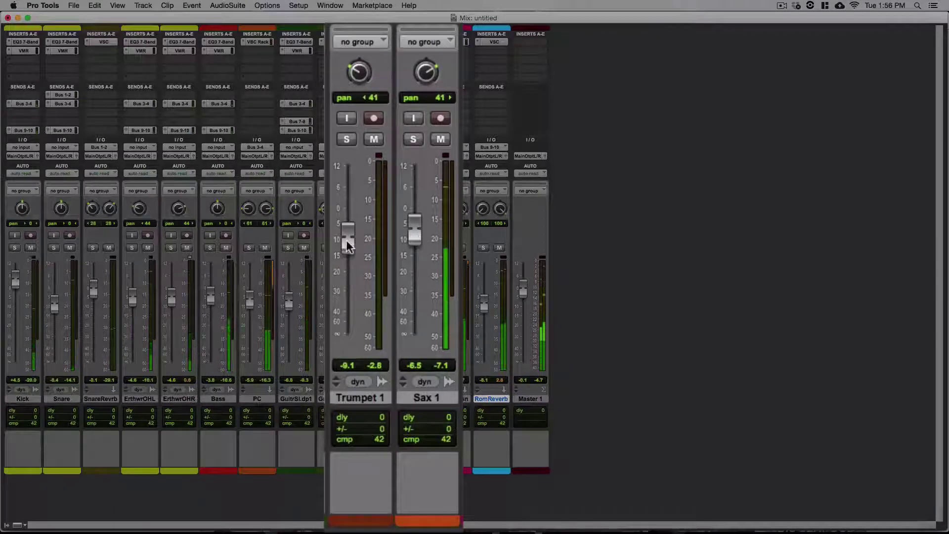
pyautogui.moveTo(348, 244); pyautogui.dragTo(351, 237)
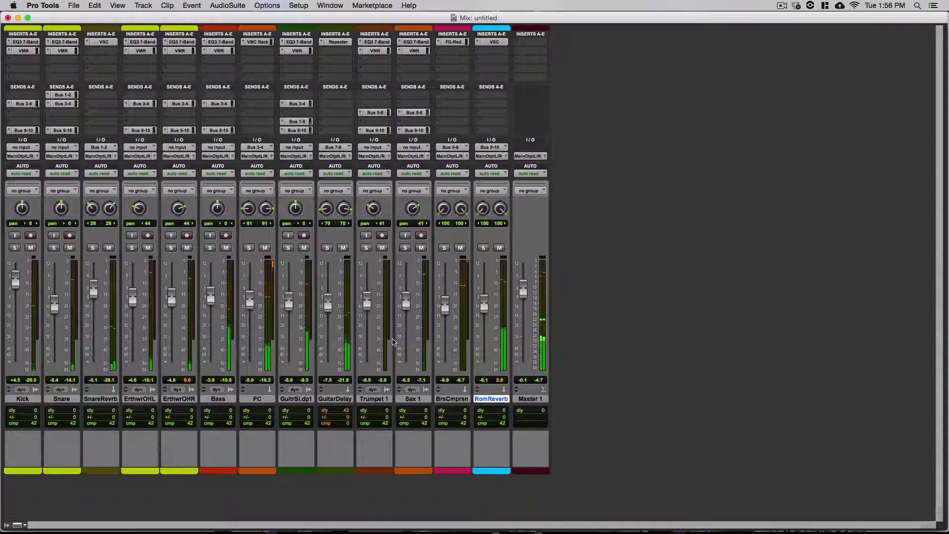
pyautogui.press('super+equal')
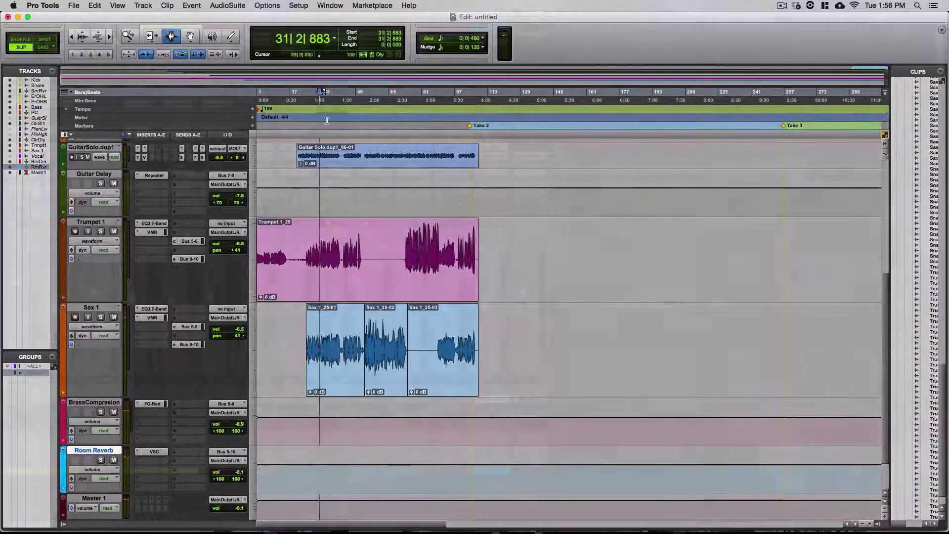